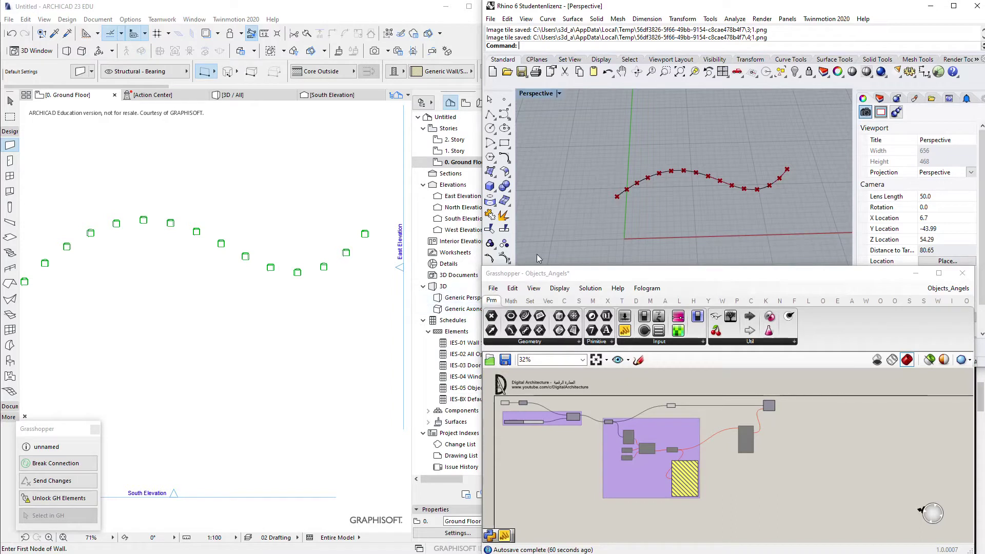
Stretch the wavy curve in Rhino by moving its far end control point outward along the X direction
scroll(723, 206, "up", 2)
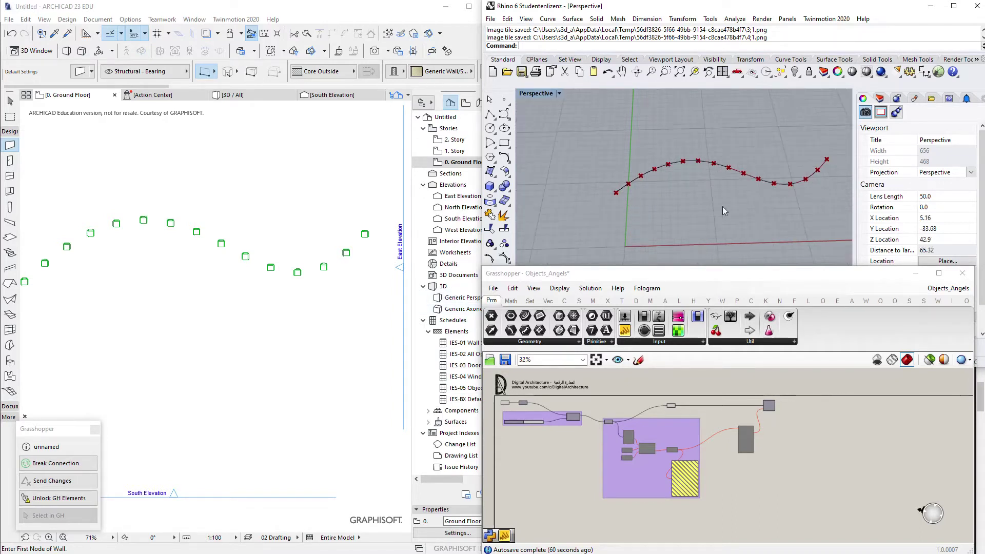
right_click_drag(720, 224, 771, 200)
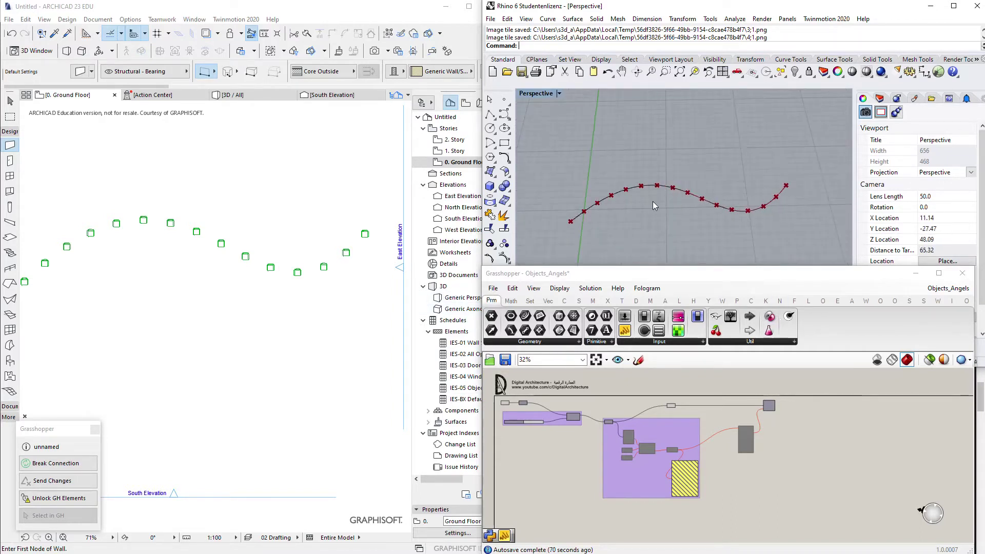
left_click(779, 189)
left_click(787, 185)
left_click_drag(789, 185, 811, 183)
left_click(803, 210)
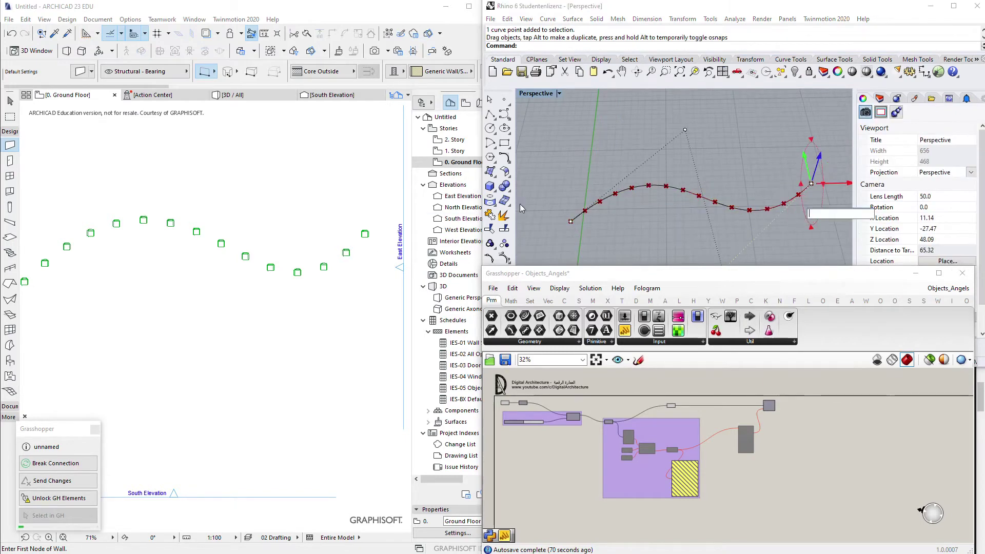
Examine the orientation of the objects placed along the curve in the ARCHICAD ground floor plan
scroll(303, 259, "down", 2)
scroll(323, 248, "up", 1)
left_click(119, 242)
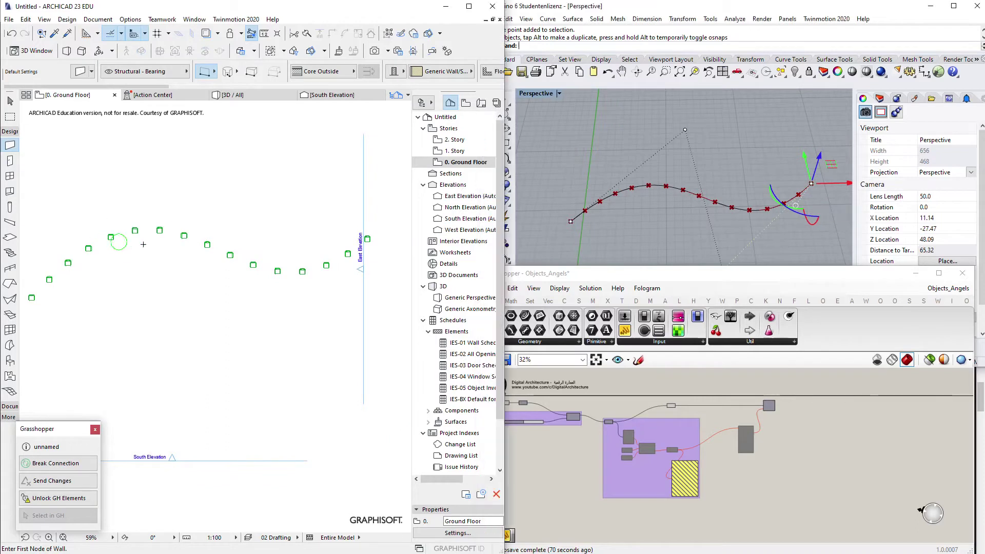
middle_click_drag(143, 244, 185, 244)
scroll(390, 252, "up", 4)
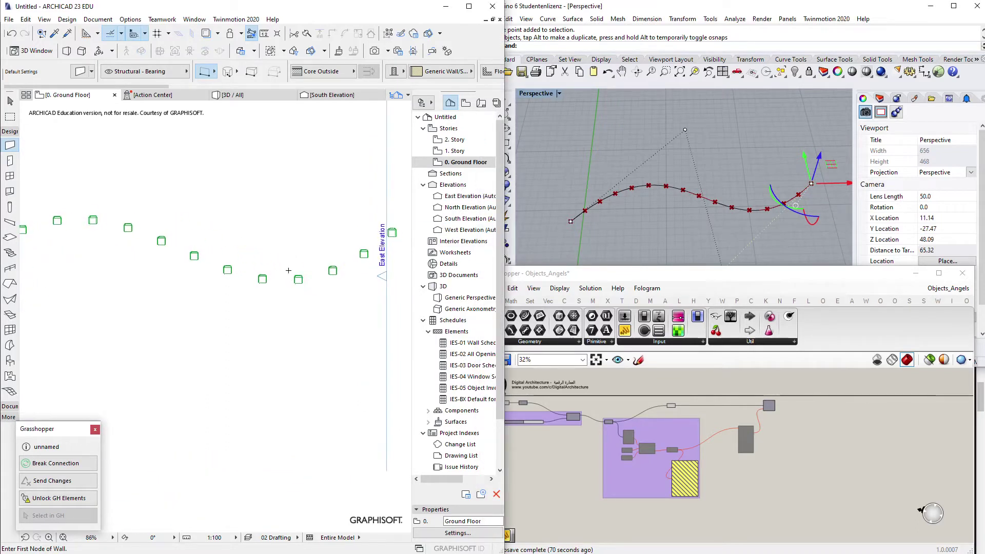
middle_click_drag(322, 283, 478, 277)
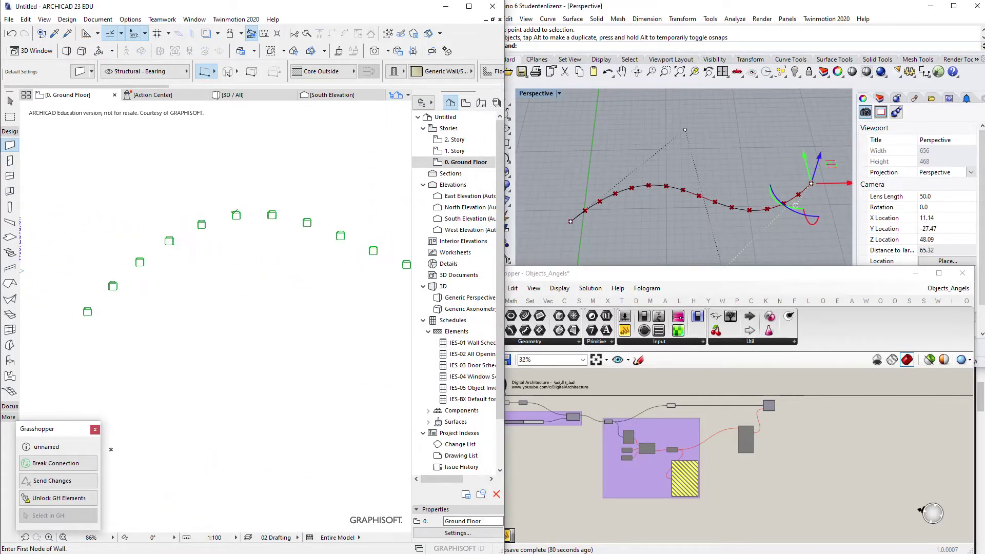
middle_click_drag(307, 218, 225, 237)
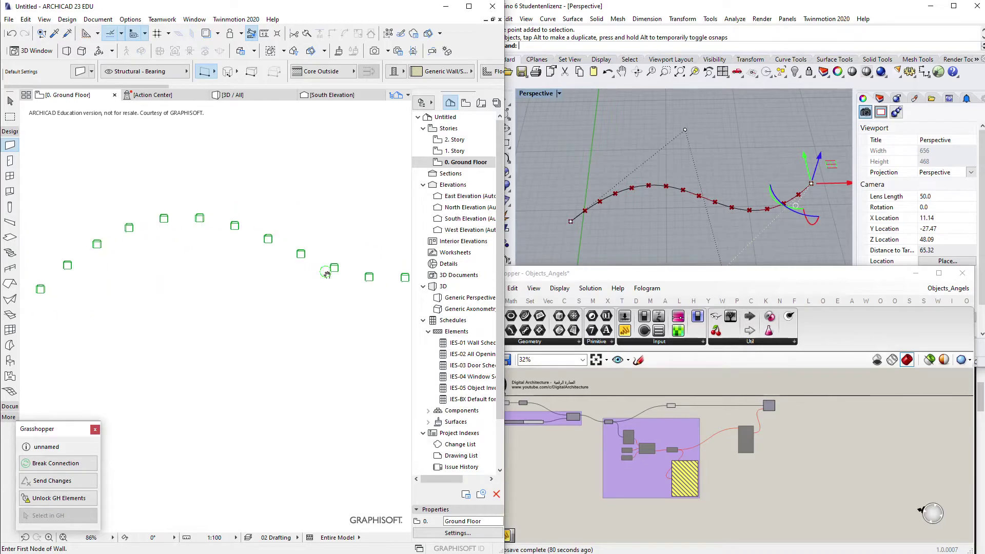
middle_click_drag(327, 273, 304, 267)
Inspect the curve and its division points in Rhino's perspective view against the ARCHICAD plan
left_click(624, 196)
left_click(626, 190)
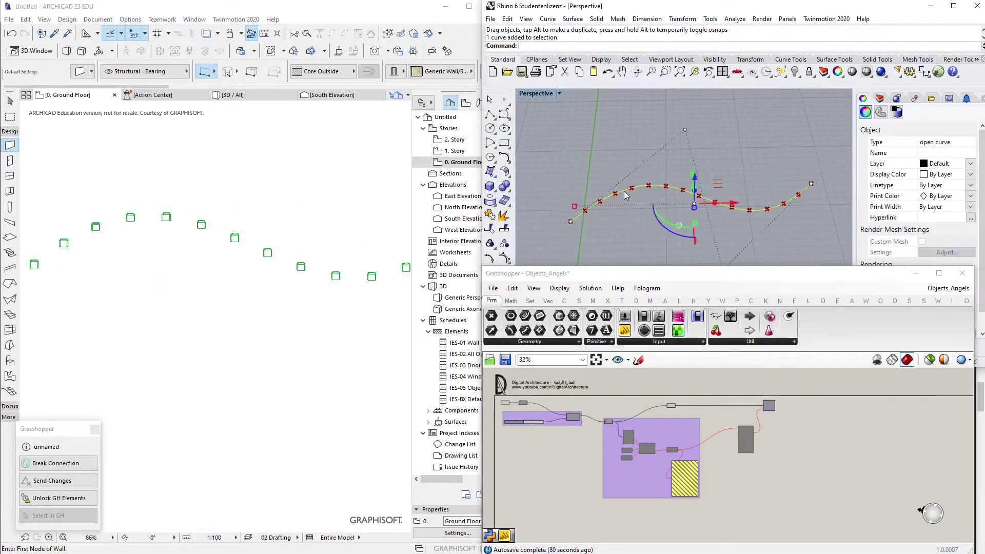
scroll(629, 191, "down", 3)
left_click(632, 212)
scroll(682, 221, "up", 3)
left_click(565, 229)
right_click_drag(587, 209, 600, 190)
scroll(557, 193, "up", 4)
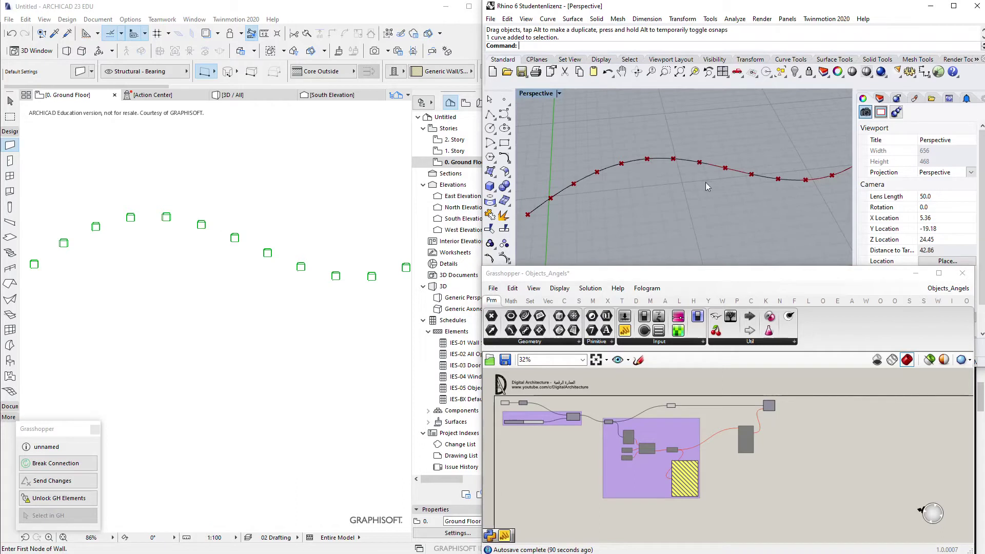
right_click_drag(718, 233, 728, 229)
scroll(369, 247, "down", 3)
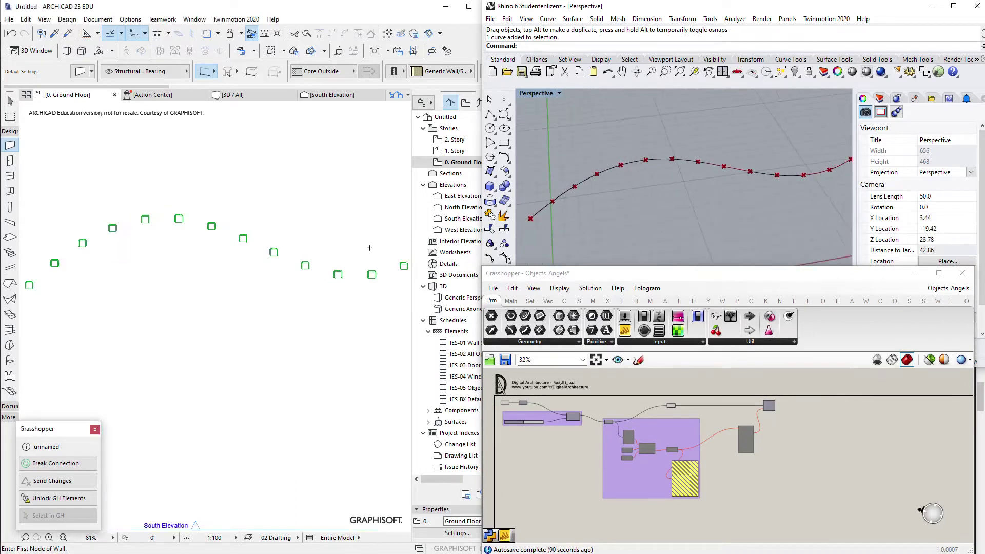
scroll(782, 426, "up", 1)
Enable the disabled angle-calculation group and the neighbouring component feeding the Object node in Grasshopper
left_click(773, 403)
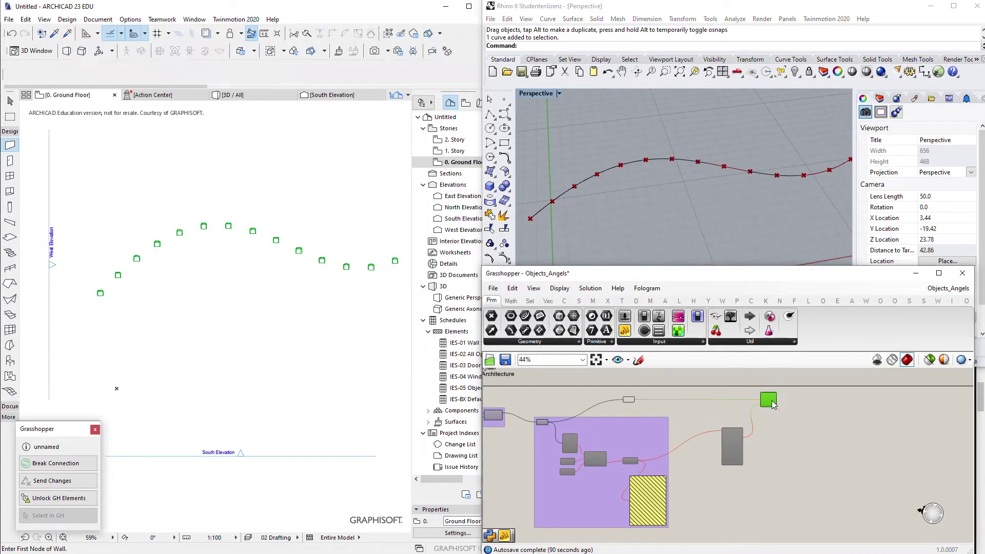
scroll(767, 402, "down", 1)
right_click_drag(762, 410, 792, 406)
left_click(799, 415)
left_click_drag(778, 431, 622, 499)
middle_click(671, 451)
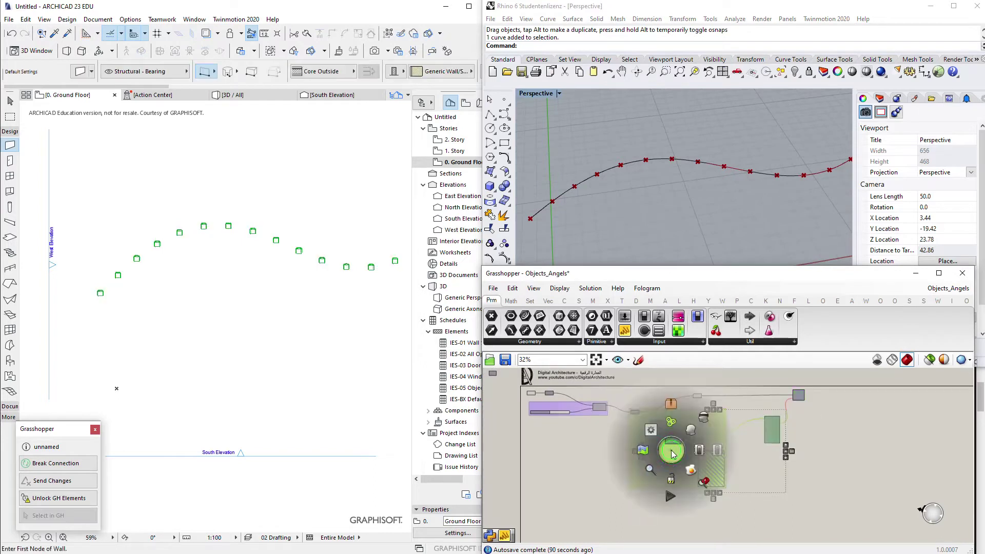
left_click(703, 453)
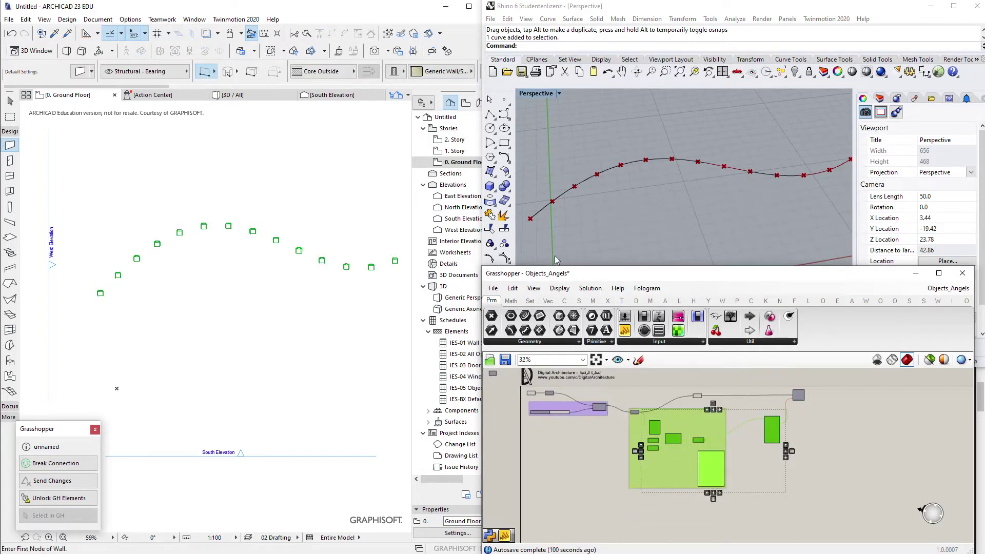
Examine the rotation of the objects along the curve in the ARCHICAD ground floor plan
scroll(211, 233, "up", 5)
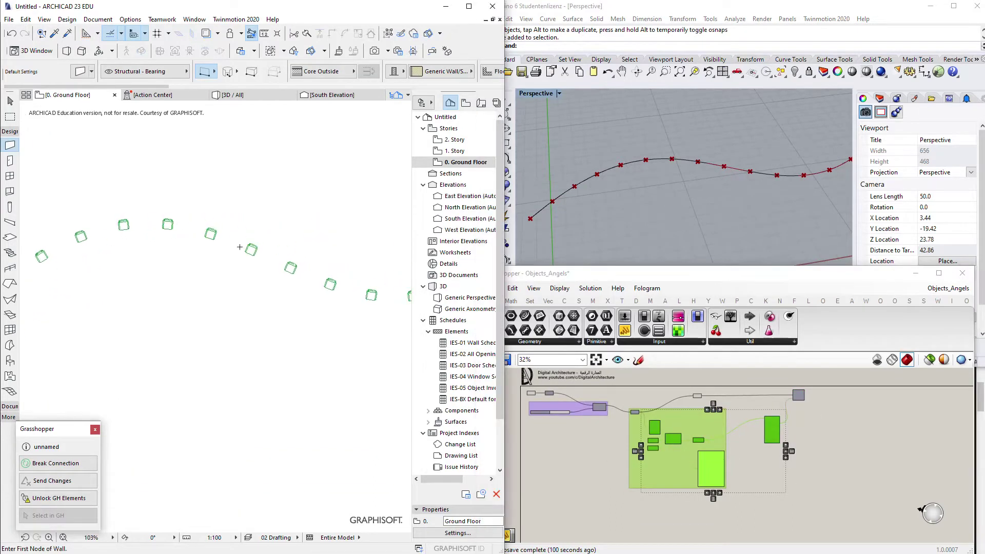
middle_click_drag(327, 288, 279, 291)
scroll(140, 247, "down", 1)
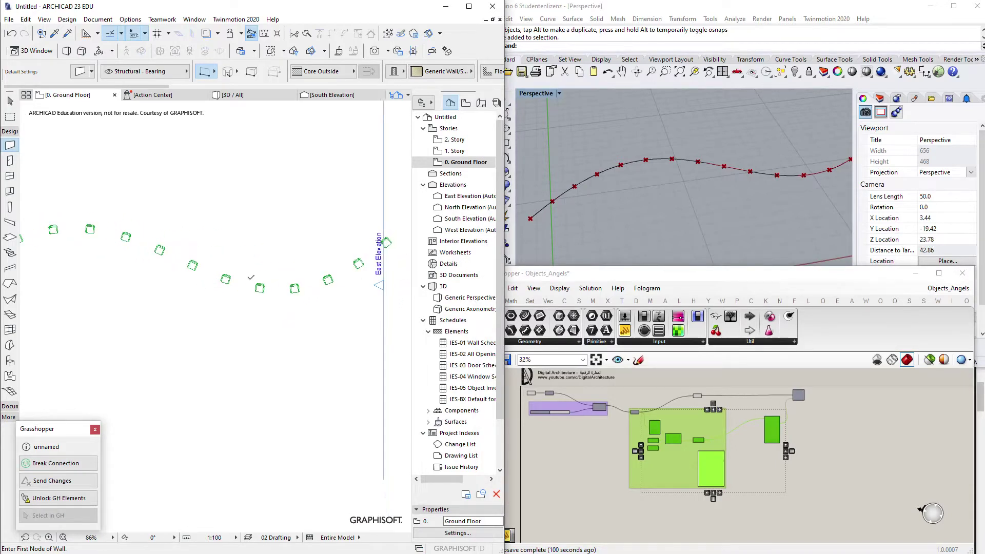
middle_click_drag(128, 237, 282, 257)
middle_click_drag(141, 263, 261, 209)
middle_click_drag(283, 215, 215, 232)
Reshape the Rhino curve into an arch by moving its lower inner control point up above the curve
scroll(579, 219, "down", 6)
scroll(344, 251, "up", 1)
scroll(344, 252, "down", 2)
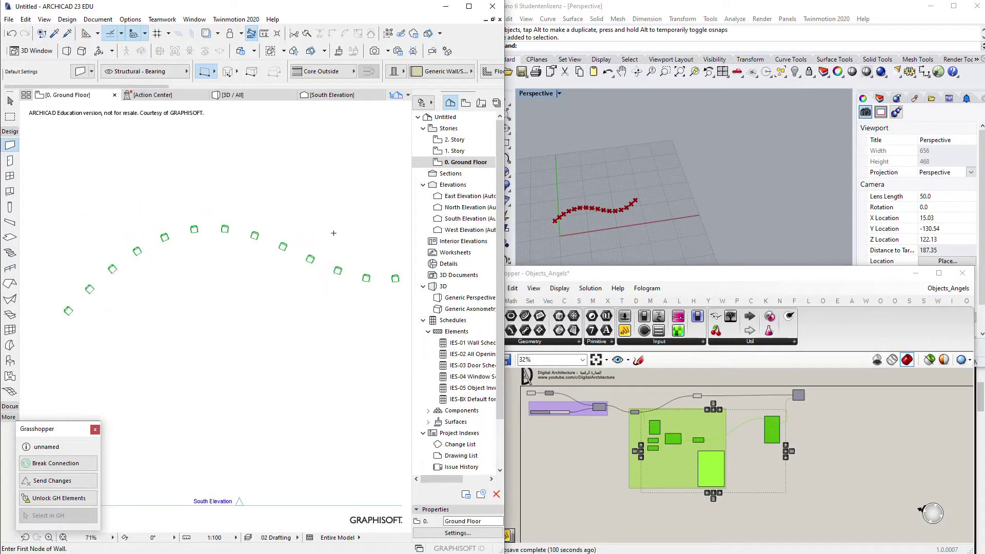
left_click(594, 214)
scroll(594, 216, "up", 2)
left_click_drag(605, 249, 590, 178)
scroll(146, 228, "down", 3)
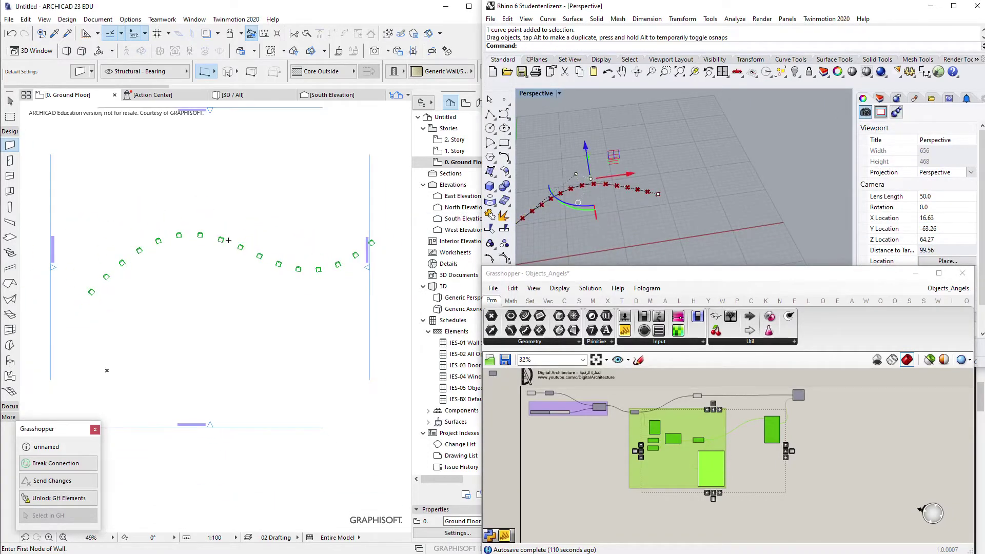
scroll(246, 216, "up", 3)
middle_click_drag(247, 214, 241, 277)
scroll(242, 278, "down", 1)
Move the curve's other inner control point back toward the curve's start
left_click(543, 185)
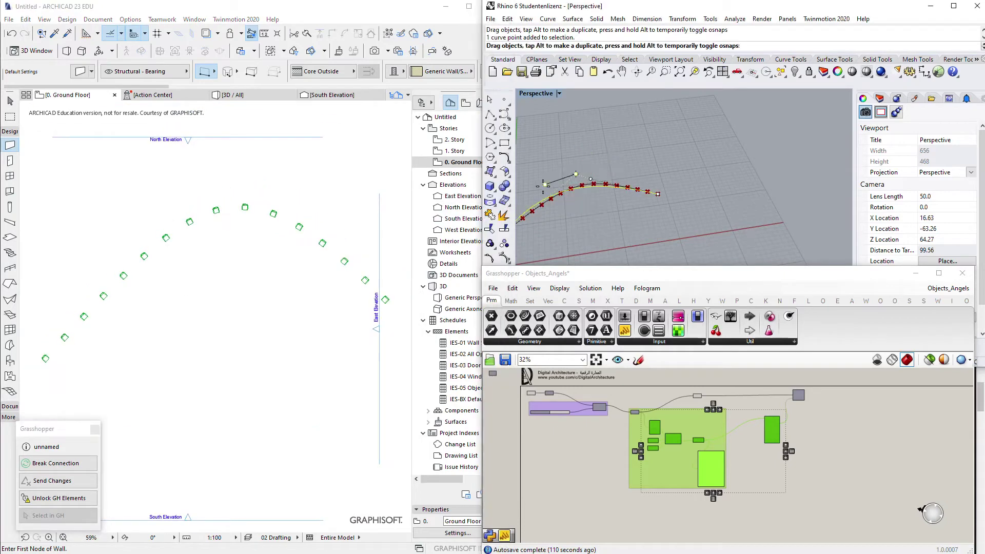
left_click_drag(541, 188, 542, 188)
scroll(240, 367, "down", 2)
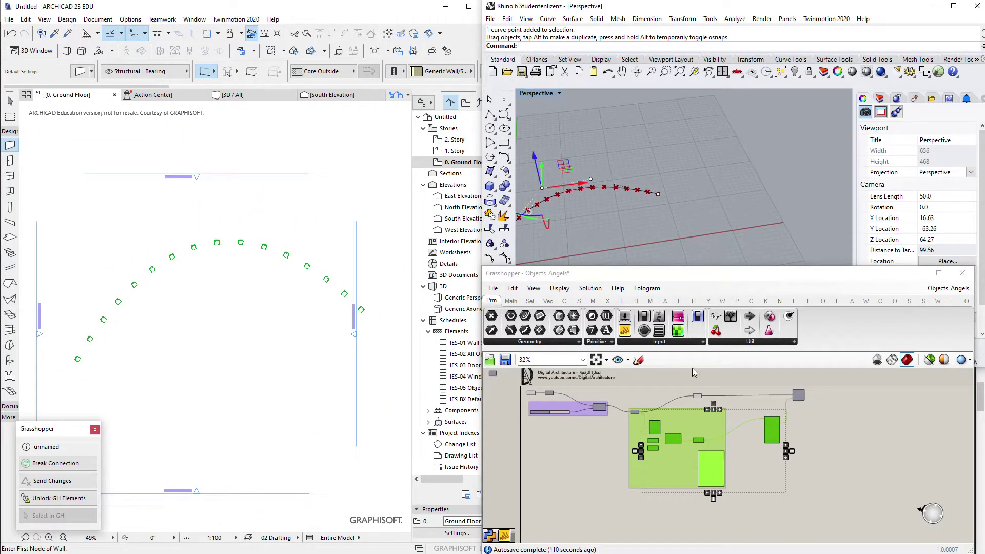
Delete all components of the Grasshopper definition except the Curve parameter
left_click(780, 439)
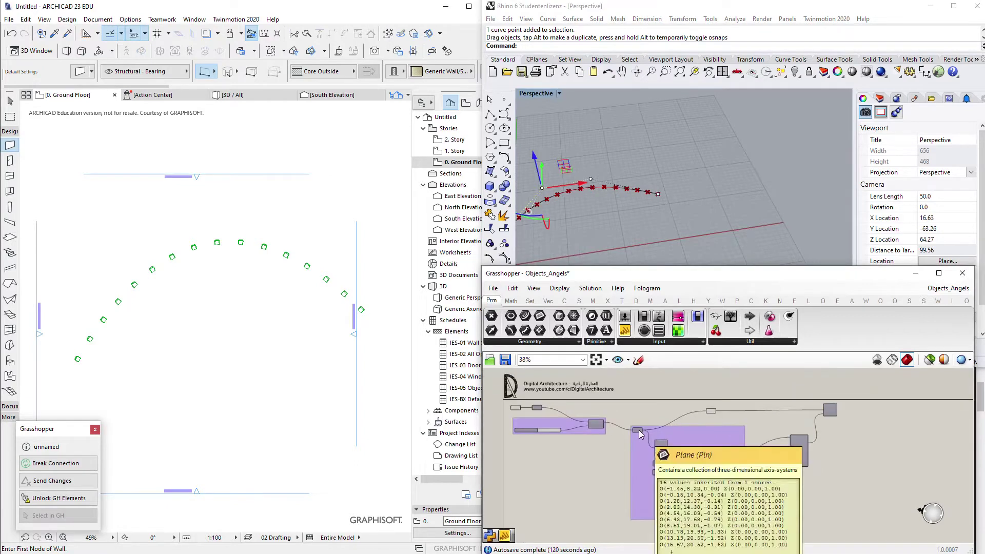
scroll(747, 426, "up", 1)
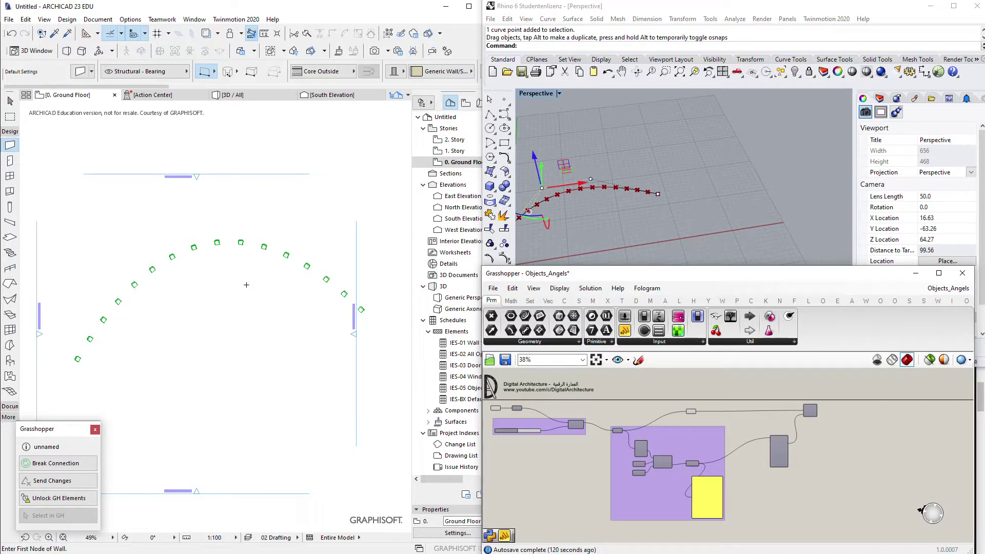
right_click_drag(638, 433, 669, 417)
scroll(669, 417, "down", 1)
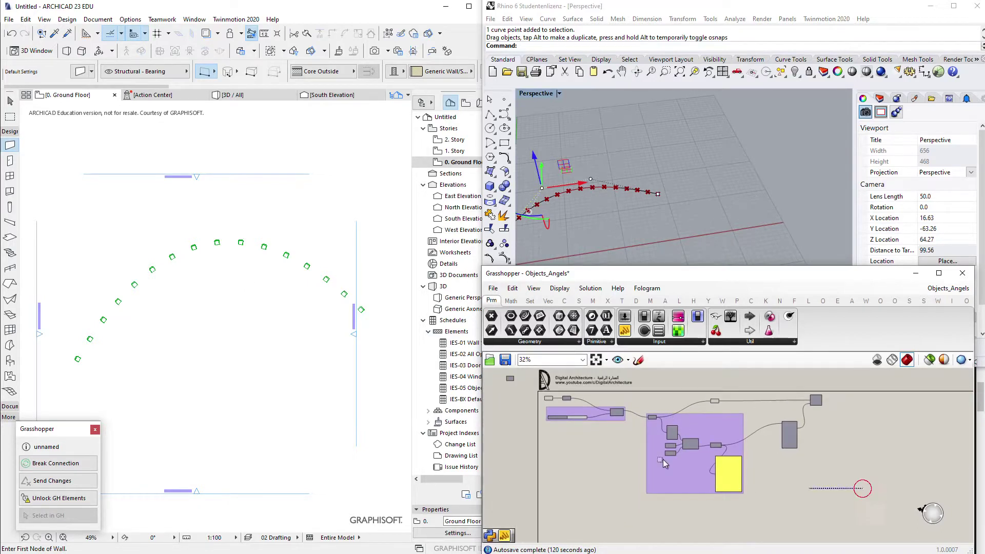
key("ctrl+a")
key("Delete")
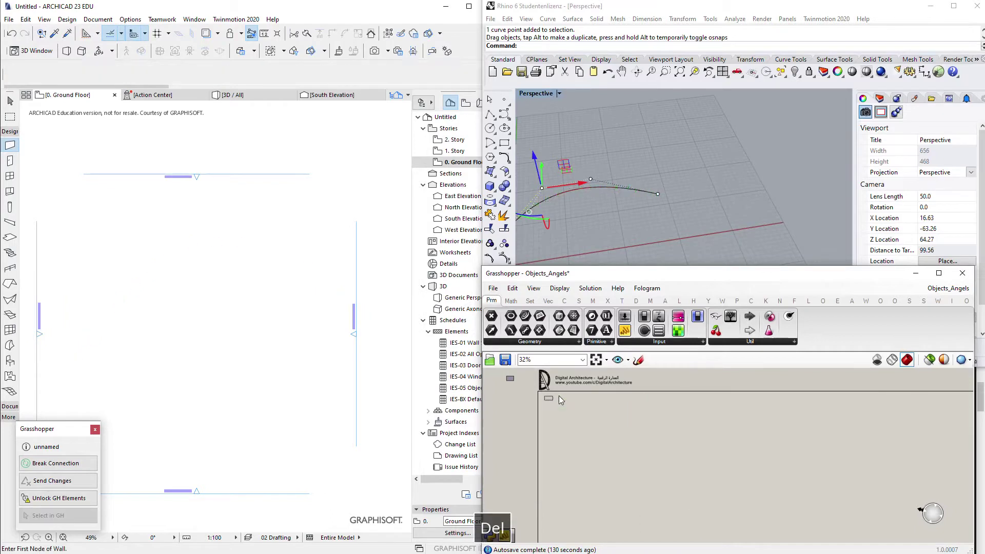
Widen the Rhino arch by moving its end point and the adjacent upper control point outward along X
scroll(628, 224, "down", 5)
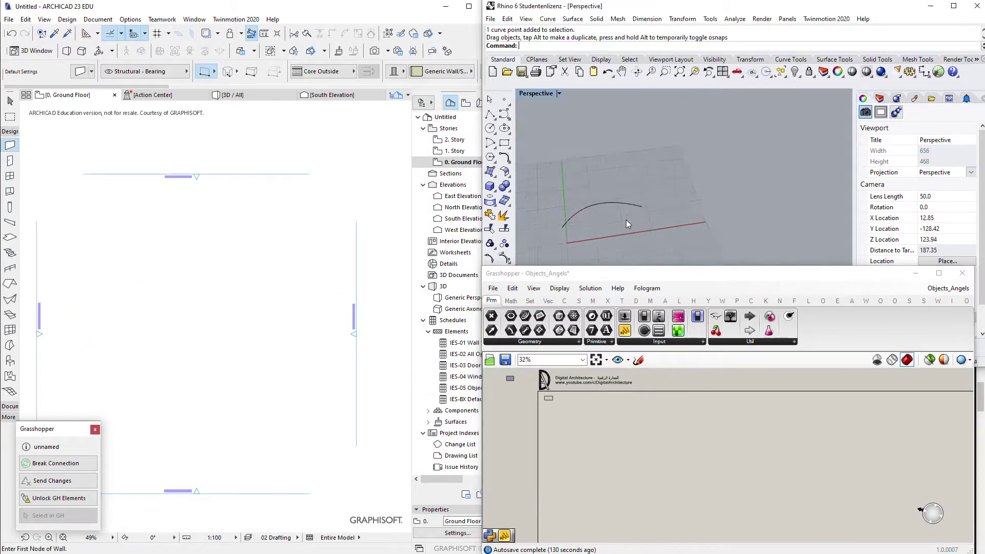
scroll(628, 225, "up", 5)
scroll(231, 339, "up", 1)
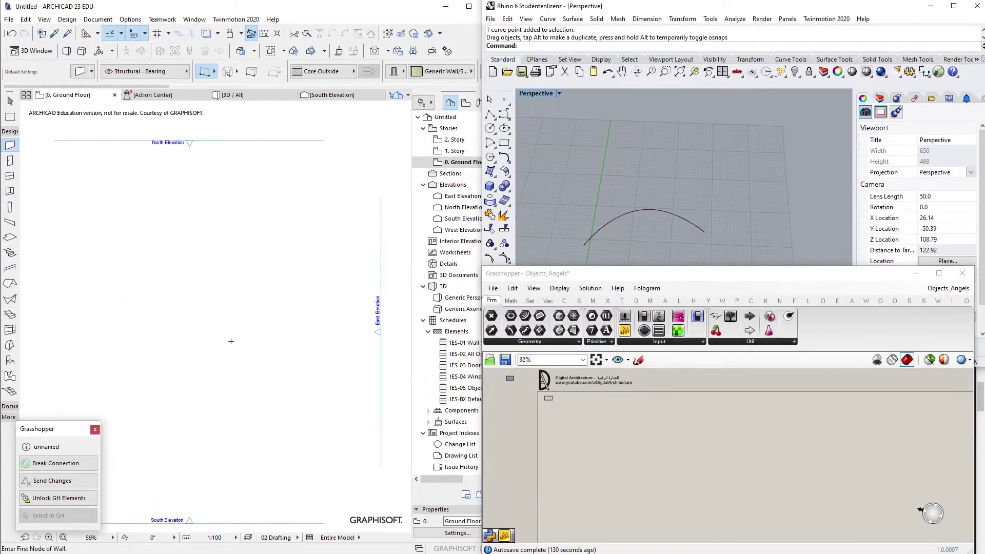
middle_click_drag(231, 341, 265, 314)
scroll(651, 209, "up", 2)
left_click(659, 208)
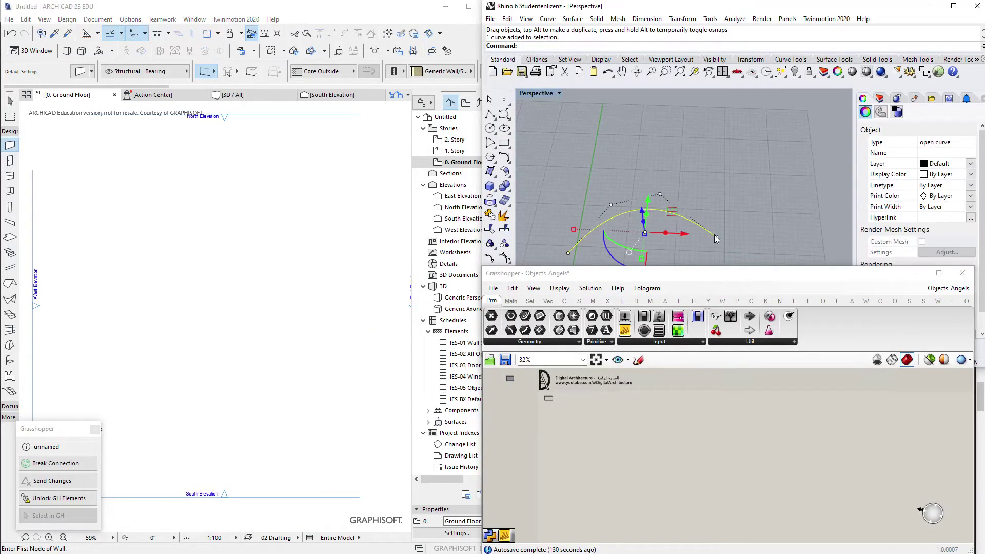
left_click_drag(716, 238, 741, 239)
left_click_drag(663, 197, 673, 198)
Position the Curve parameter just below the canvas header in Grasshopper
scroll(543, 413, "up", 5)
right_click_drag(551, 399, 532, 471)
left_click_drag(538, 445, 534, 455)
left_click(562, 450)
left_click(536, 456)
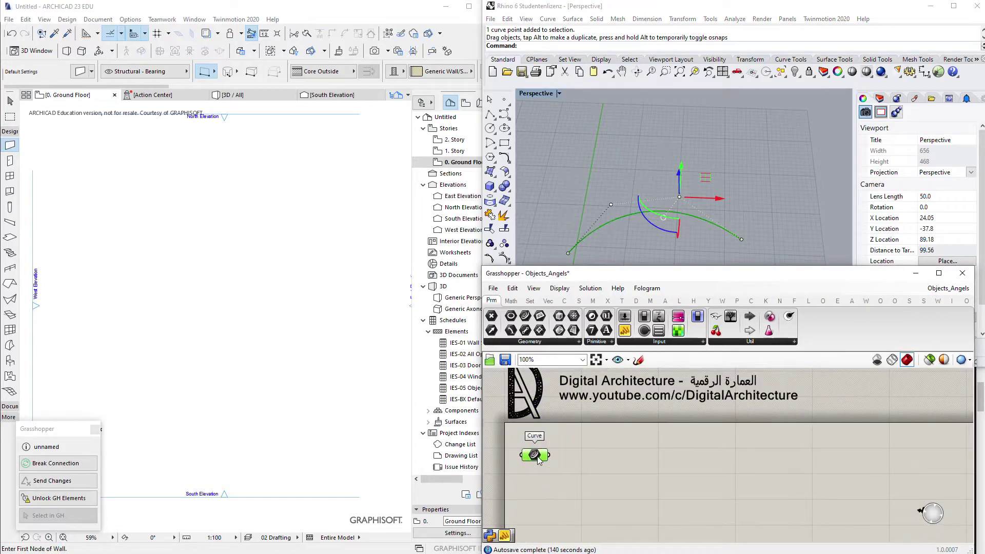
left_click(616, 452)
Add an ARCHICAD Object component to the canvas, leaving a gap after the Curve parameter
left_click(665, 302)
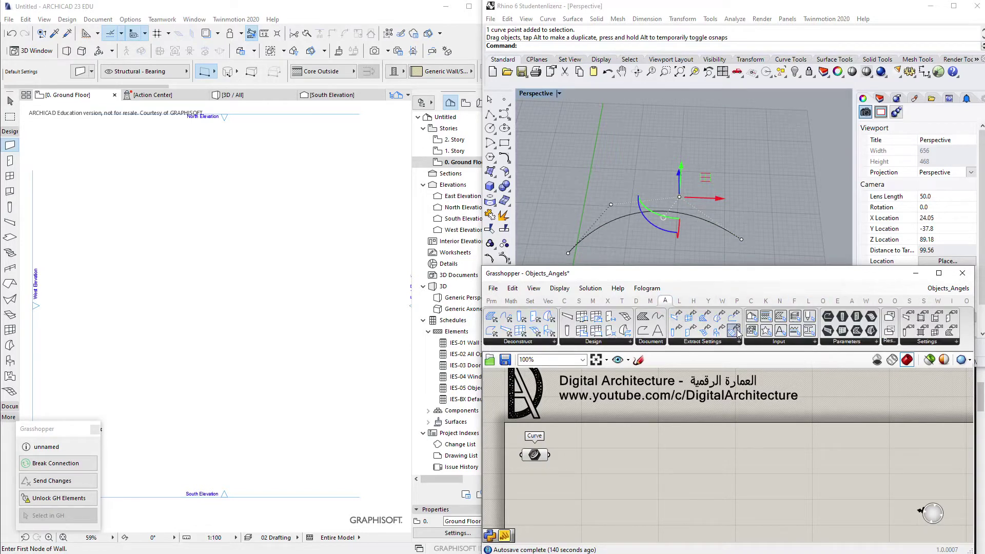
left_click(611, 342)
left_click_drag(697, 425, 721, 458)
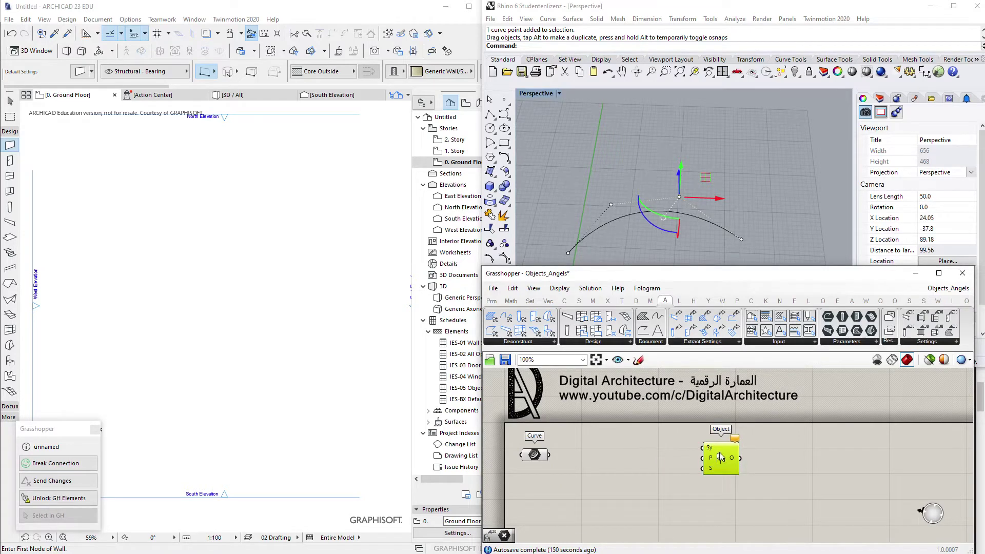
left_click_drag(715, 457, 730, 455)
left_click(691, 455)
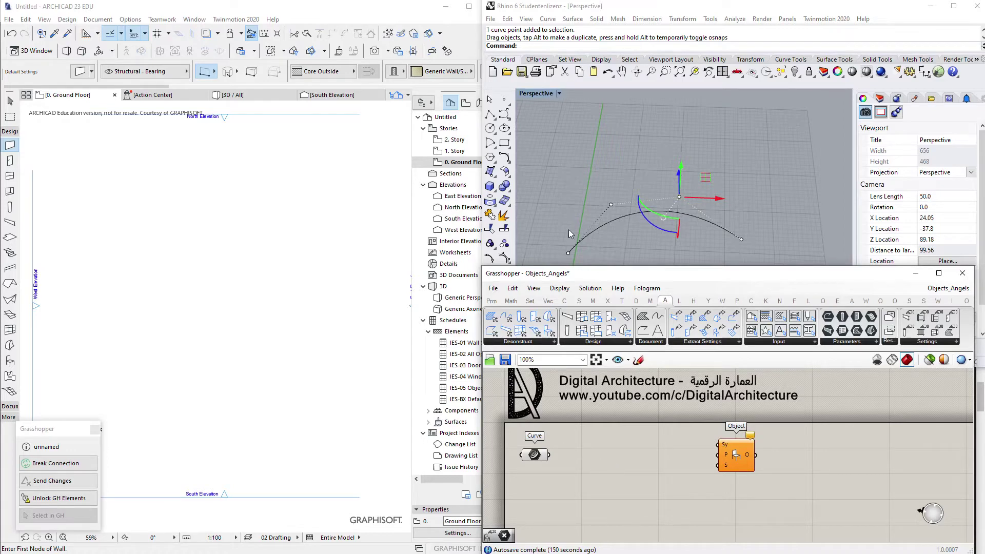
Select the arched curve in Rhino and shift the Object component slightly farther from the Curve parameter
left_click(604, 225)
left_click(691, 185)
left_click(645, 212)
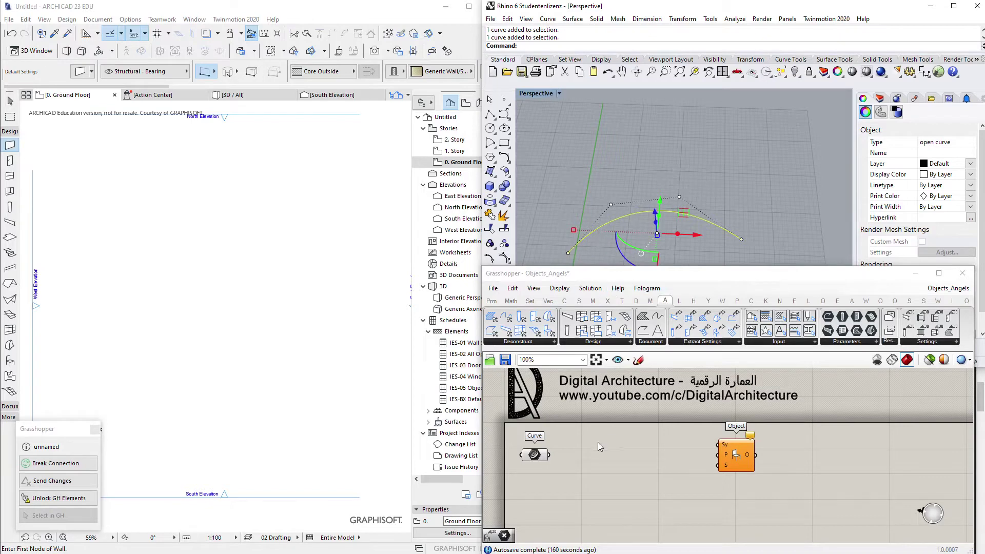
left_click_drag(724, 457, 729, 455)
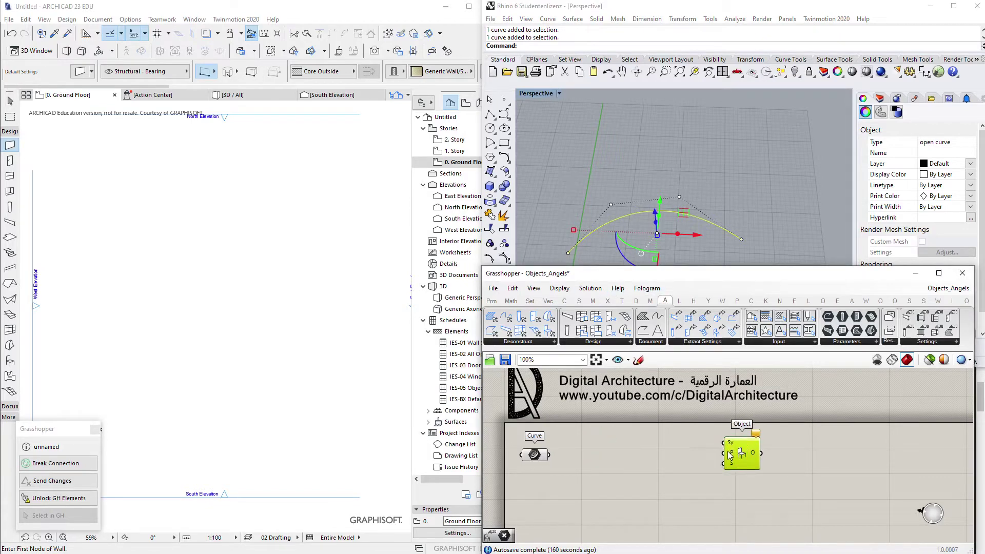
Add a Divide Curve component, feed it the Curve parameter, and connect its P output to the Object's P input
double_click(611, 469)
key("Escape")
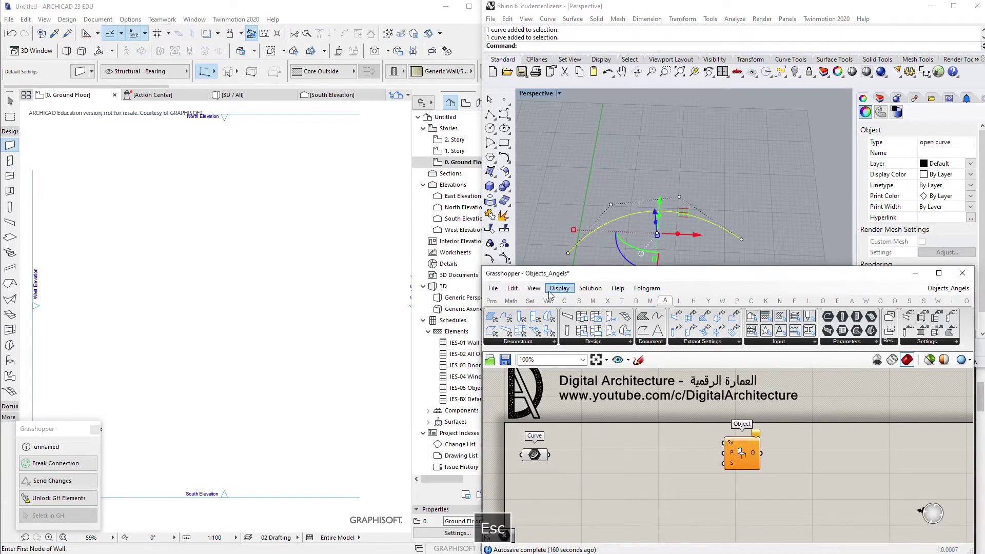
left_click(564, 300)
left_click_drag(583, 318, 752, 451)
left_click(627, 477)
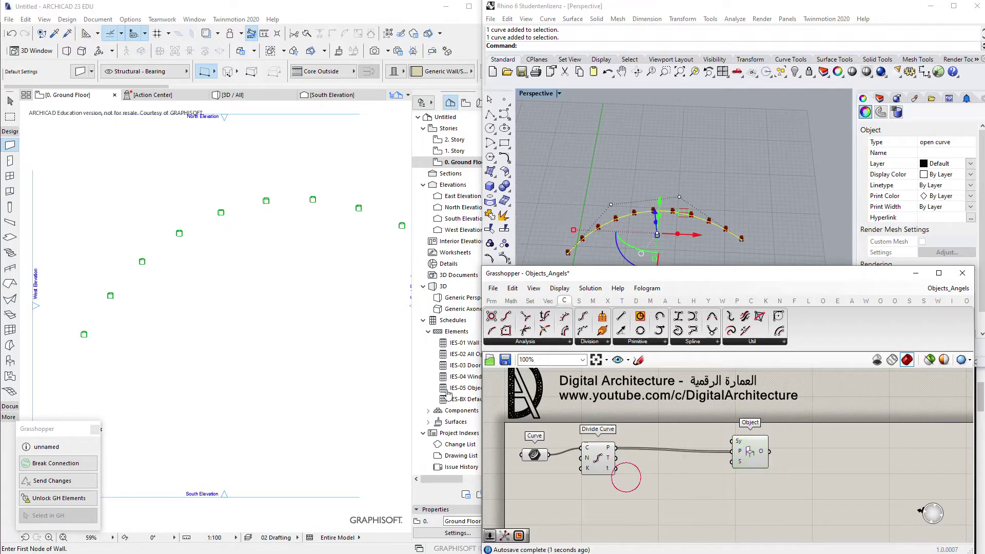
scroll(249, 260, "up", 2)
scroll(249, 260, "down", 1)
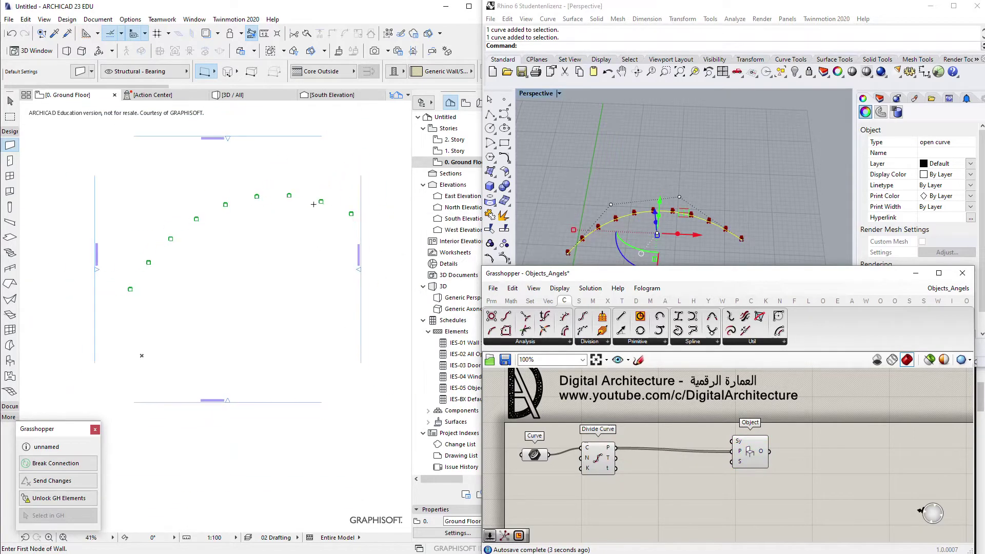
Examine how the placed objects are oriented along the curve in the ARCHICAD floor plan and the Rhino perspective view
scroll(250, 188, "up", 2)
middle_click_drag(202, 278, 370, 255)
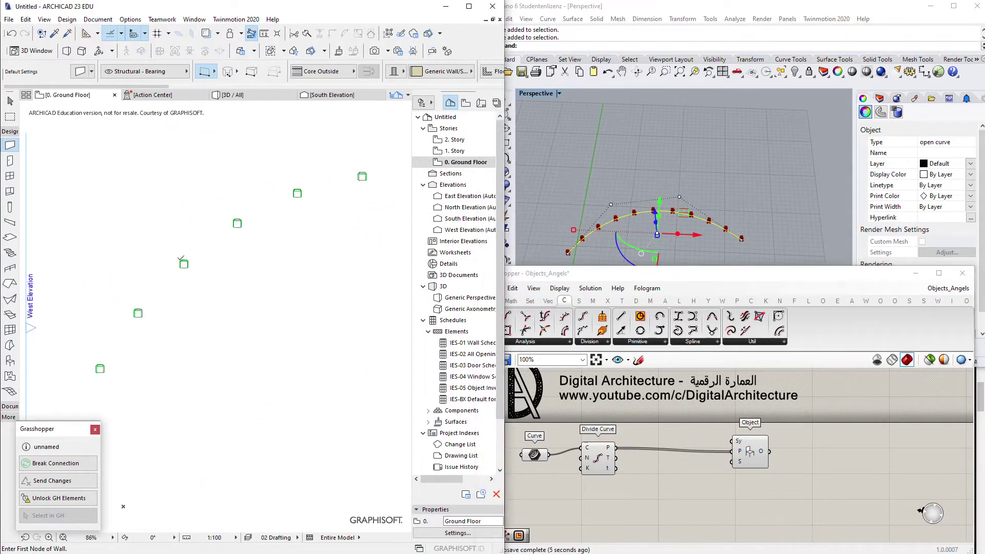
middle_click_drag(281, 299, 123, 335)
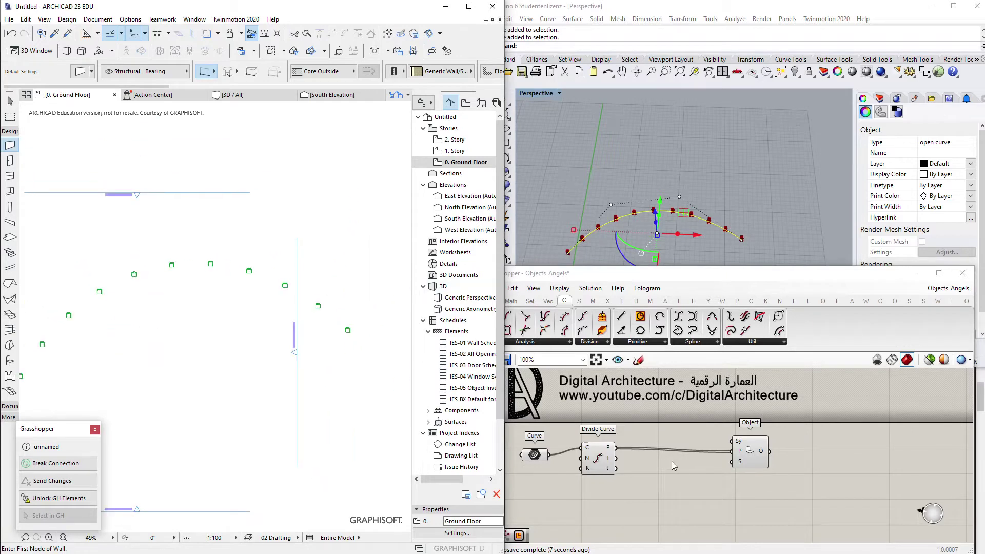
left_click_drag(597, 466, 611, 466)
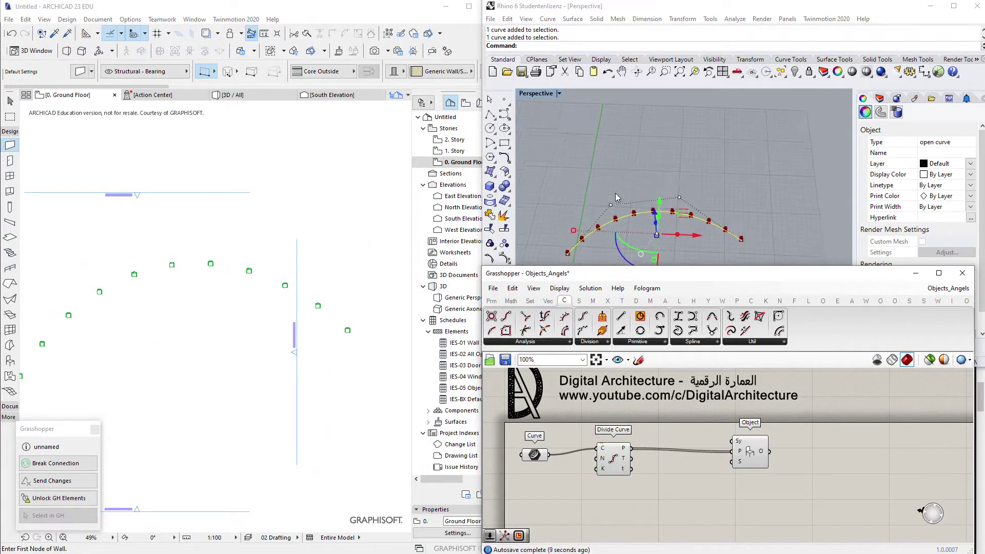
right_click_drag(635, 233, 639, 188, "shift")
scroll(535, 225, "up", 4)
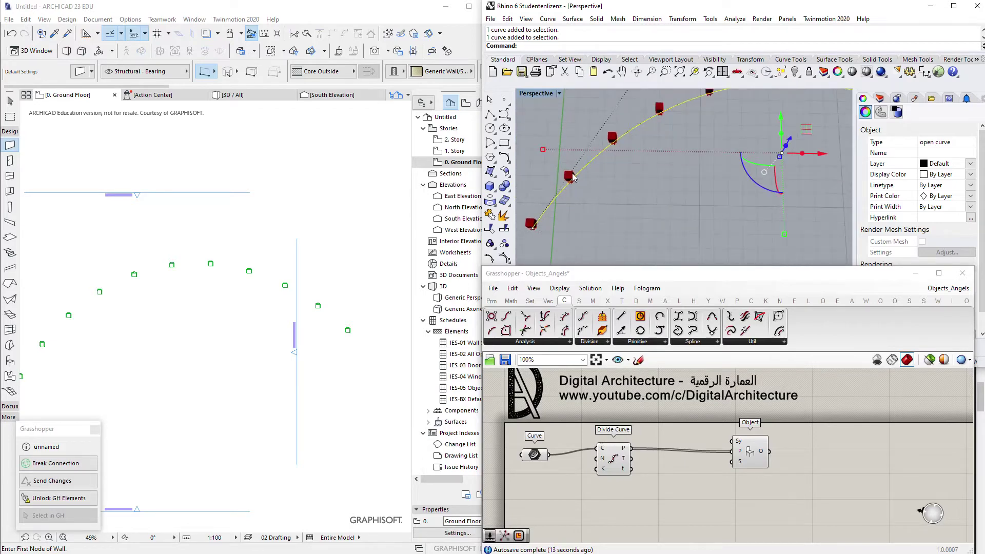
right_click_drag(640, 128, 647, 157, "shift")
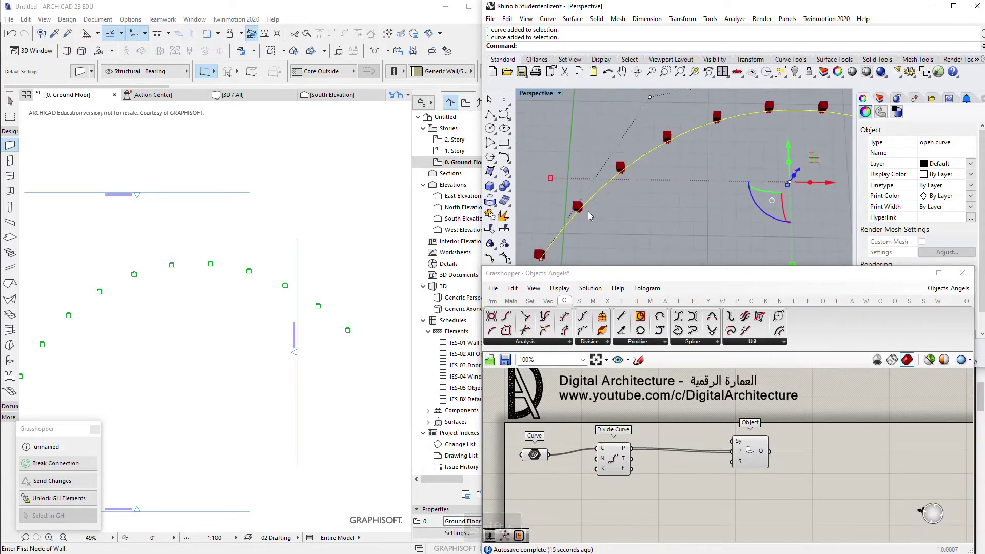
scroll(589, 211, "down", 2)
right_click_drag(743, 126, 647, 155, "shift")
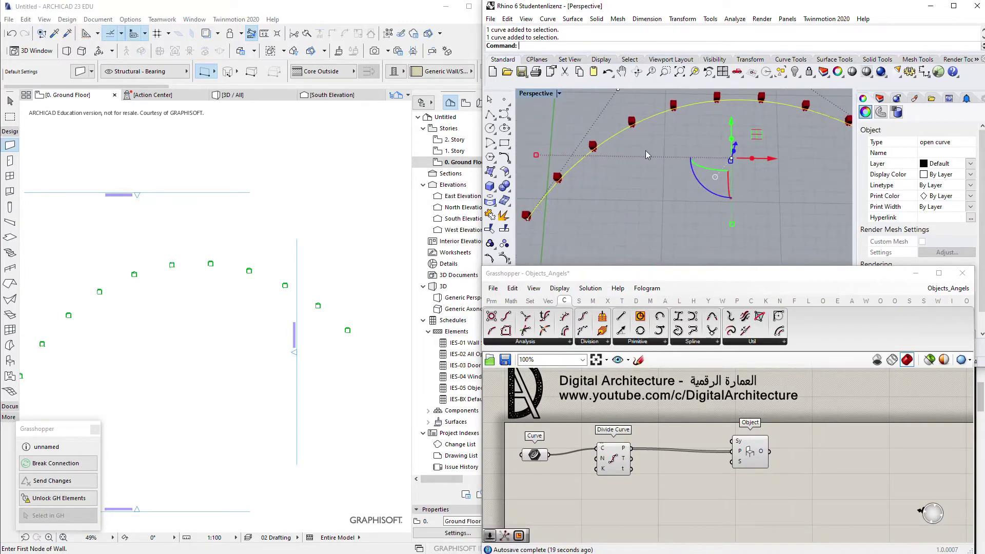
scroll(194, 324, "up", 2)
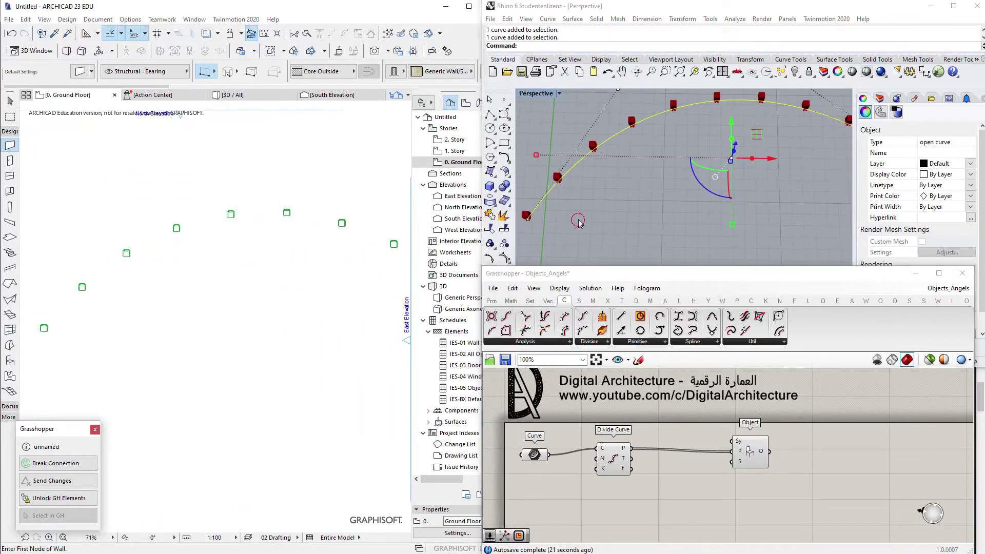
Replace the Divide Curve component with a Horizontal Frames component whose C input is fed by the Curve parameter
key("Escape")
left_click_drag(615, 462, 618, 460)
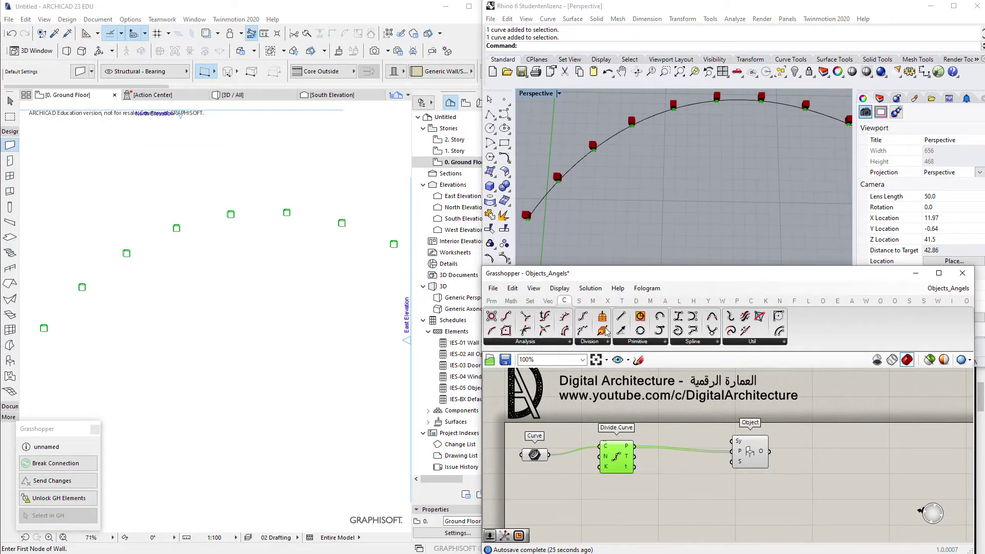
left_click(599, 342)
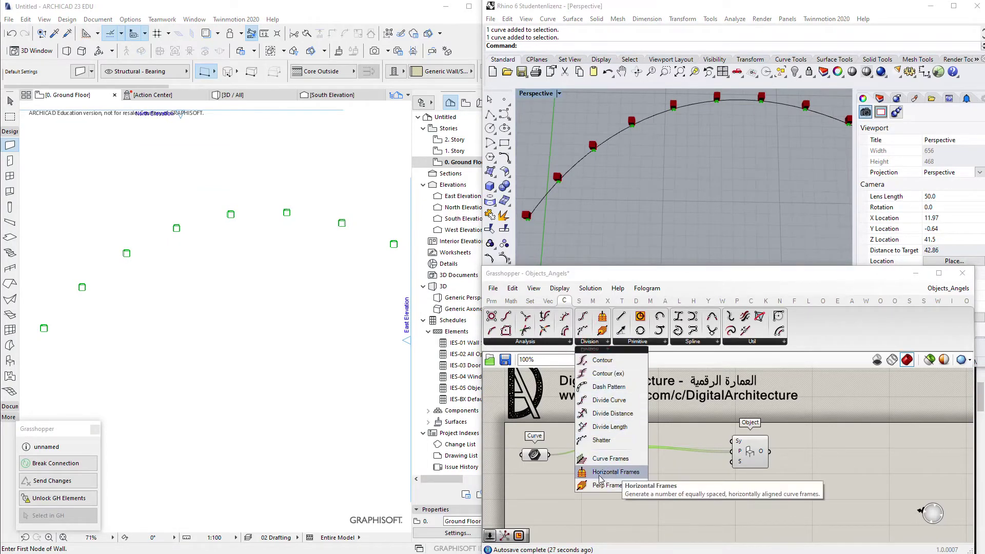
left_click_drag(600, 472, 594, 491)
left_click_drag(548, 454, 622, 457)
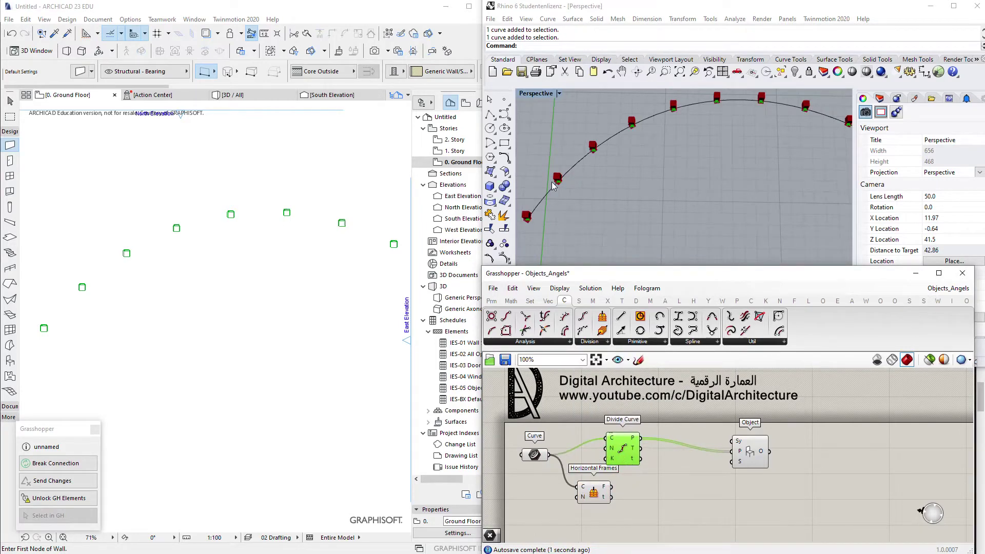
key("Delete")
Set the Grasshopper preview plane size to 2 model units
scroll(554, 187, "up", 5)
scroll(554, 186, "down", 2)
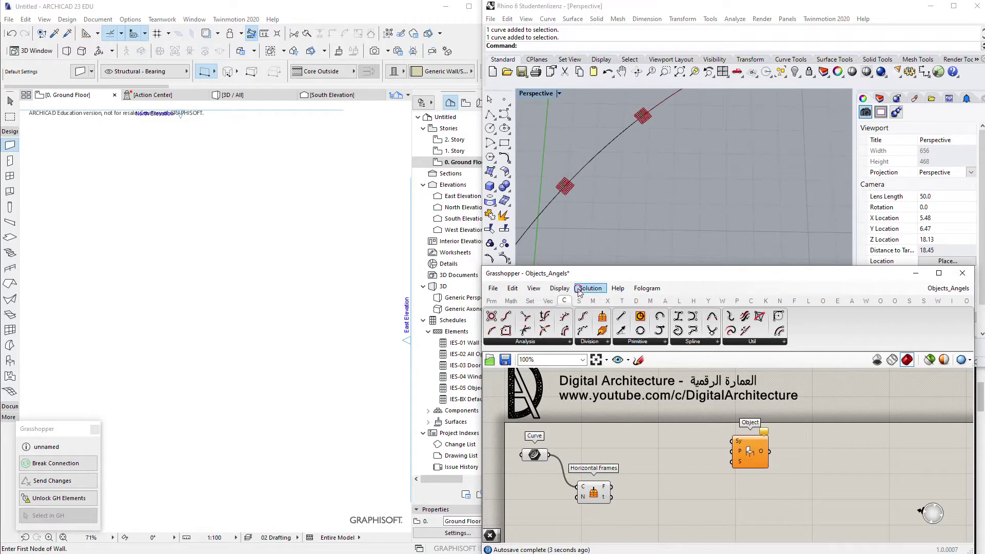
left_click(590, 288)
left_click(590, 289)
left_click(560, 289)
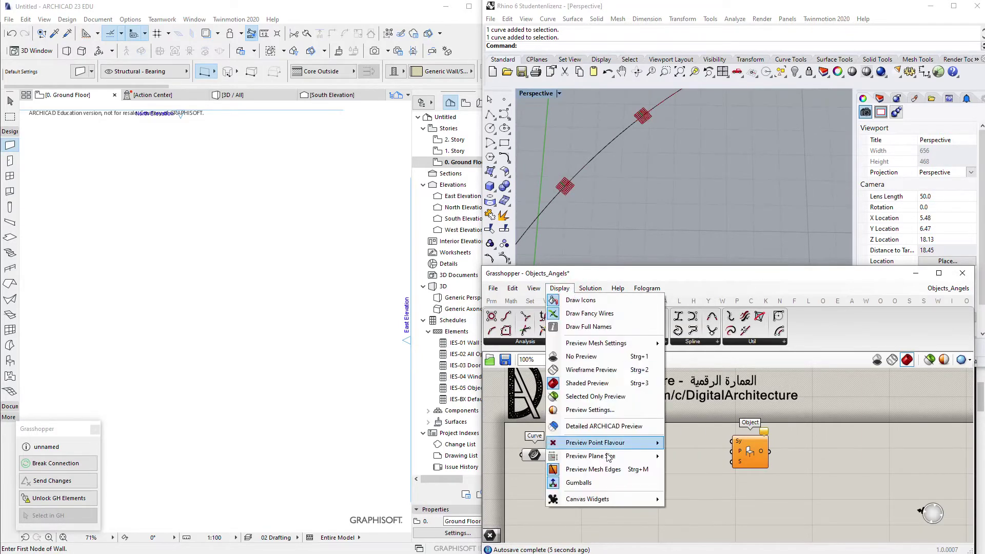
mouse_move(609, 457)
type("2")
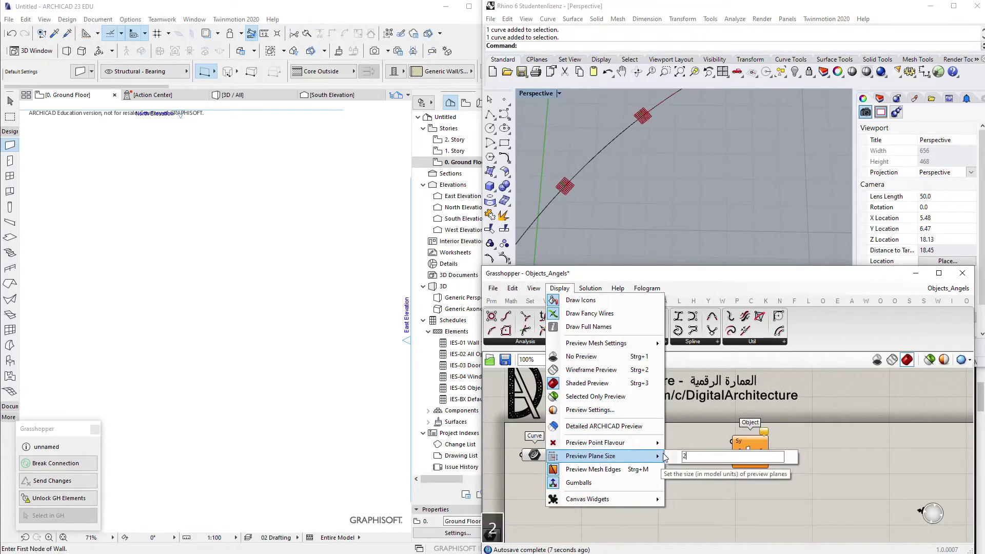
key("Return")
Inspect the orientation of the horizontal frames along the whole curve in the Rhino perspective view
middle_click(661, 203)
scroll(661, 204, "down", 4)
right_click_drag(592, 133, 589, 157)
scroll(590, 157, "down", 3)
middle_click(590, 157)
right_click_drag(627, 207, 667, 174)
scroll(710, 130, "down", 4)
scroll(710, 131, "up", 4)
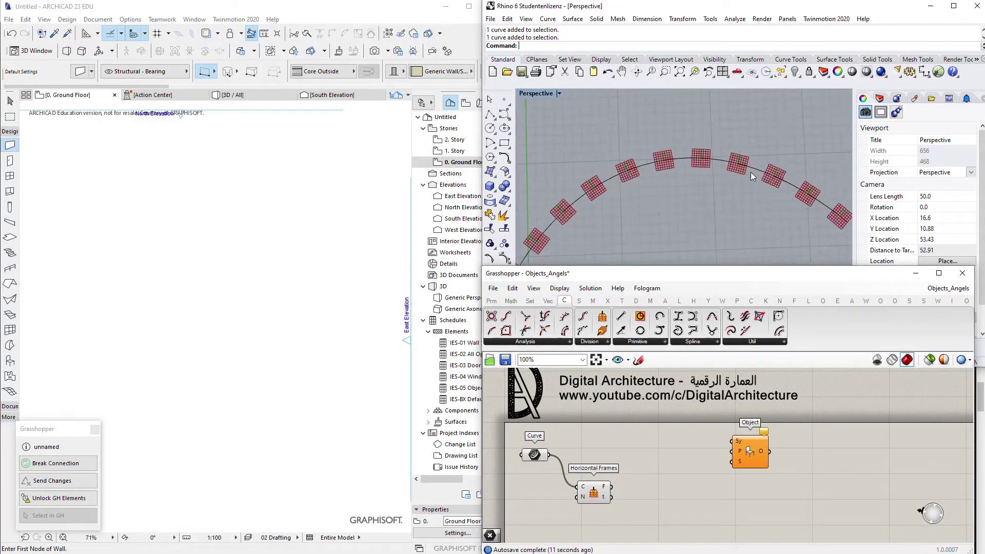
scroll(750, 174, "down", 2)
right_click_drag(751, 174, 710, 171)
scroll(705, 174, "down", 2)
scroll(802, 205, "up", 2)
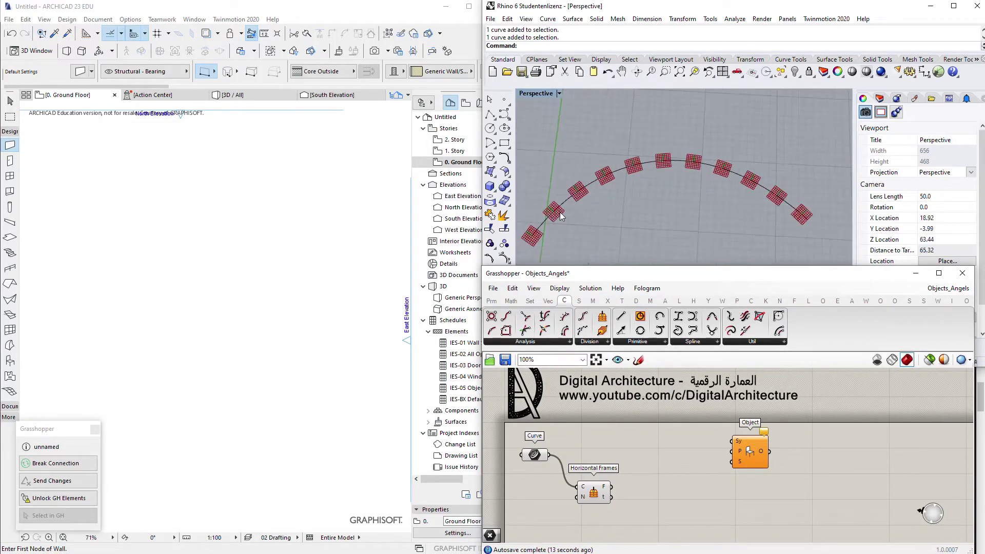
Reshape the Rhino curve into a taller arch by moving its two middle control points outward
left_click(621, 174)
left_click_drag(599, 152, 590, 121)
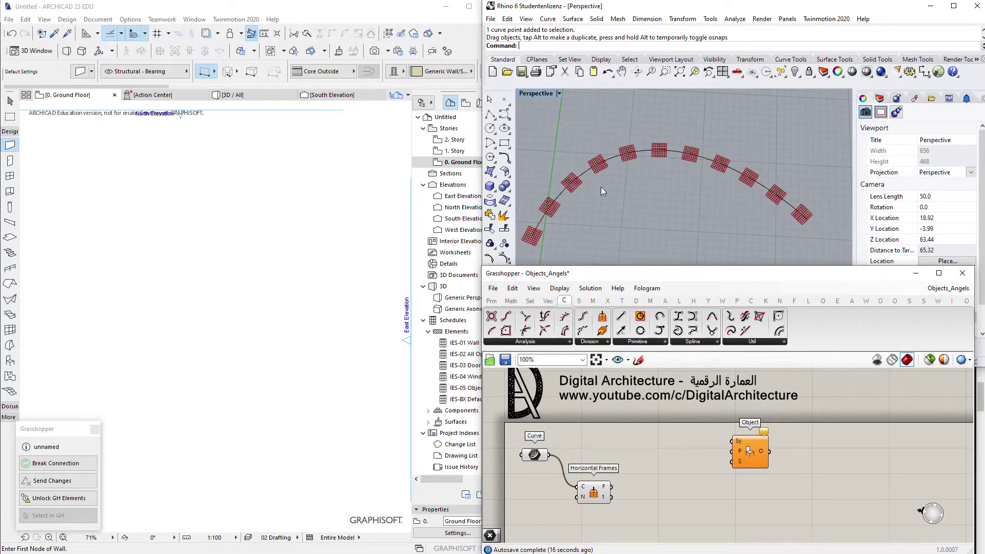
left_click(701, 131)
scroll(621, 168, "up", 4)
right_click_drag(602, 166, 704, 111)
scroll(704, 111, "down", 4)
right_click_drag(737, 142, 710, 233)
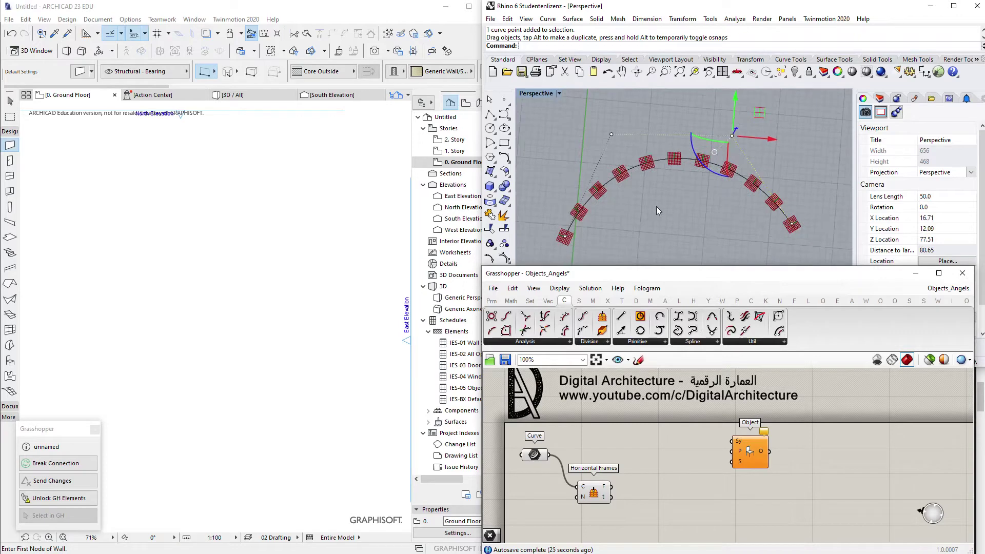
Add an ARCHICAD Object Settings component and place it below the Object component, beyond Horizontal Frames
left_click_drag(738, 445, 740, 452)
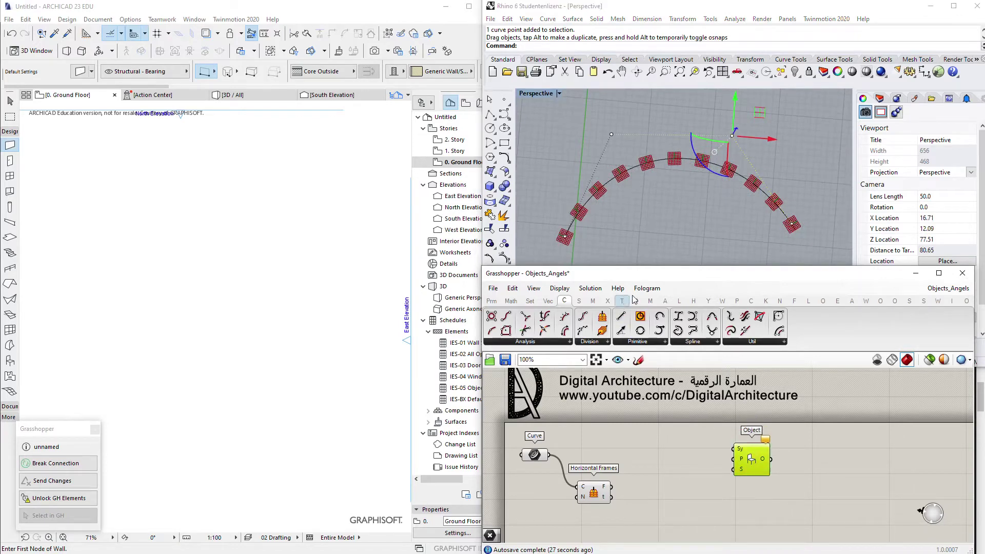
left_click(665, 301)
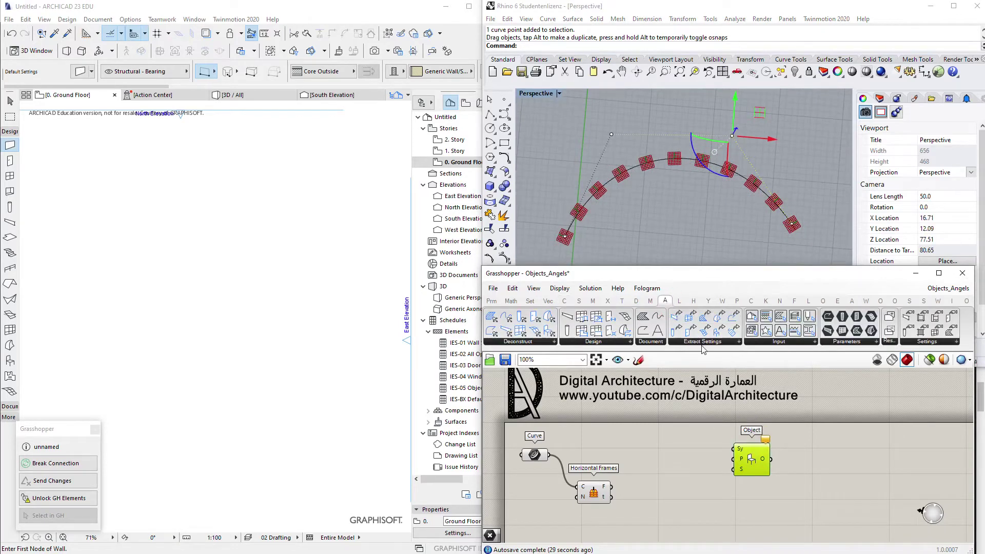
left_click(925, 343)
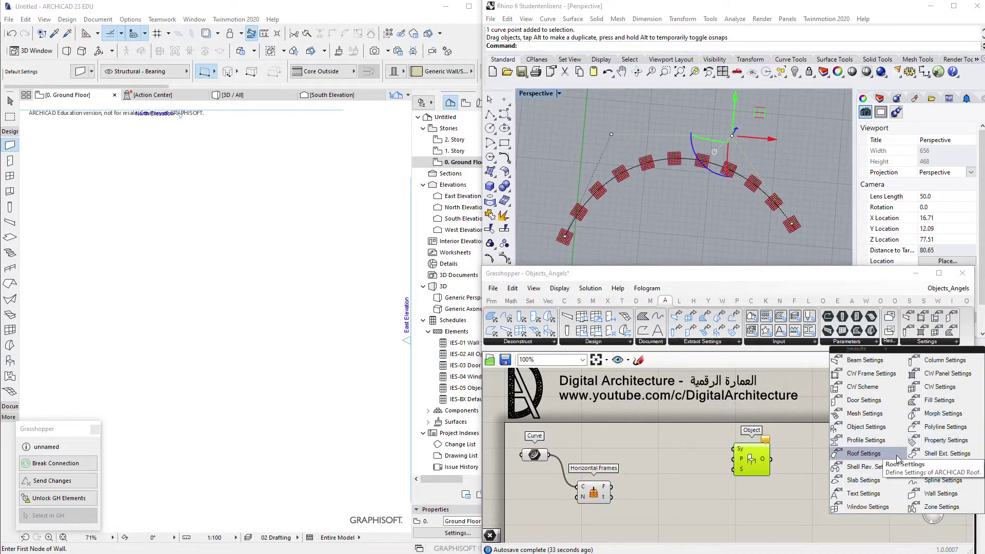
left_click_drag(851, 430, 659, 472)
right_click_drag(659, 471, 667, 409)
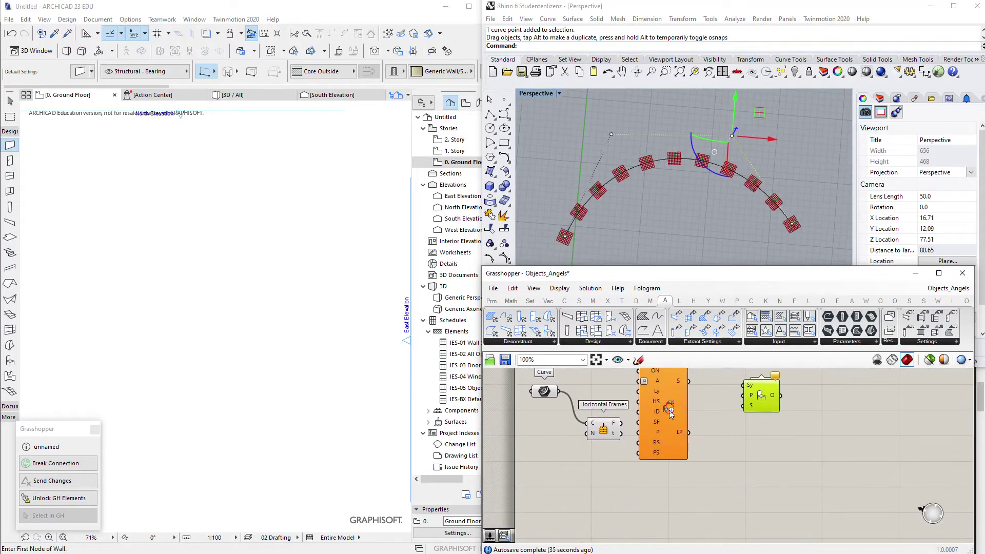
left_click_drag(667, 409, 720, 463)
left_click(701, 392)
right_click_drag(701, 392, 695, 413)
left_click_drag(708, 455, 697, 467)
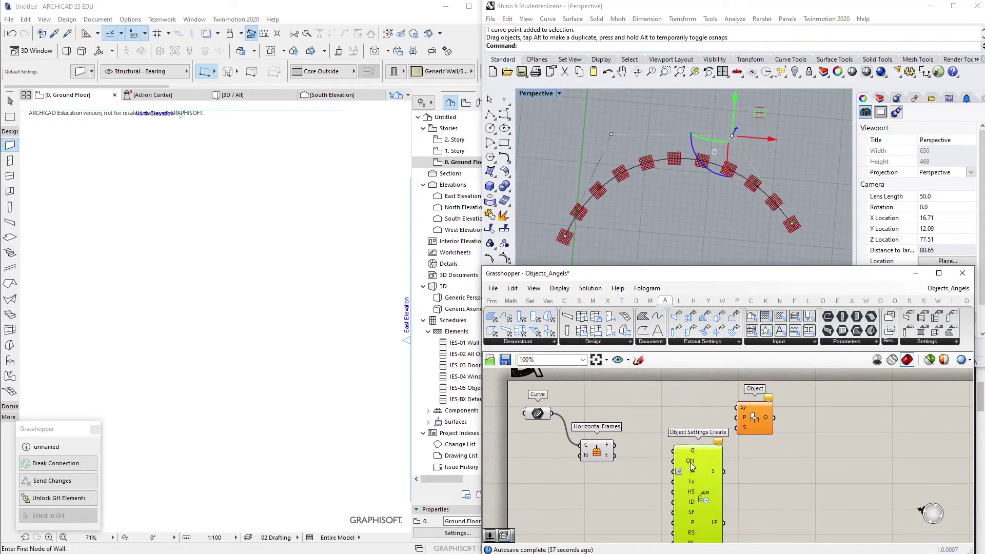
Switch the Object Settings component to use an existing library part and check what its A input controls
right_click(699, 476)
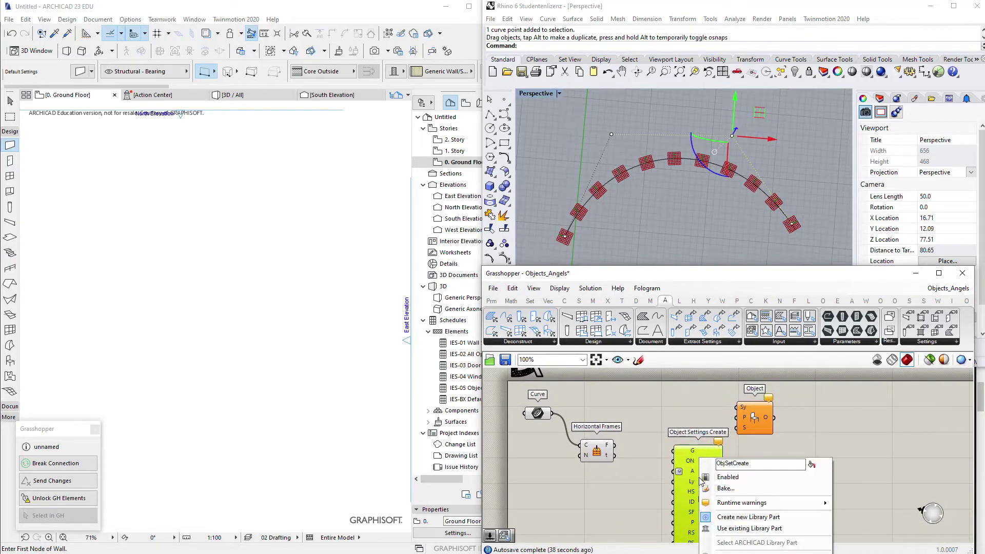
left_click(733, 529)
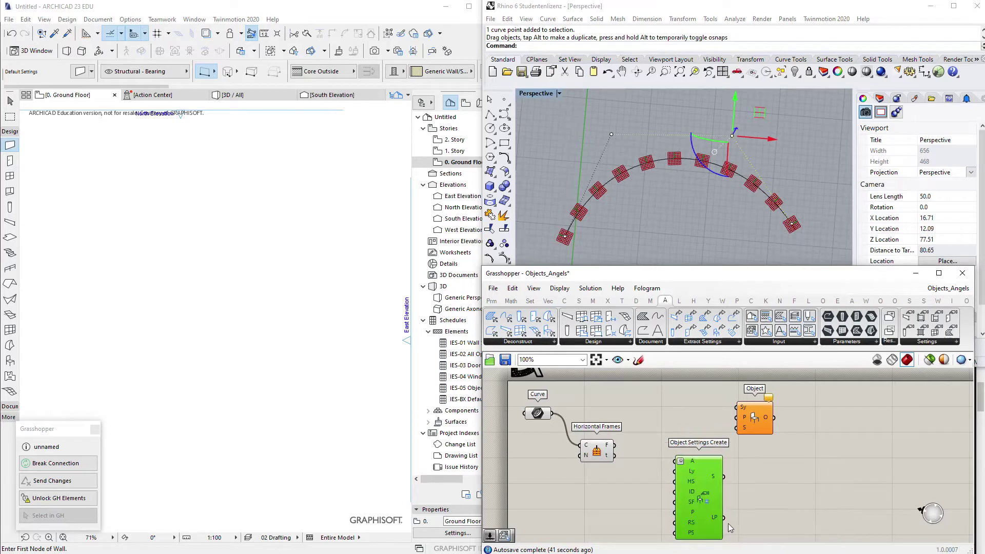
left_click_drag(695, 484, 698, 481)
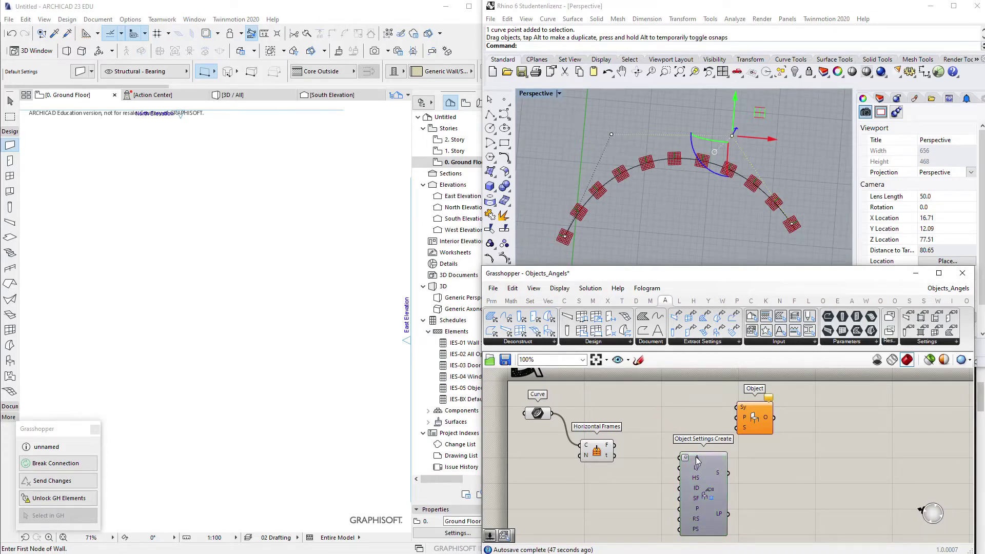
mouse_move(696, 460)
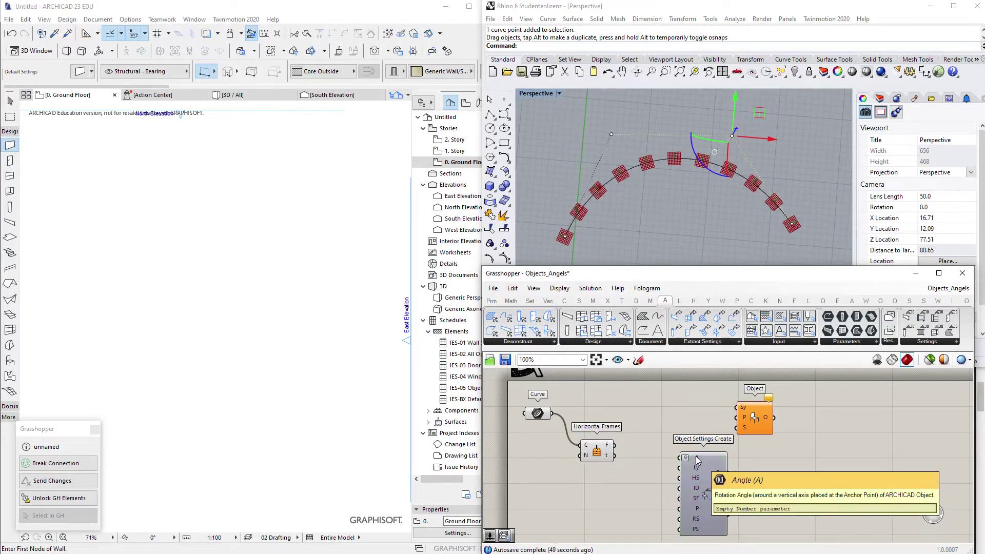
Switch to ARCHICAD and place two Armchair 01 23 objects side by side on the ground floor plan
left_click(99, 334)
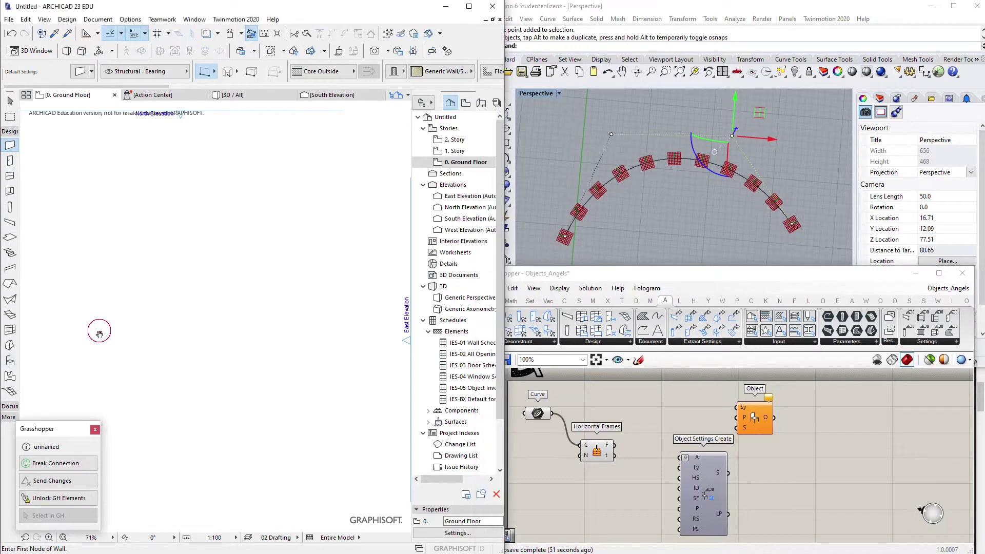
left_click(10, 362)
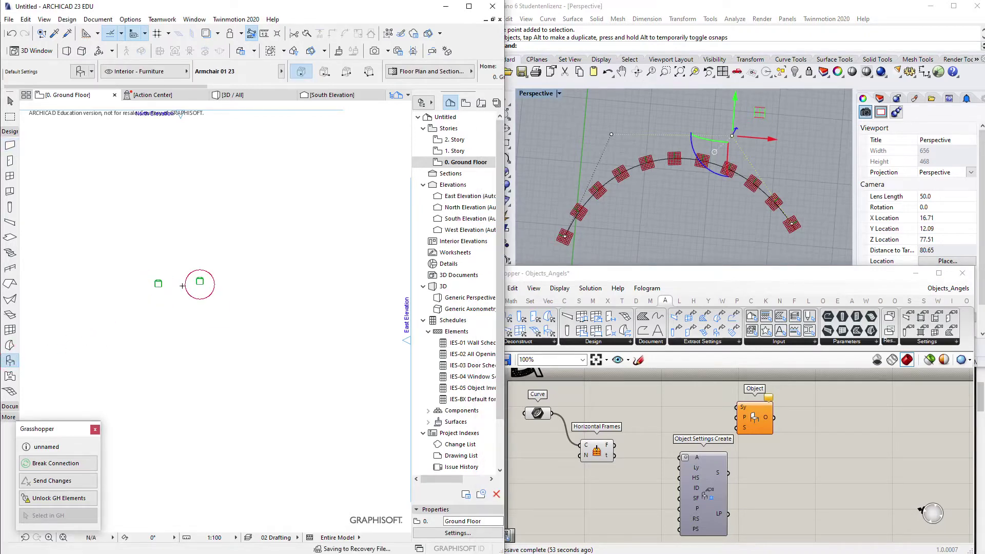
scroll(177, 285, "down", 3)
key("Escape")
Open the object settings of the first armchair and examine its rotation angle value
left_click(161, 285)
scroll(162, 286, "up", 5)
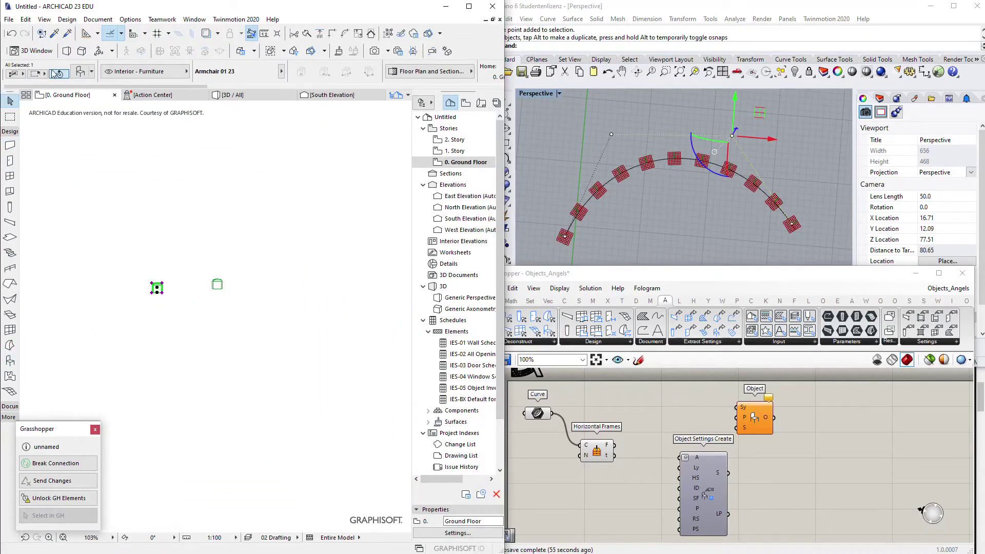
key("ctrl+t")
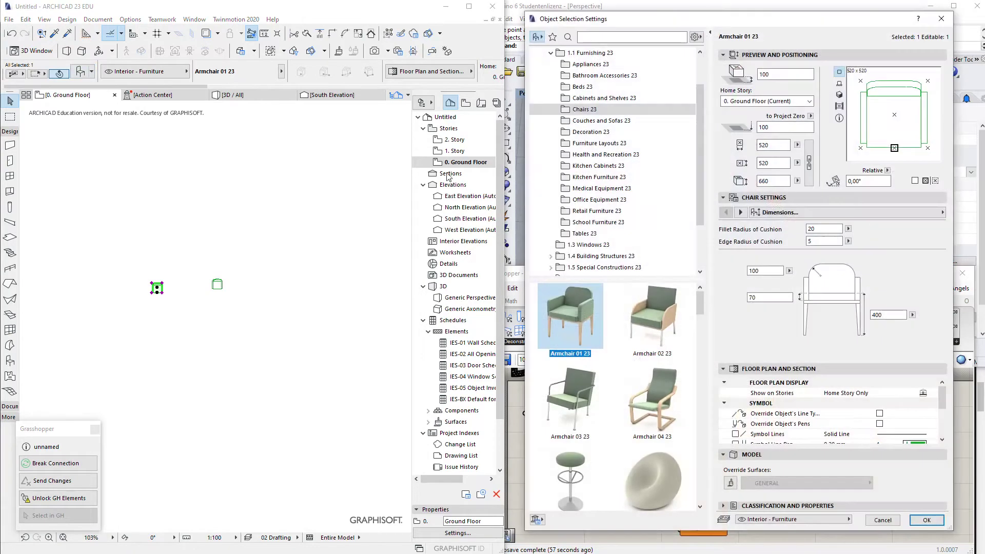
left_click(869, 181)
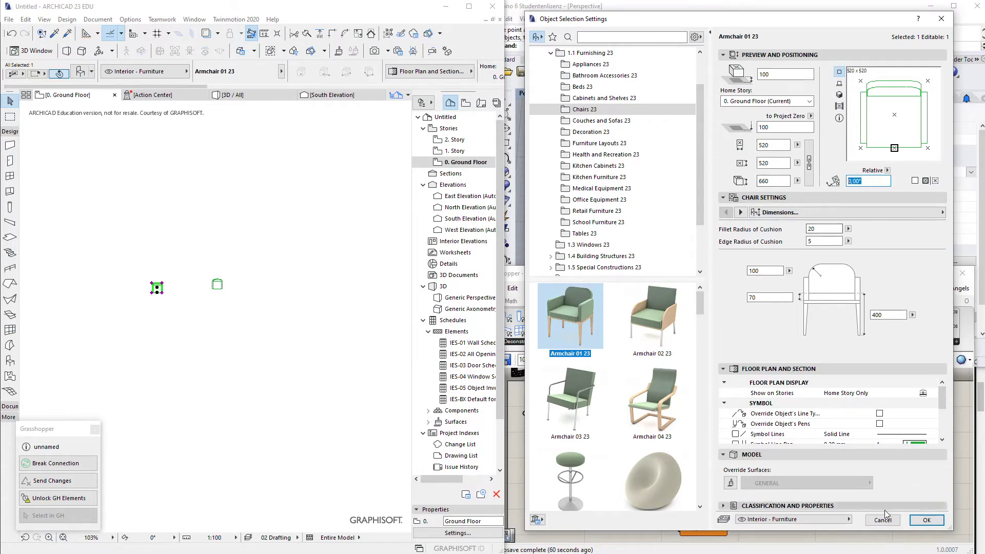
left_click(927, 520)
Move the selected armchair slightly toward the other one and rotate it clockwise by more than 45° about its centre
key("ctrl+d")
left_click(152, 296)
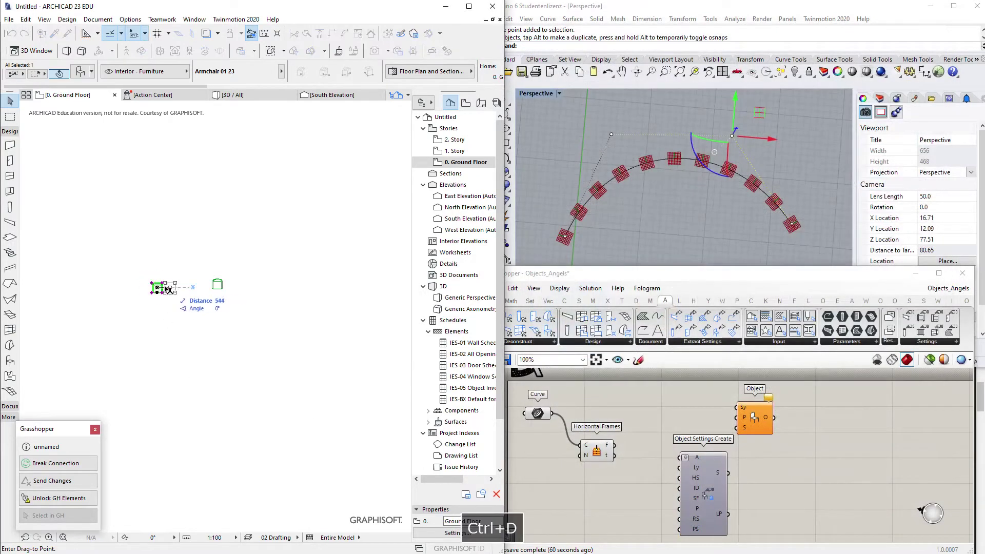
left_click(159, 297)
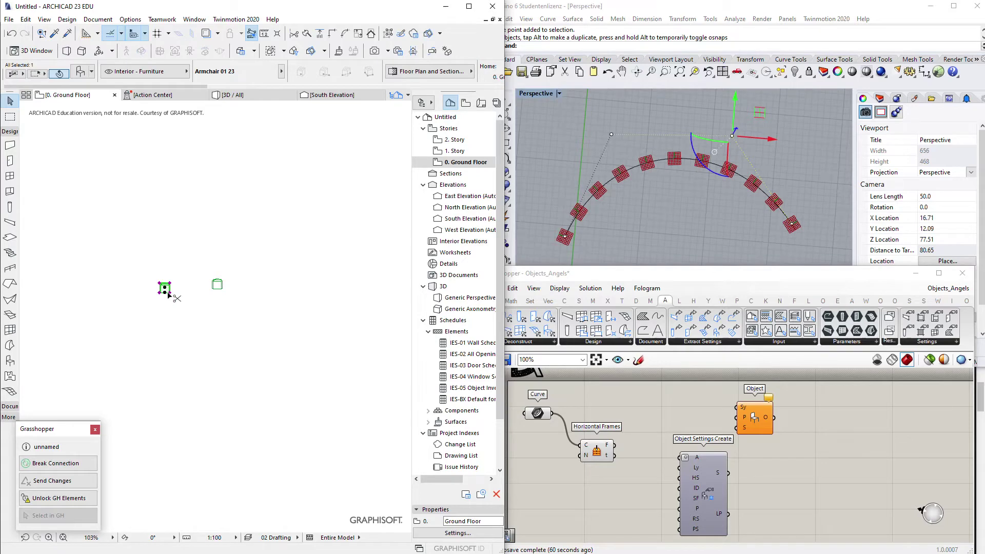
key("ctrl+r")
key("ctrl+e")
left_click(165, 288)
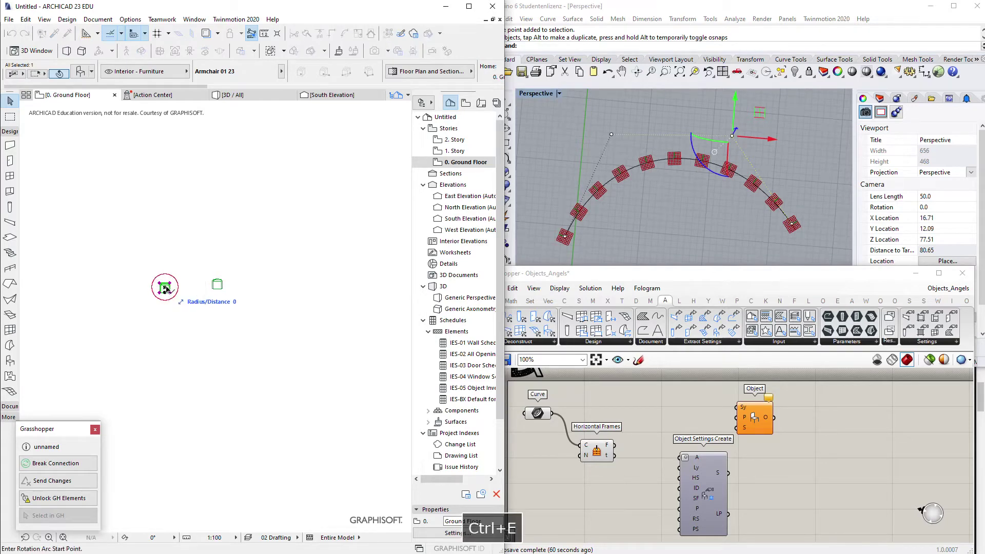
left_click(204, 286)
left_click(193, 340)
scroll(162, 285, "up", 1)
scroll(162, 287, "up", 4)
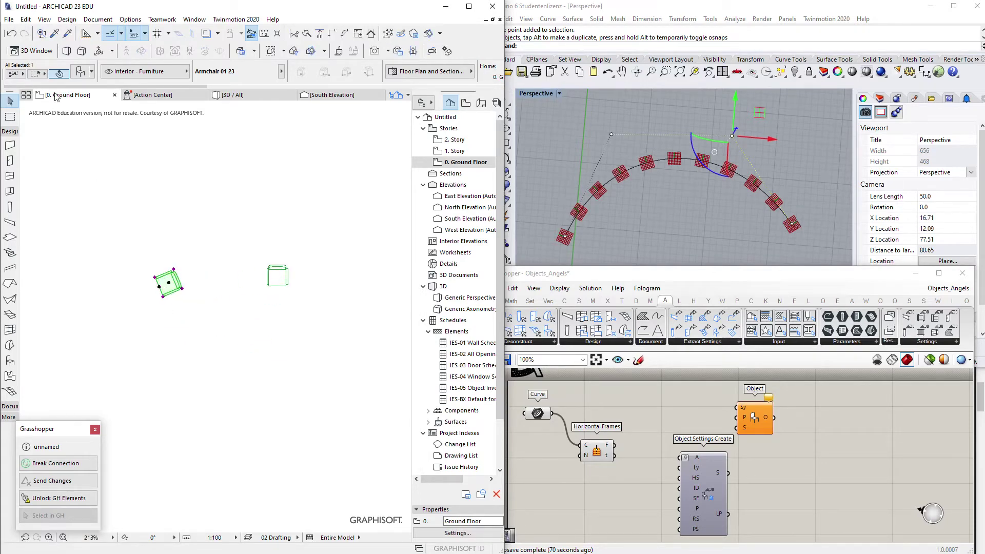
Set the selected armchair's rotation angle to 45° in its object settings
key("ctrl+t")
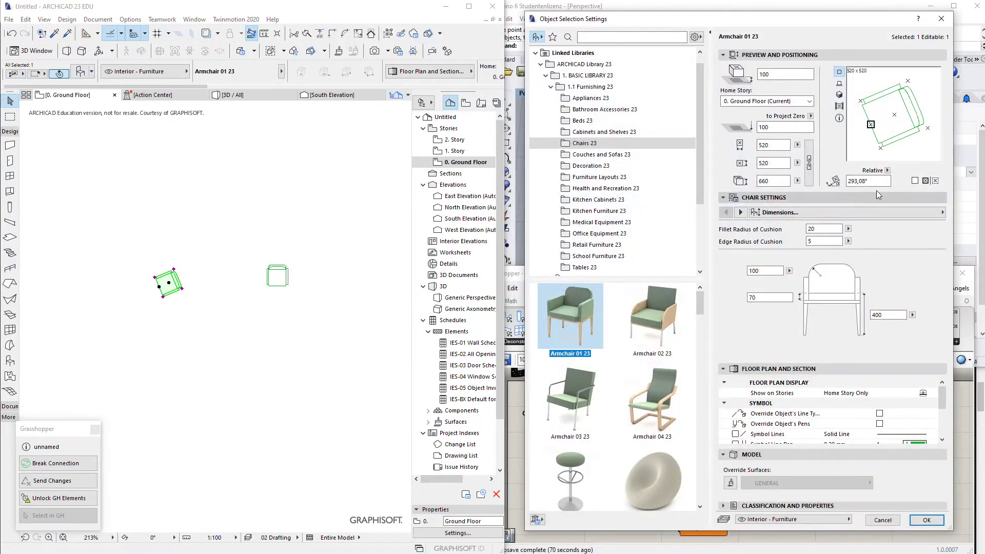
left_click(871, 181)
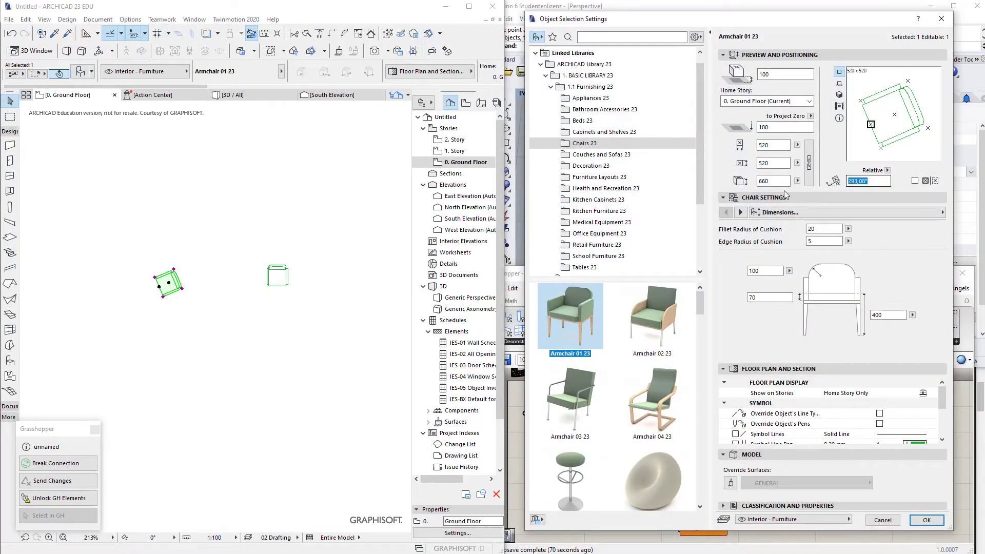
type("45")
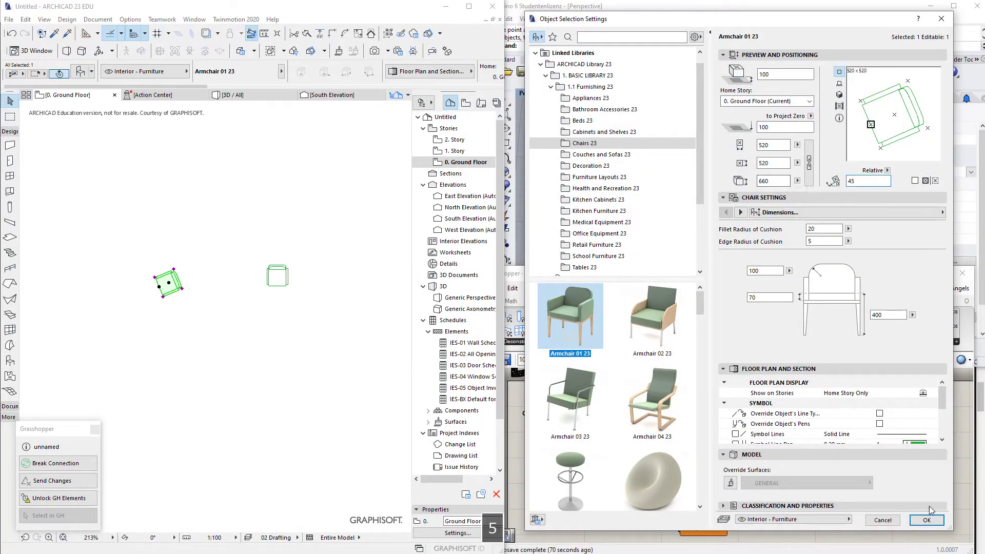
left_click(926, 519)
Delete both armchairs from the ground floor plan
left_click_drag(318, 220, 128, 320)
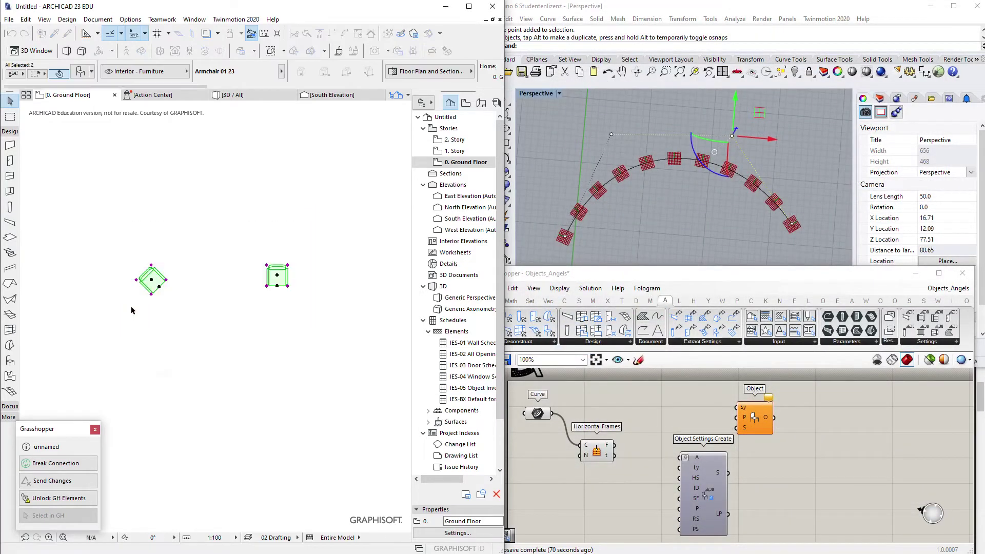
key("Delete")
scroll(249, 273, "down", 10)
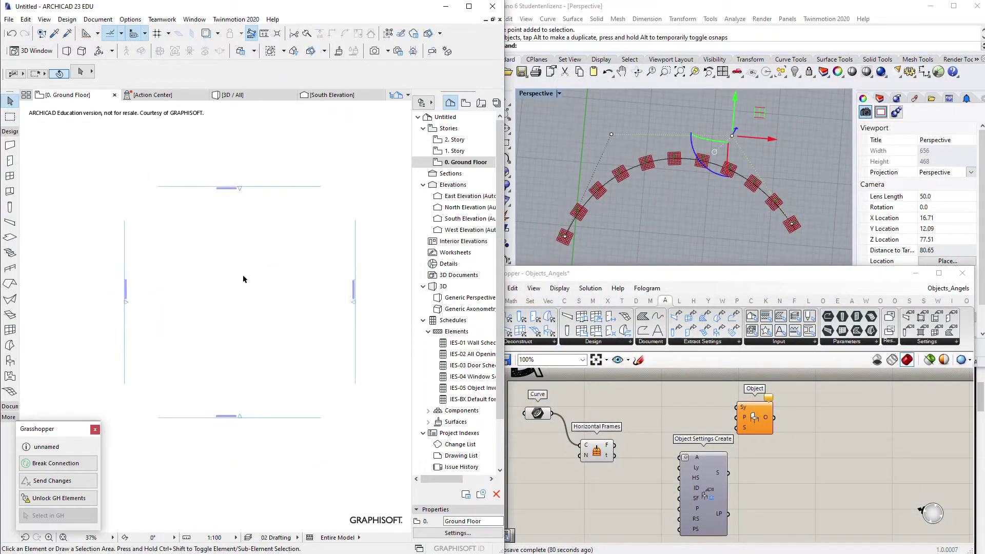
scroll(249, 274, "up", 1)
Connect the F output of Horizontal Frames to the Object component's anchor point input and inspect the placed objects on the ARCHICAD floor plan
left_click(665, 428)
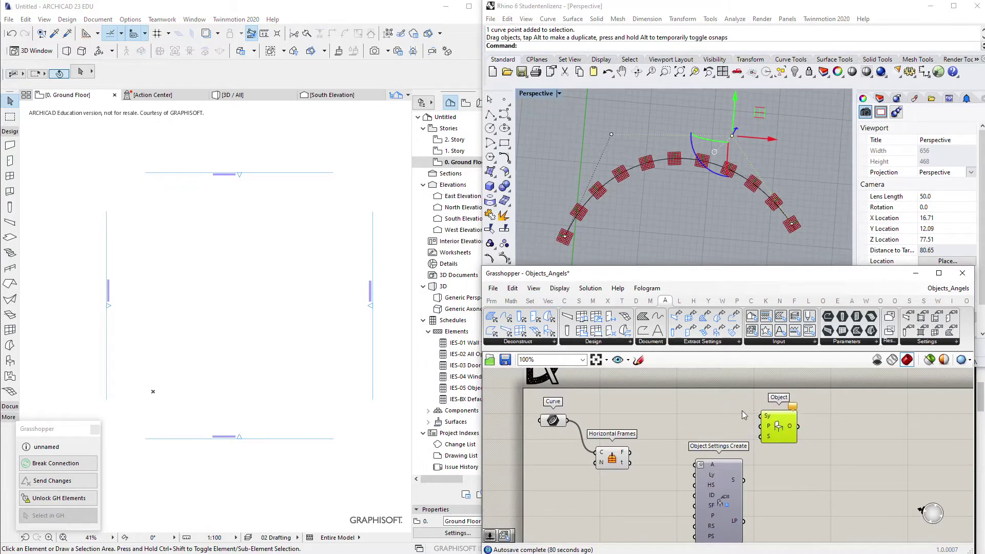
left_click(594, 450)
right_click_drag(620, 455, 587, 437)
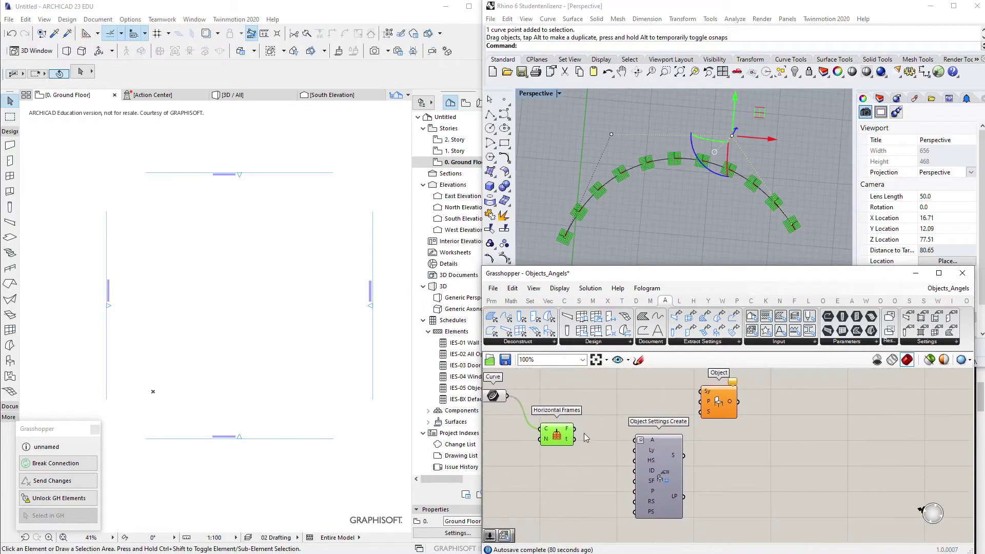
left_click_drag(577, 435, 695, 399)
left_click(649, 391)
left_click(668, 396)
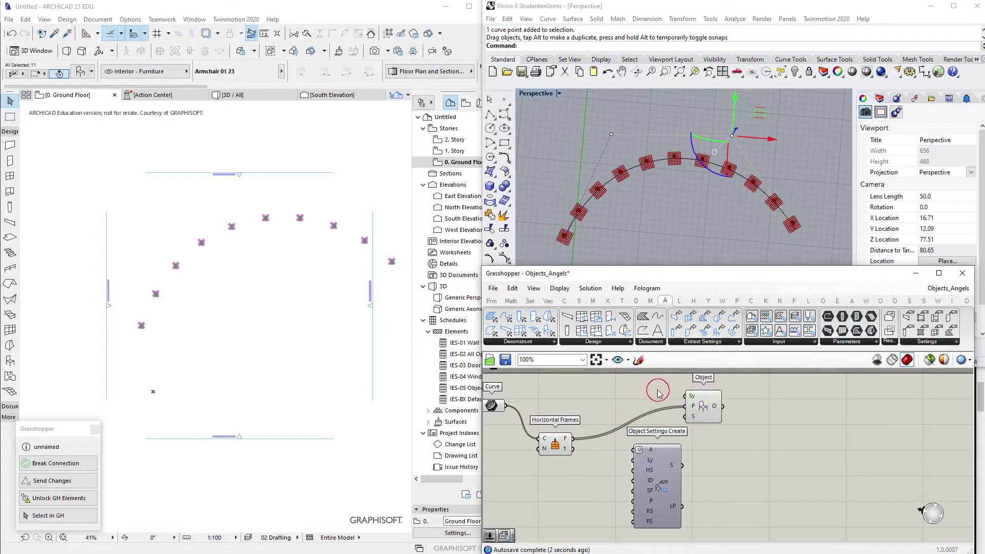
left_click_drag(673, 462, 696, 473)
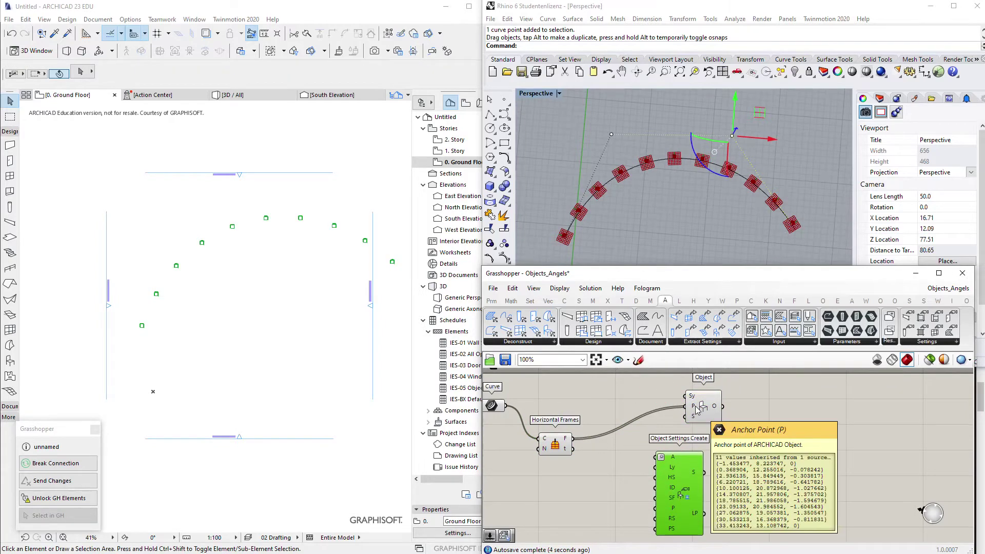
scroll(251, 206, "up", 3)
middle_click_drag(294, 292, 239, 231)
scroll(240, 232, "down", 2)
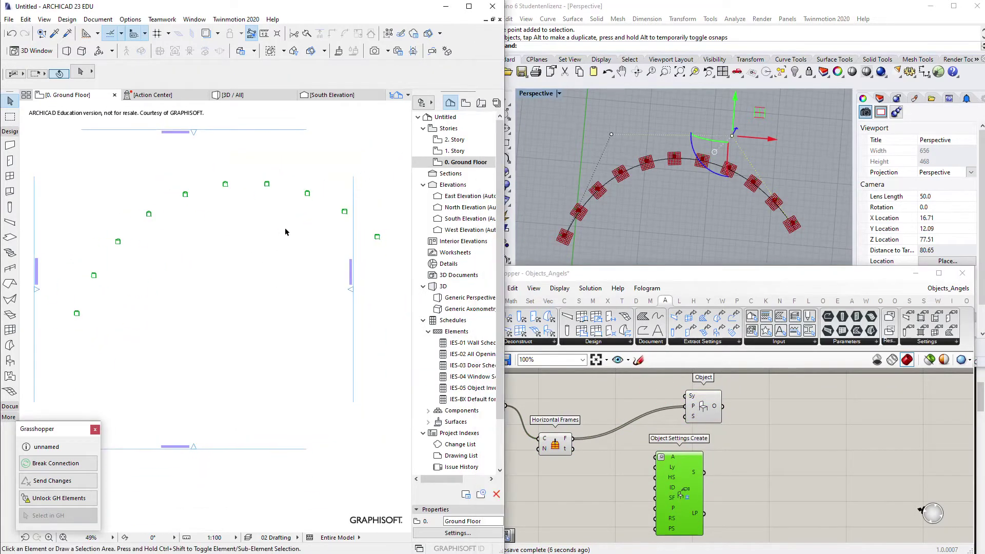
Spread out the Object, Horizontal Frames and Object Settings components on the canvas to make room between them
left_click(677, 407)
left_click_drag(703, 393, 712, 408)
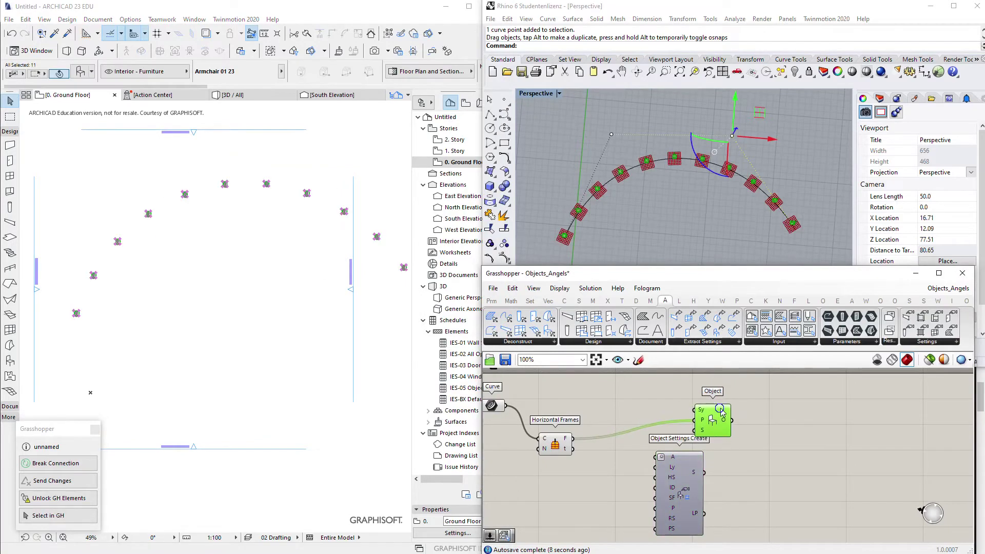
right_click_drag(713, 407, 745, 408)
left_click(259, 268)
left_click(554, 391)
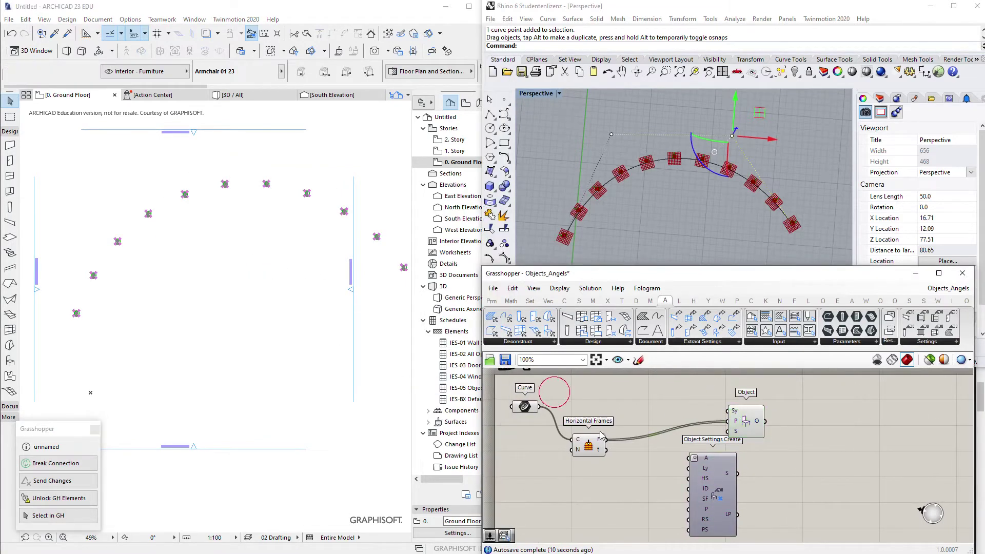
left_click_drag(586, 444, 590, 438)
left_click_drag(751, 427, 795, 427)
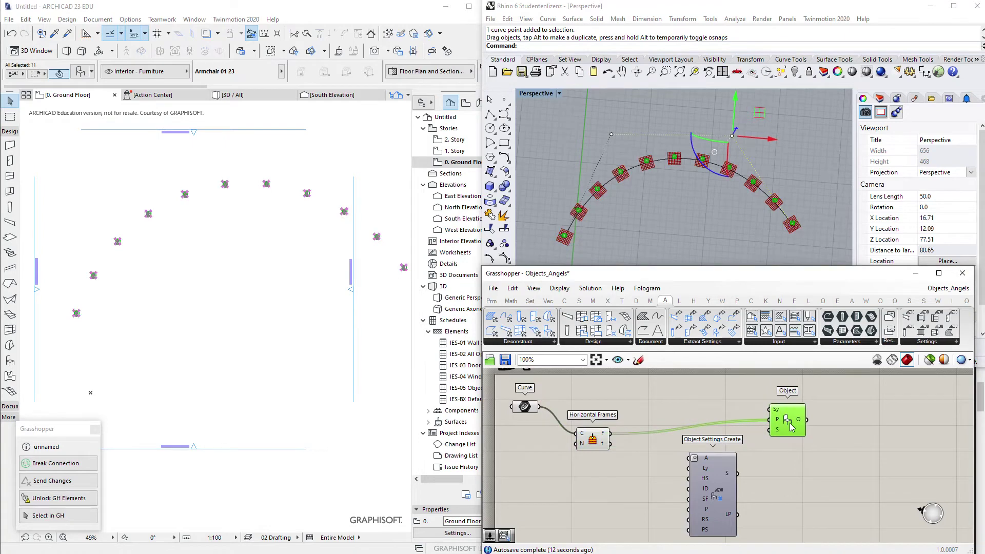
right_click_drag(652, 482, 670, 462)
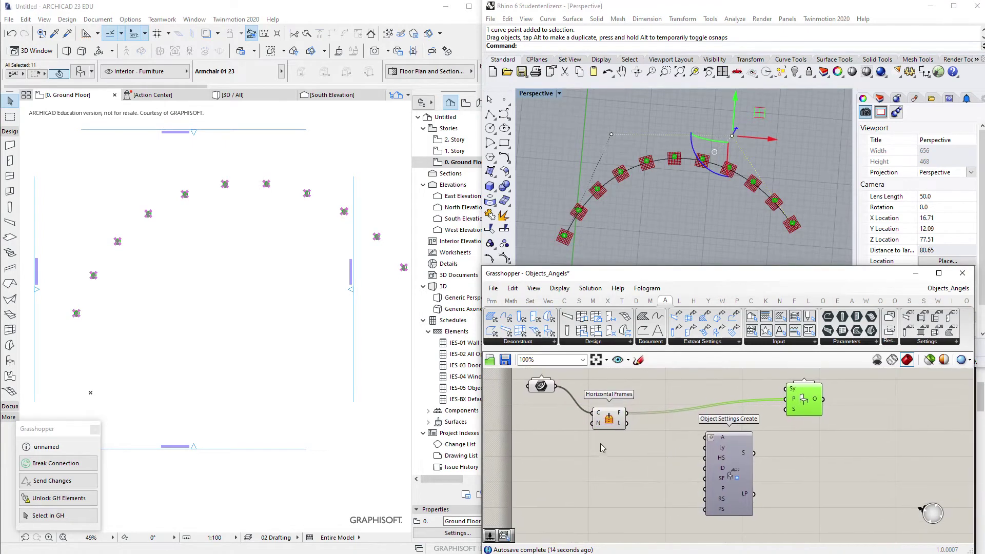
left_click_drag(608, 425, 638, 422)
right_click_drag(647, 441, 629, 440)
left_click_drag(711, 458, 724, 461)
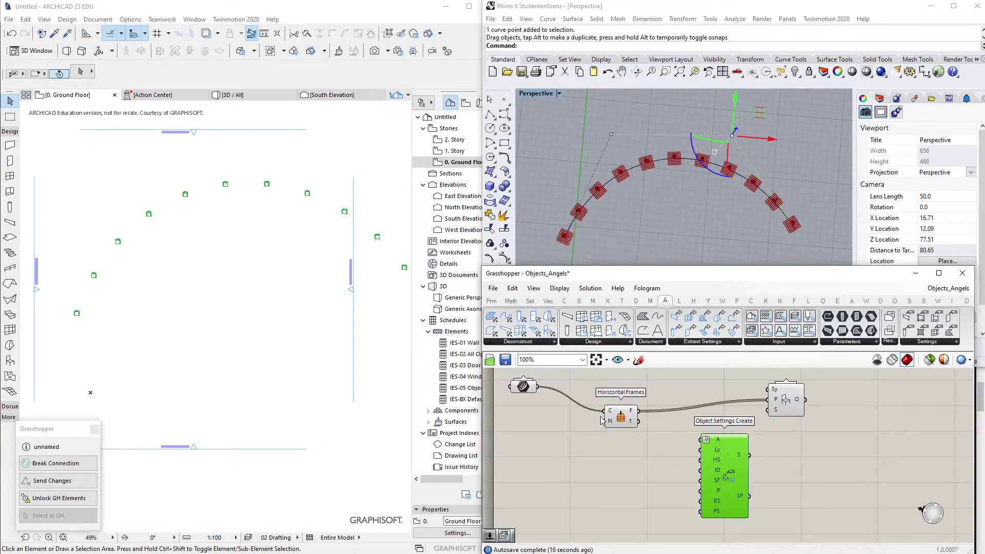
Add a number slider with the value 12 and connect it to the N input of Horizontal Frames
double_click(556, 422)
type("12")
key("Return")
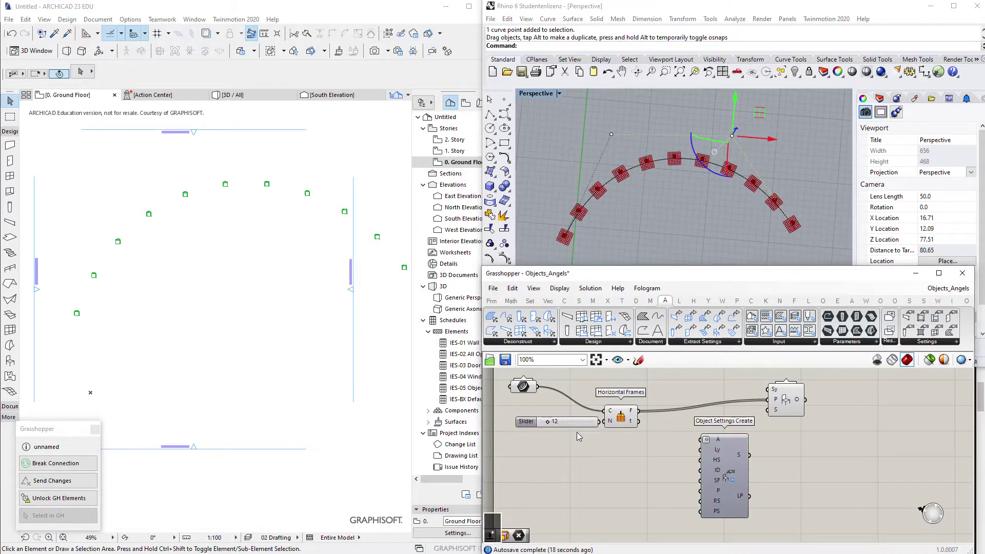
mouse_move(597, 423)
left_mouse_down()
mouse_move(587, 427)
mouse_move(606, 422)
left_mouse_up()
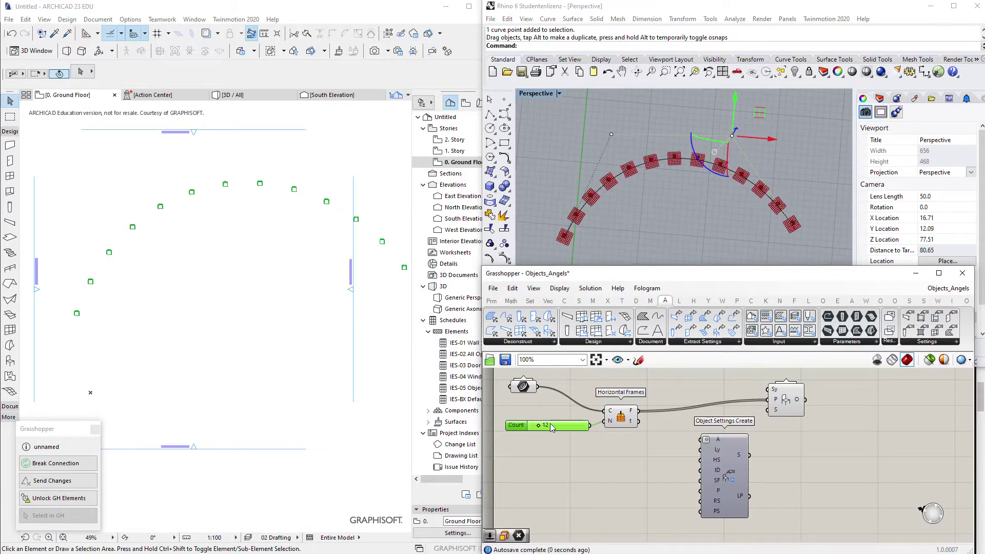
Align Horizontal Frames with the Object component so their wire runs straight, and shift the Object Settings component closer to Object
right_click_drag(768, 457, 723, 456)
scroll(724, 449, "down", 2)
left_click_drag(739, 412, 760, 415)
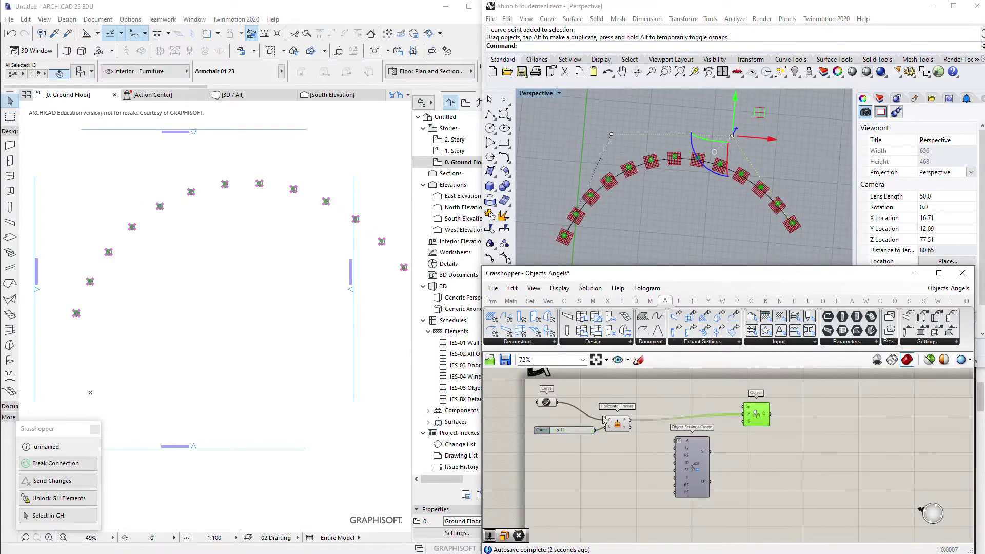
left_click_drag(620, 425, 624, 419)
left_click_drag(754, 415, 767, 414)
left_click_drag(694, 450, 722, 447)
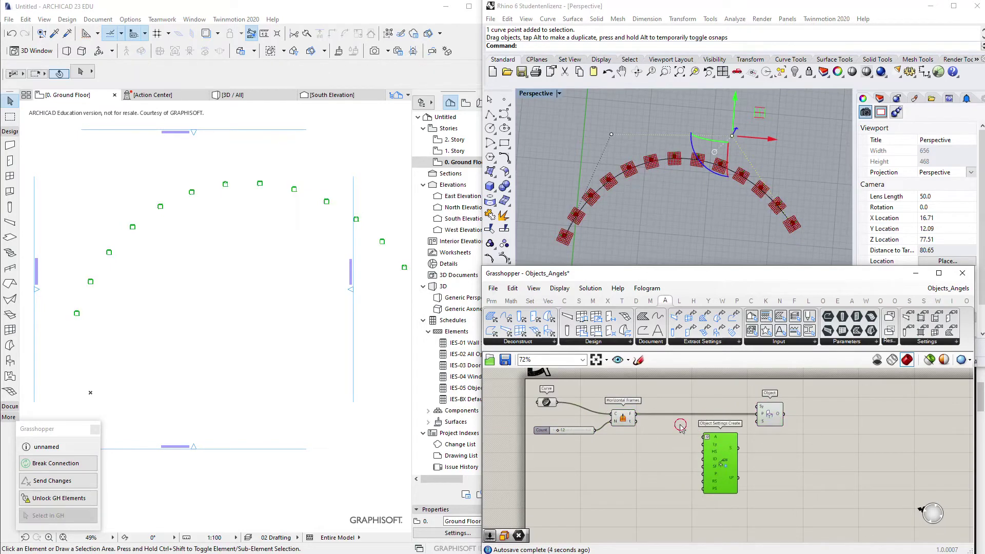
scroll(641, 442, "up", 5)
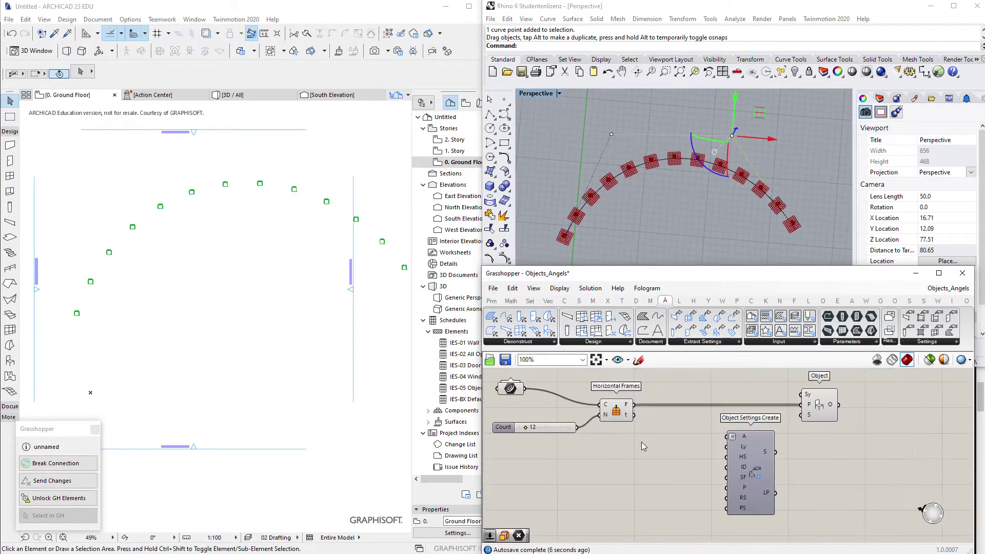
Add a Plane parameter fed by the F output of Horizontal Frames and examine its planes in the Rhino viewport
double_click(601, 451)
type("f")
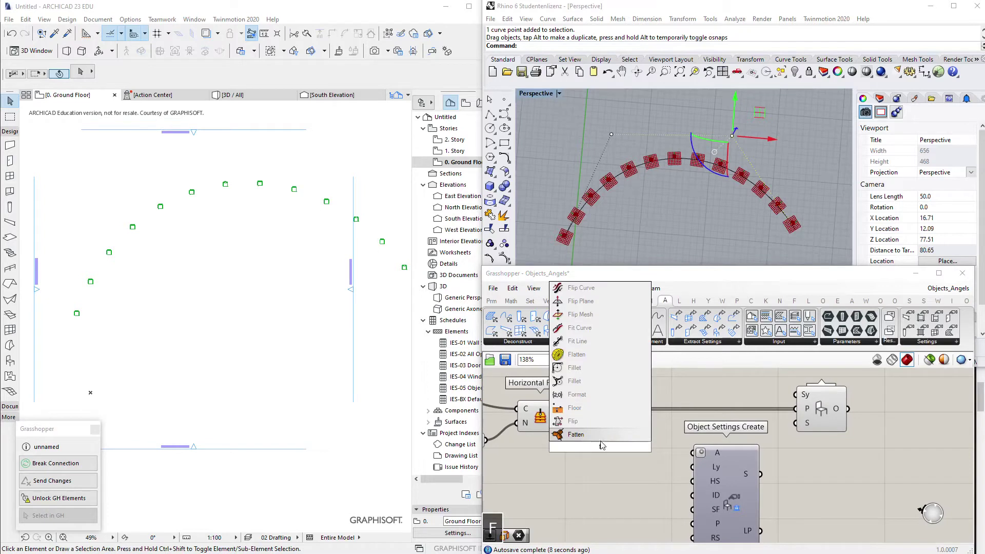
type("ram")
left_click_drag(608, 447, 555, 450)
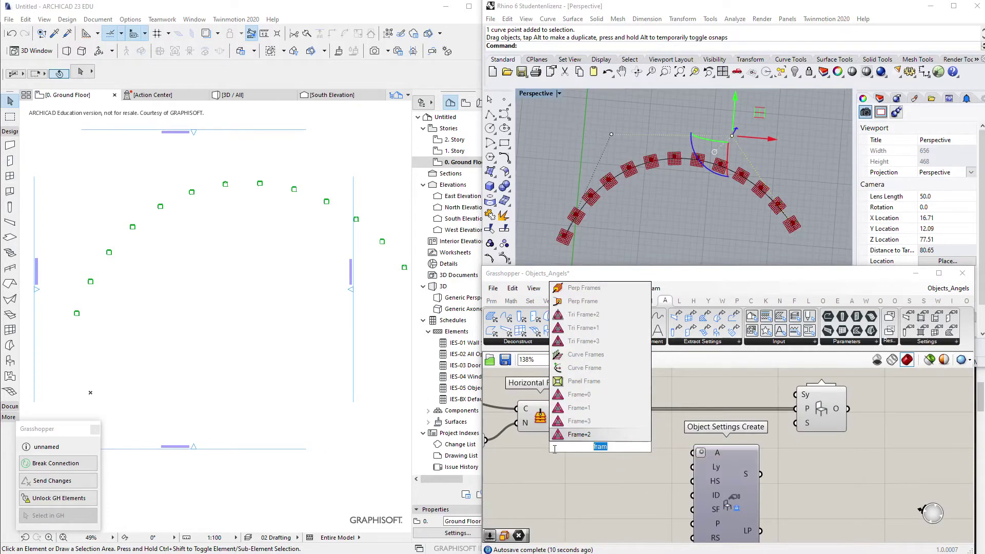
type("plane")
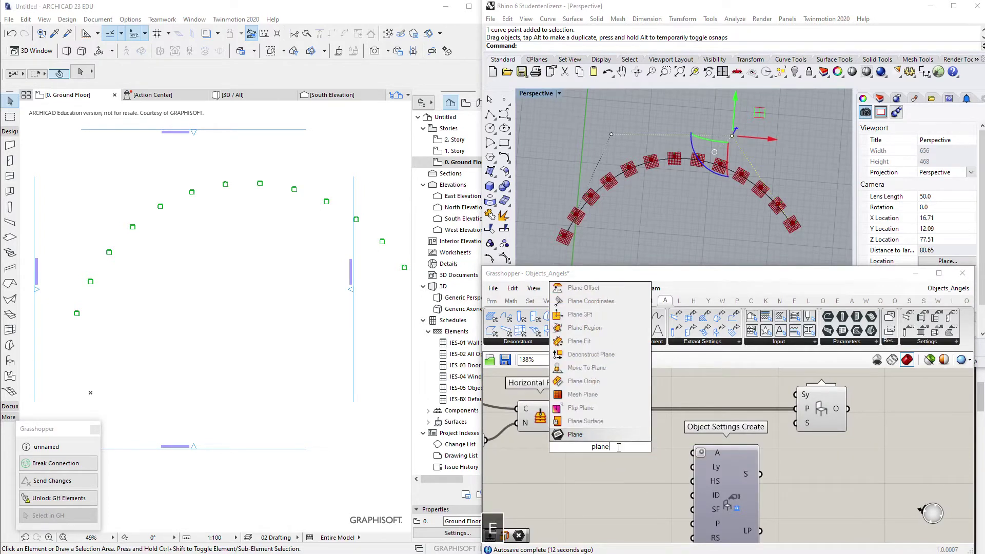
left_click(578, 435)
left_click_drag(578, 432, 582, 446)
left_click_drag(595, 444, 608, 450)
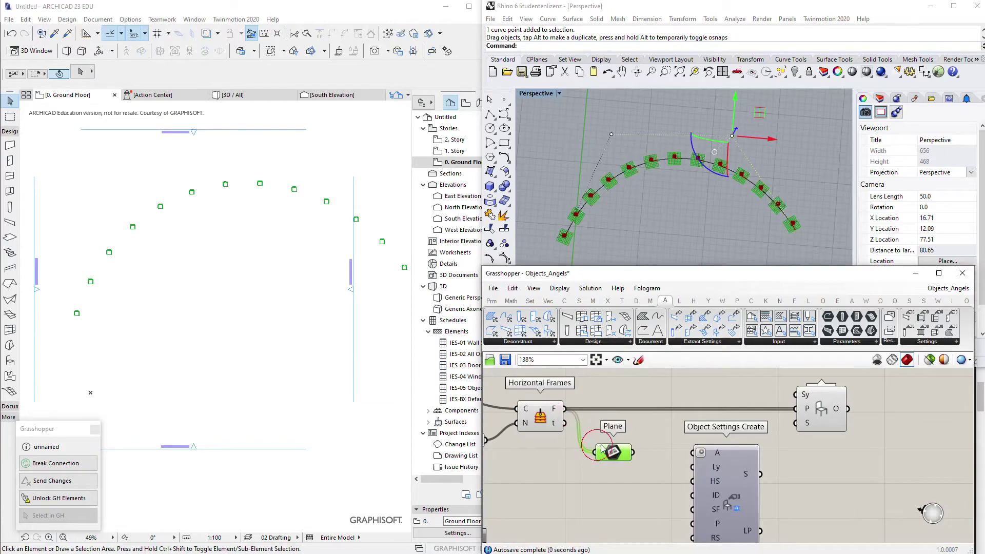
mouse_move(615, 458)
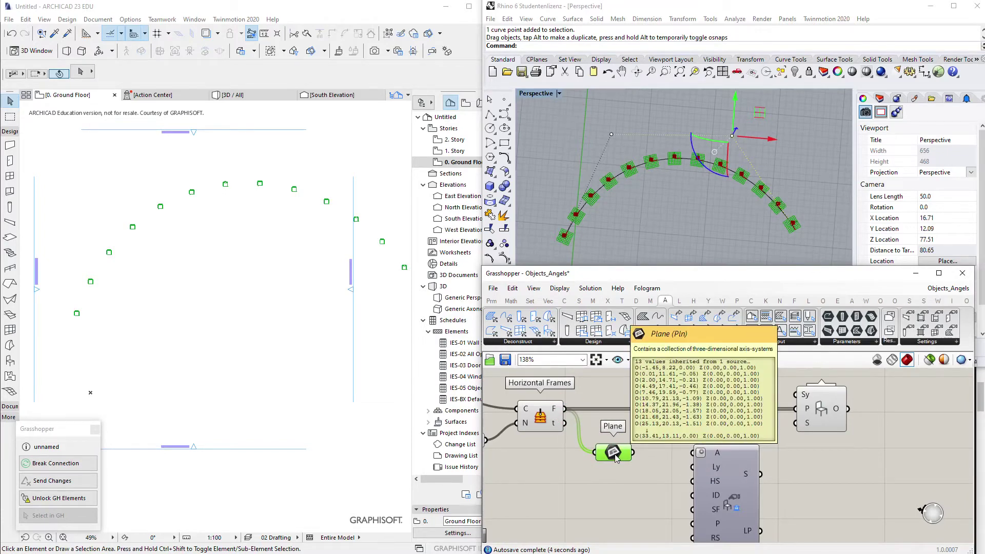
scroll(591, 233, "up", 5)
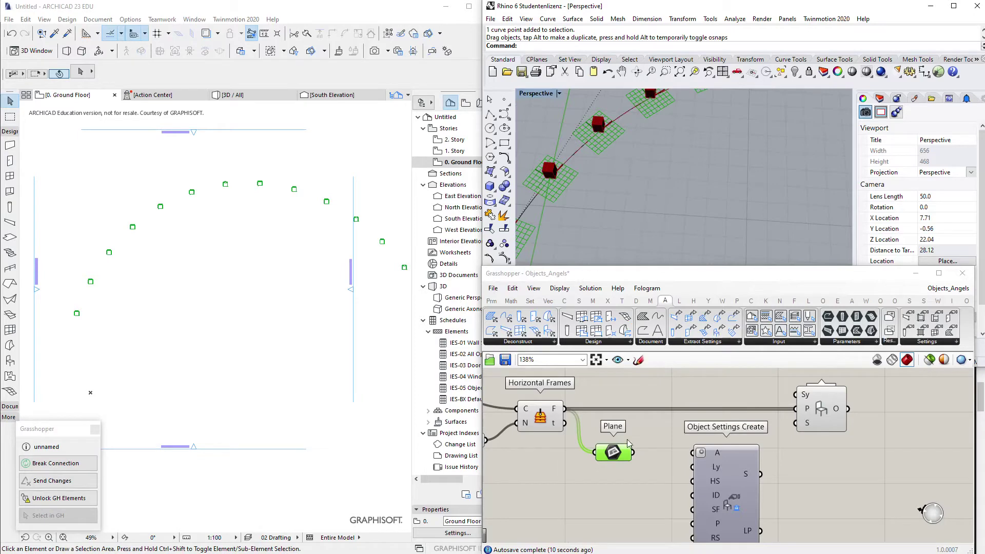
Add a Deconstruct Plane component between the Plane parameter and Object Settings, connect the Plane parameter to it and check its axis outputs
scroll(666, 464, "down", 2)
right_click_drag(666, 463, 614, 420)
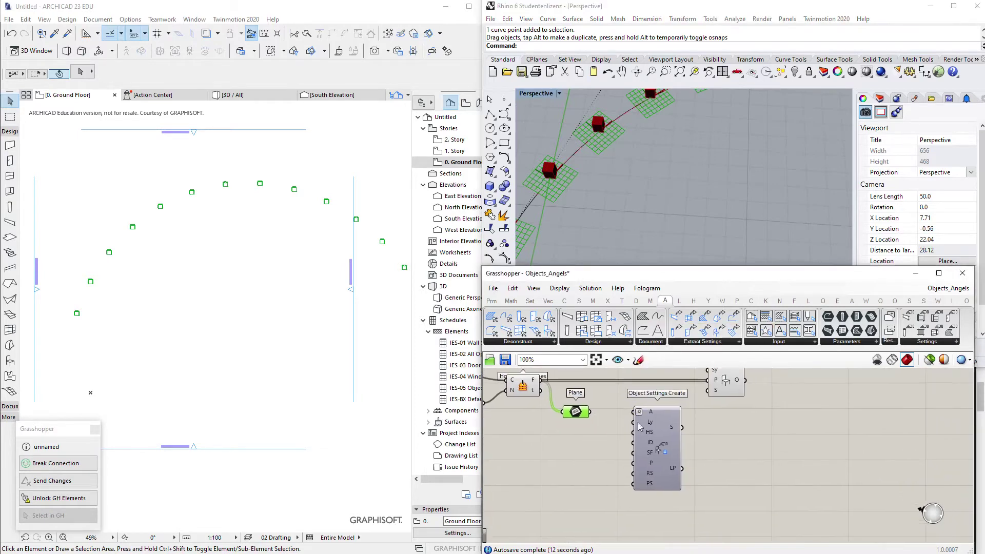
left_click_drag(652, 437, 660, 443)
right_click_drag(722, 393, 674, 405)
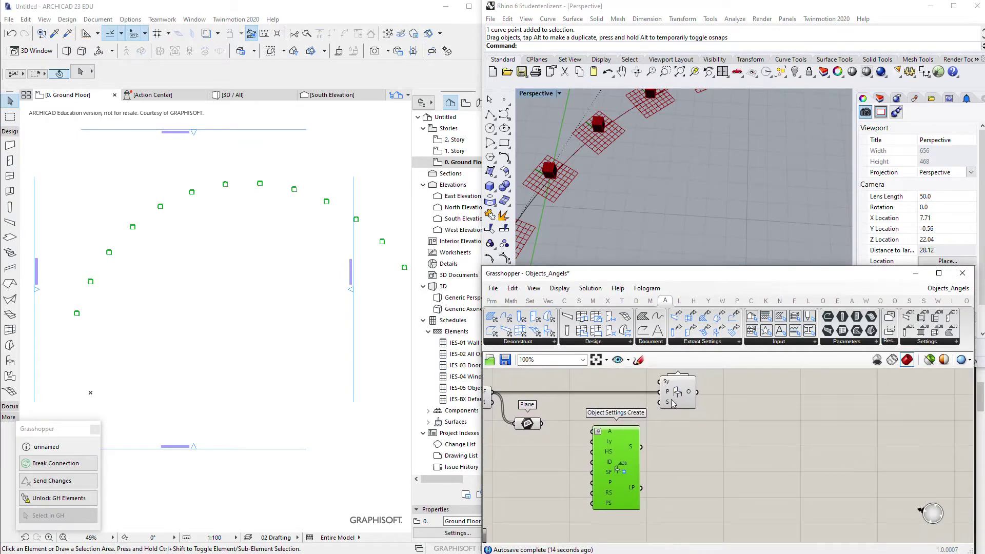
left_click(554, 304)
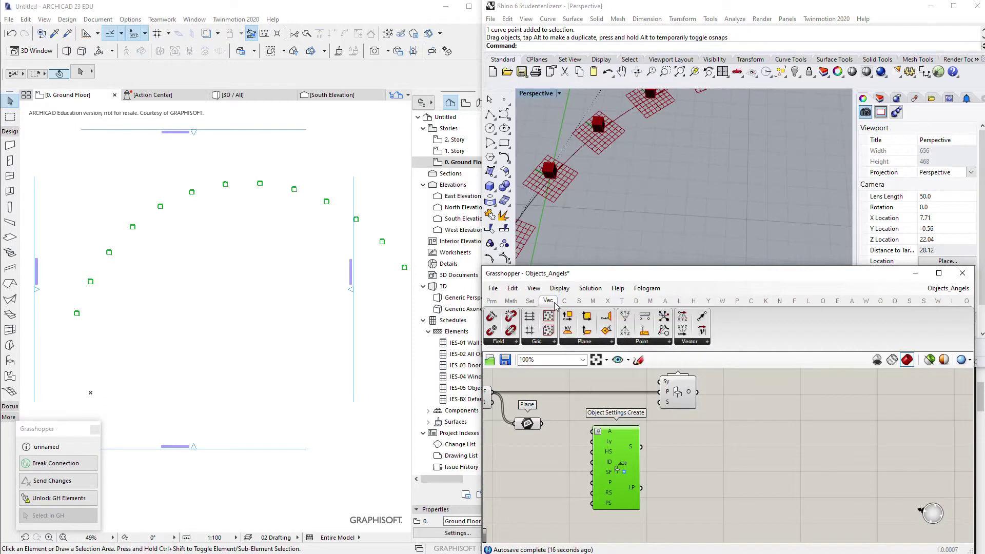
left_click(578, 342)
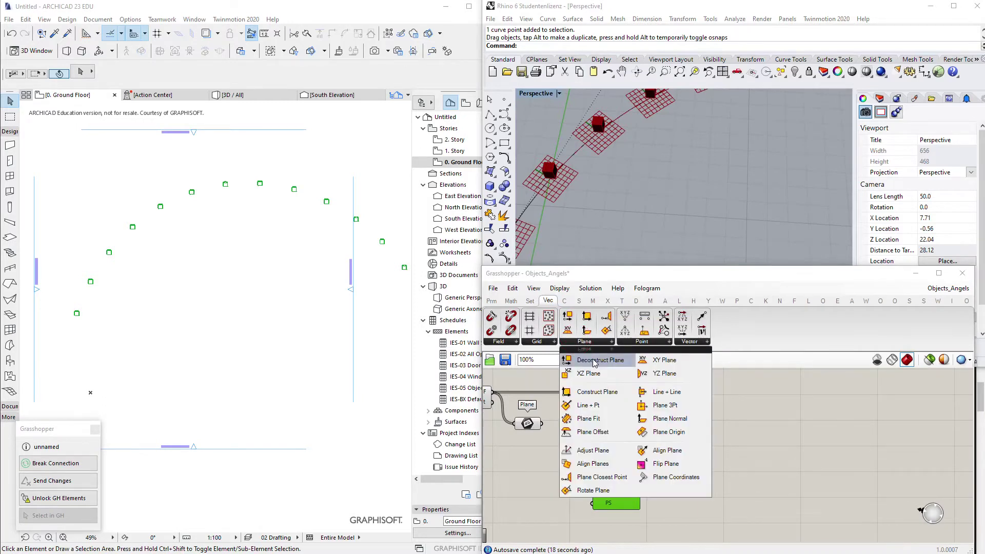
left_click_drag(590, 362, 575, 443)
mouse_move(593, 421)
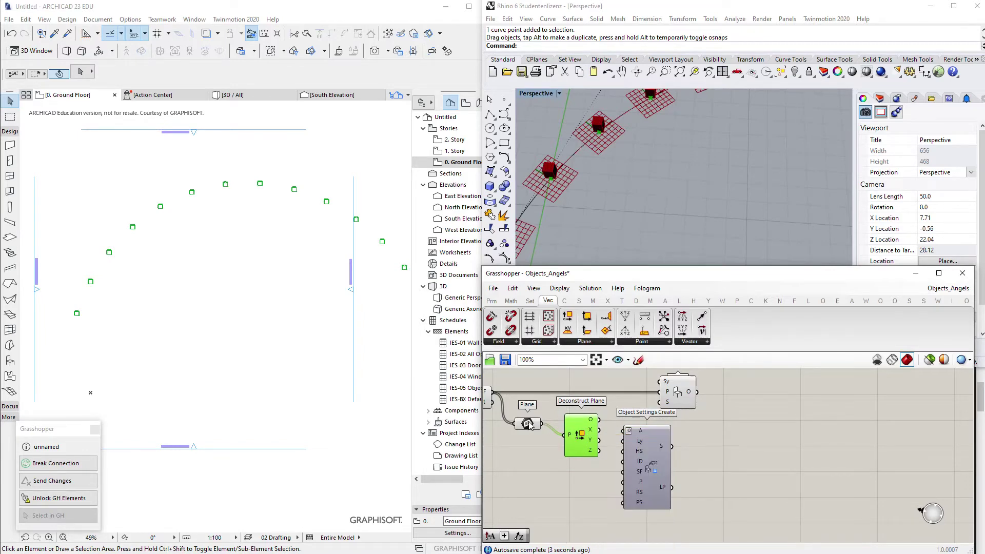
mouse_move(530, 425)
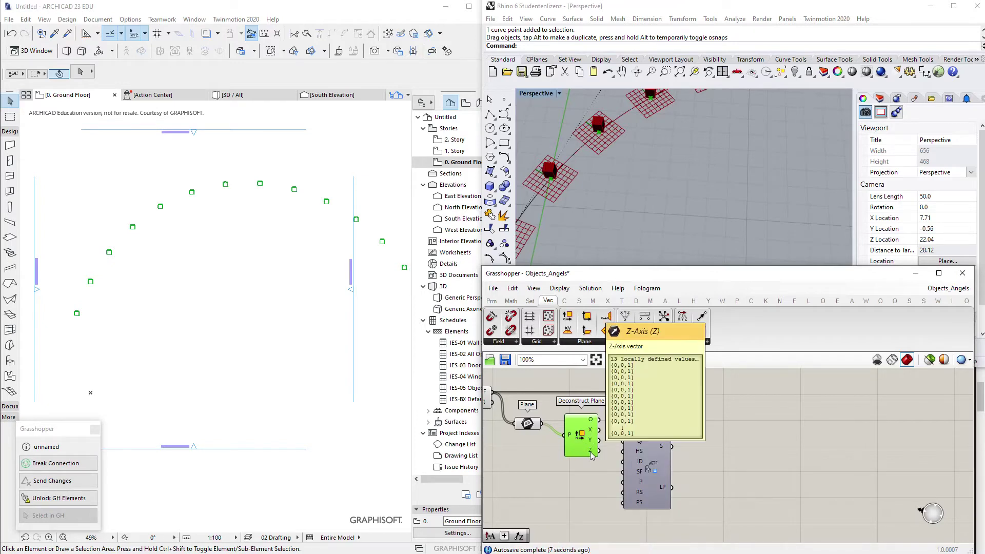
Highlight the Object component's geometry and examine the first object's orientation against its frame up close in the Rhino viewport
left_click_drag(686, 401, 701, 396)
scroll(701, 167, "down", 8)
right_click_drag(682, 178, 665, 224)
scroll(665, 224, "up", 2)
scroll(621, 177, "up", 2)
scroll(621, 180, "up", 6)
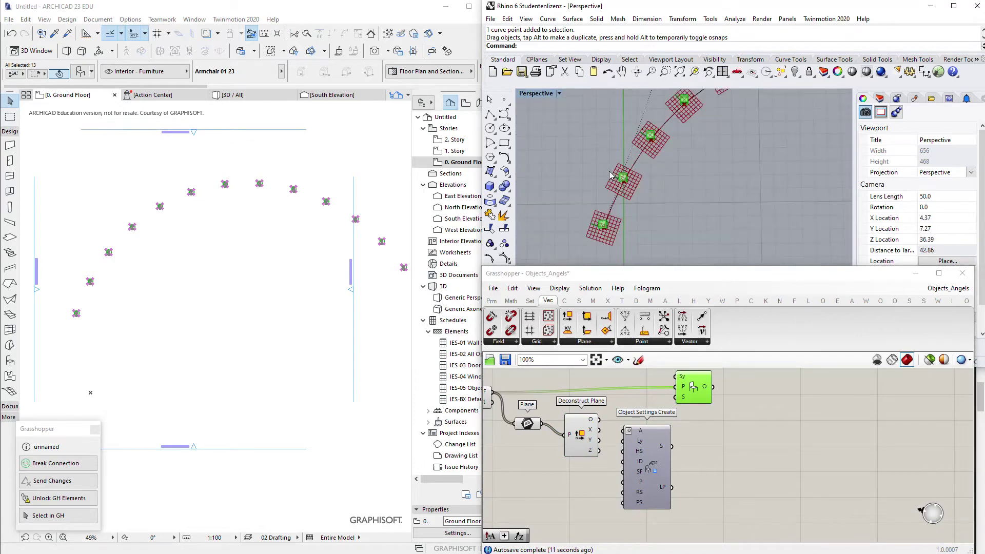
scroll(611, 163, "up", 5)
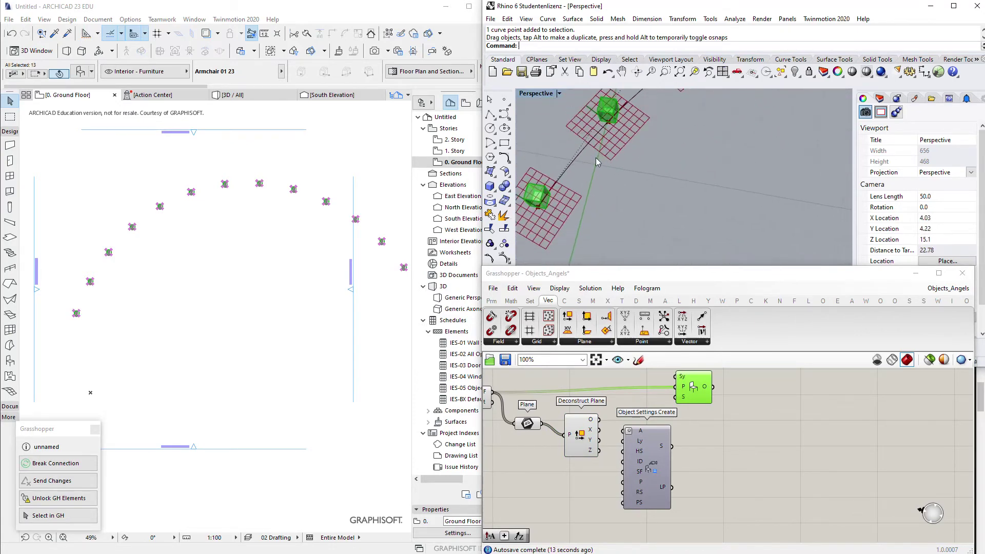
right_click_drag(539, 122, 607, 176)
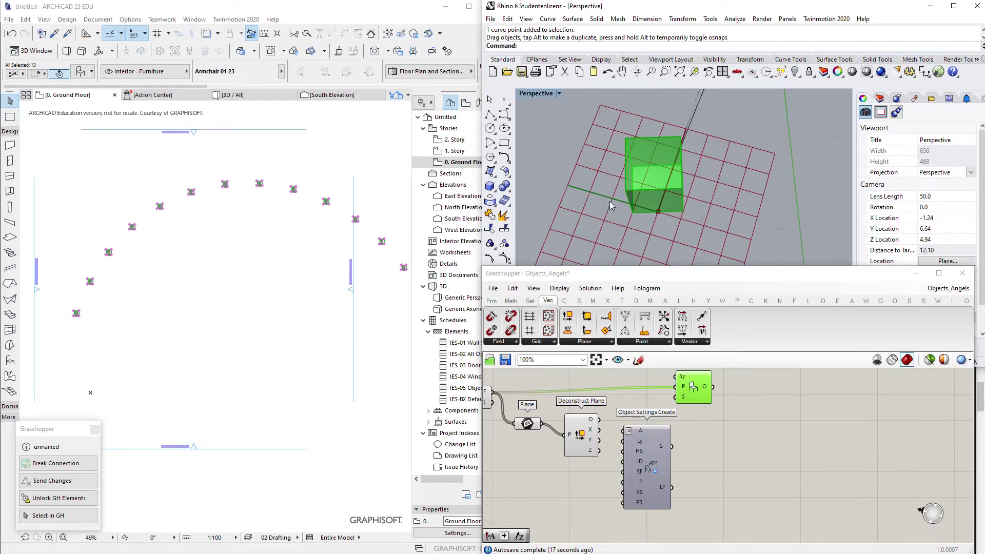
Examine how the objects and their horizontal frames are oriented along the curve in the Rhino viewport
right_click_drag(685, 135, 617, 147)
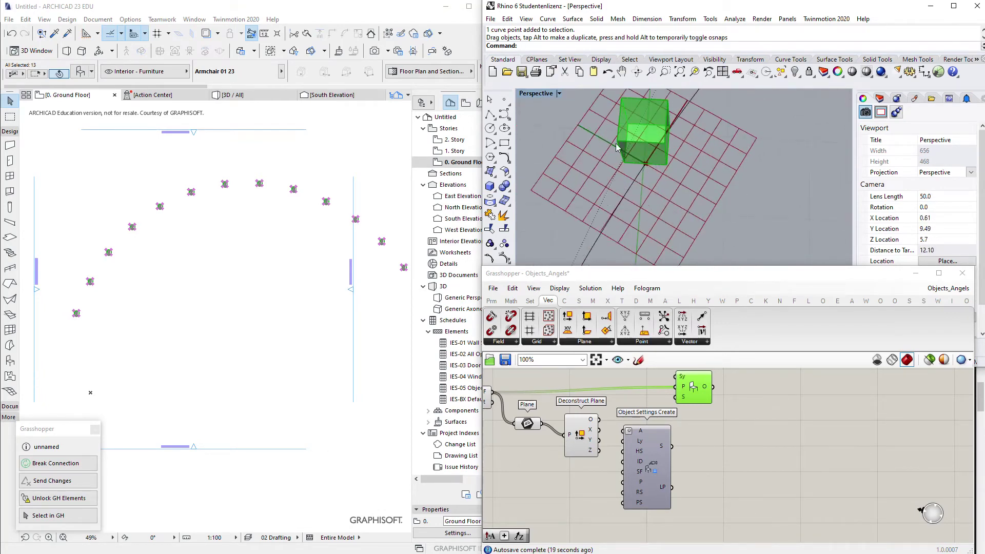
scroll(632, 184, "down", 11)
scroll(665, 119, "up", 7)
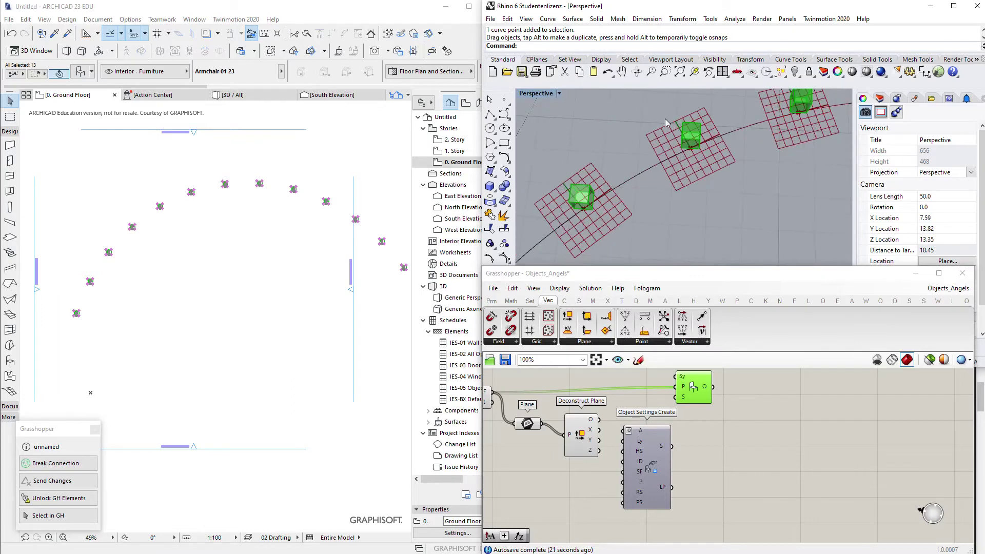
scroll(747, 143, "down", 10)
right_click_drag(706, 198, 682, 199)
scroll(682, 199, "down", 2)
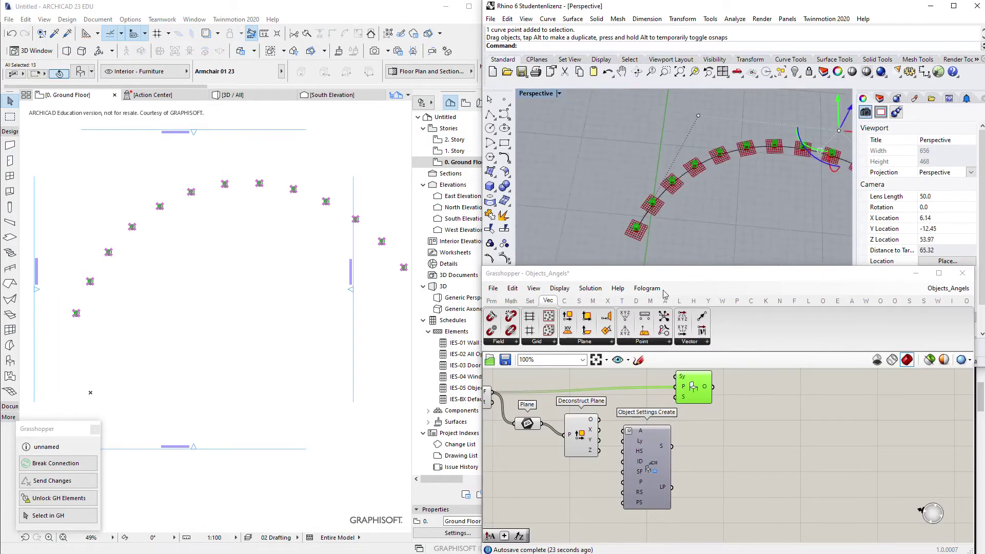
scroll(628, 231, "up", 4)
scroll(636, 220, "up", 3)
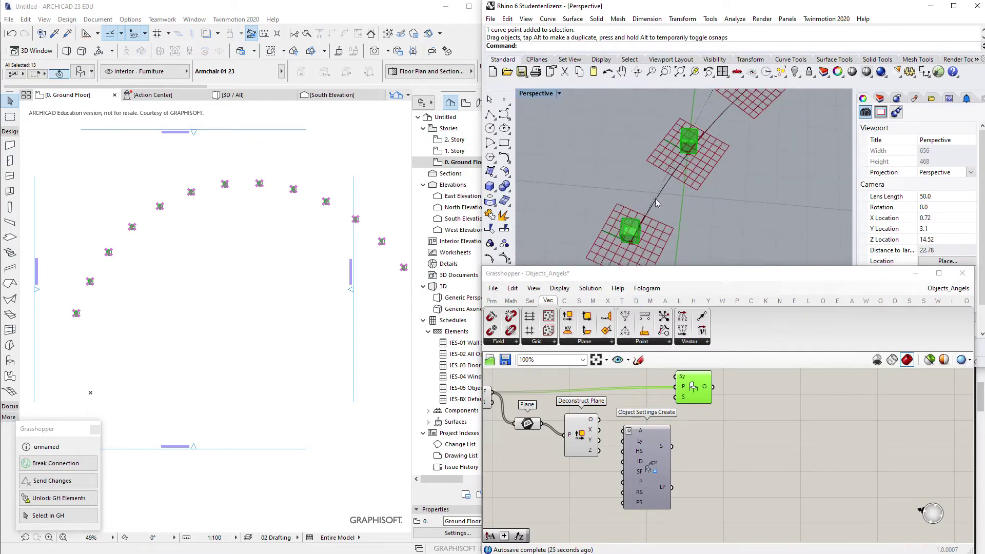
scroll(617, 205, "down", 8)
right_click_drag(618, 206, 625, 207)
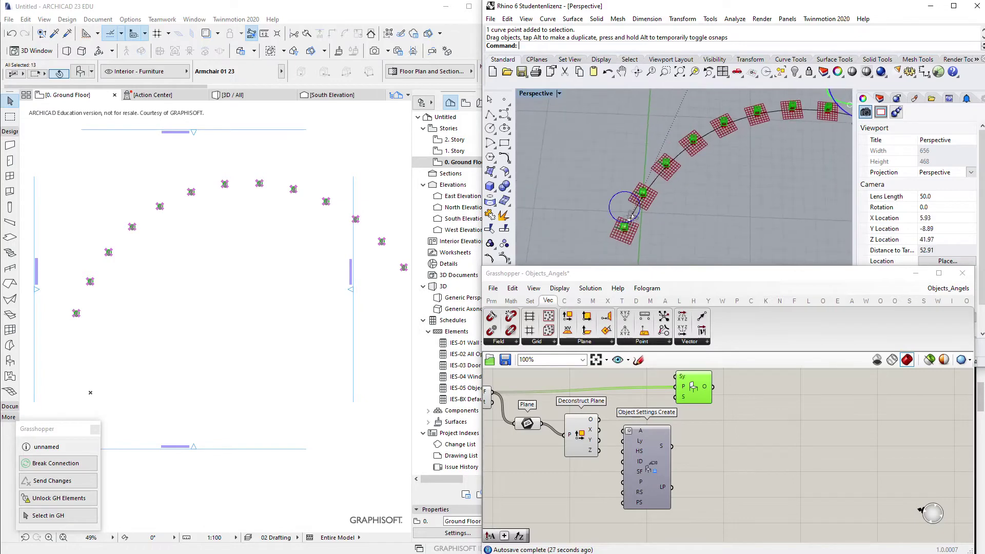
Clear the Object component's highlight and compare the first objects and frames with the world axes in the Rhino viewport
right_click_drag(661, 443, 616, 428)
left_click_drag(606, 435, 629, 443)
scroll(638, 236, "up", 5)
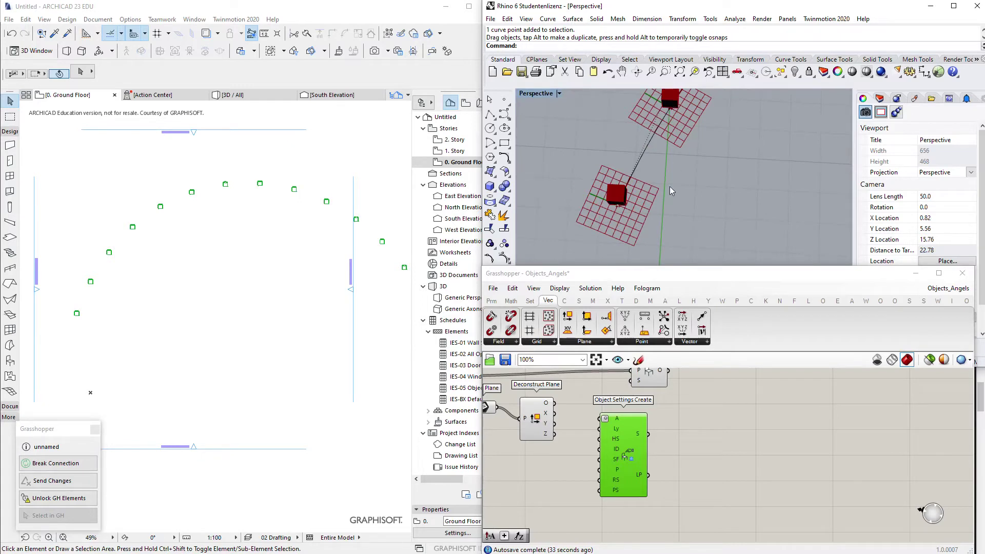
scroll(664, 218, "down", 10)
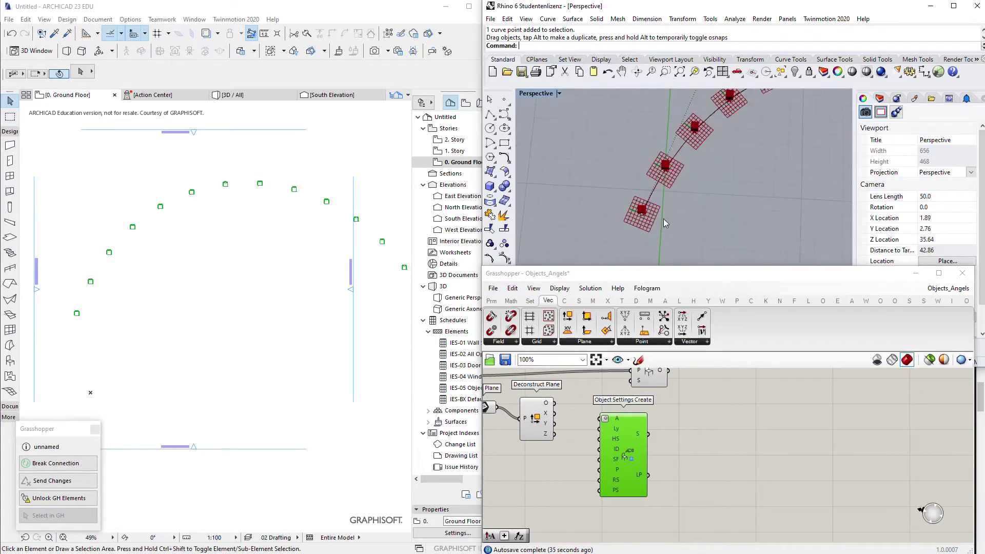
scroll(663, 244, "up", 6)
scroll(667, 214, "down", 7)
right_click_drag(668, 214, 669, 196)
scroll(669, 195, "up", 2)
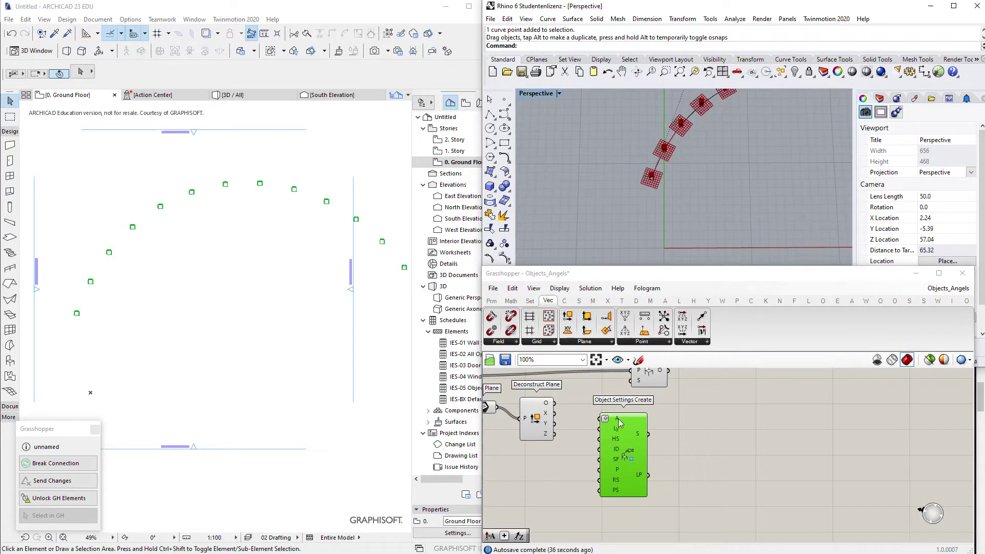
Add a vector Angle component between Deconstruct Plane and Object Settings Create, and connect Deconstruct Plane's Y output to its A input
left_click_drag(620, 449, 650, 450)
left_click_drag(543, 433, 545, 446)
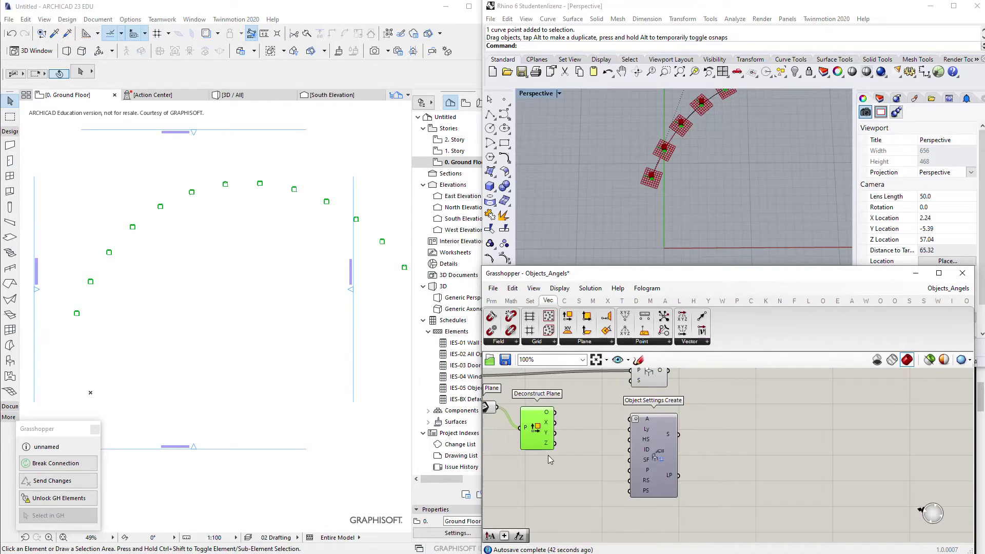
left_click(666, 247)
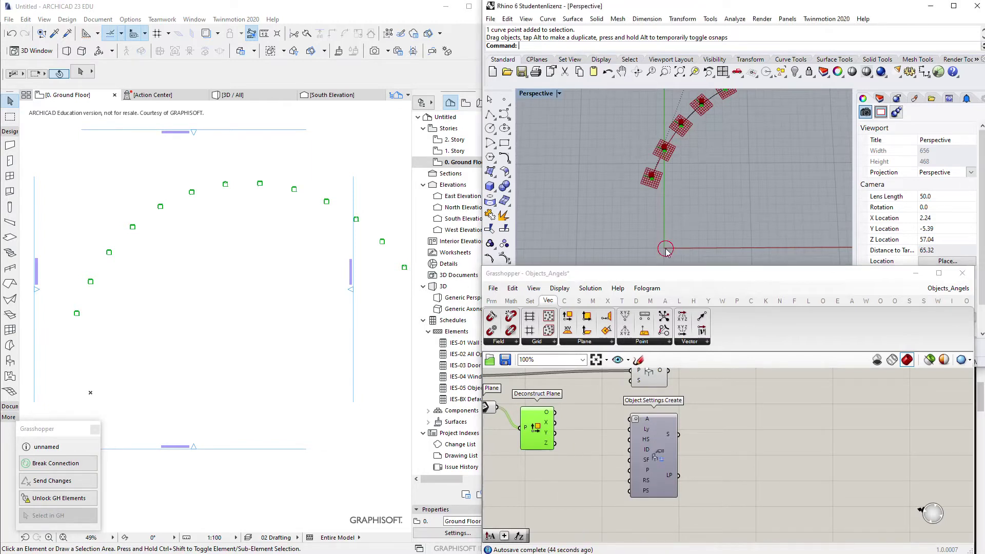
left_click(687, 343)
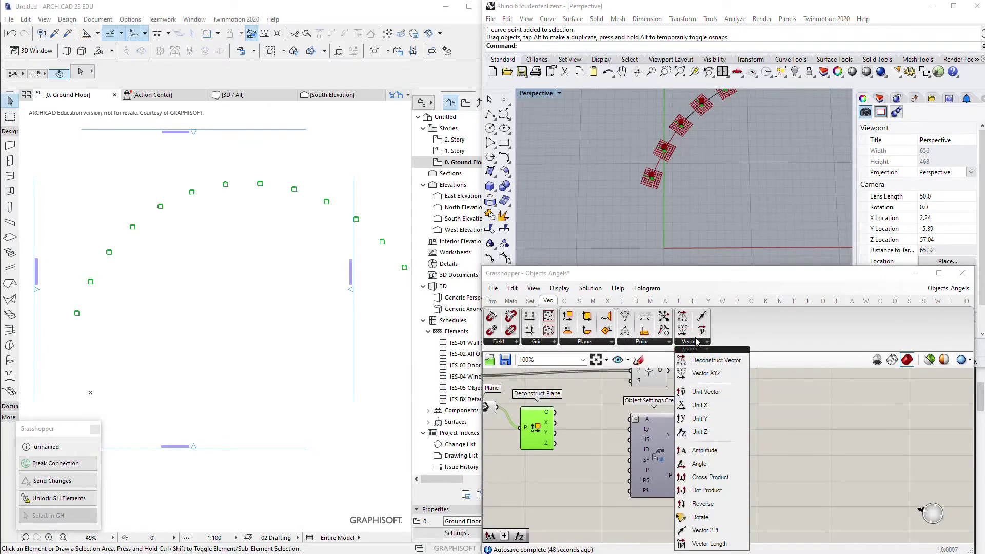
left_click(697, 463)
left_click(595, 465)
left_click_drag(641, 462, 670, 462)
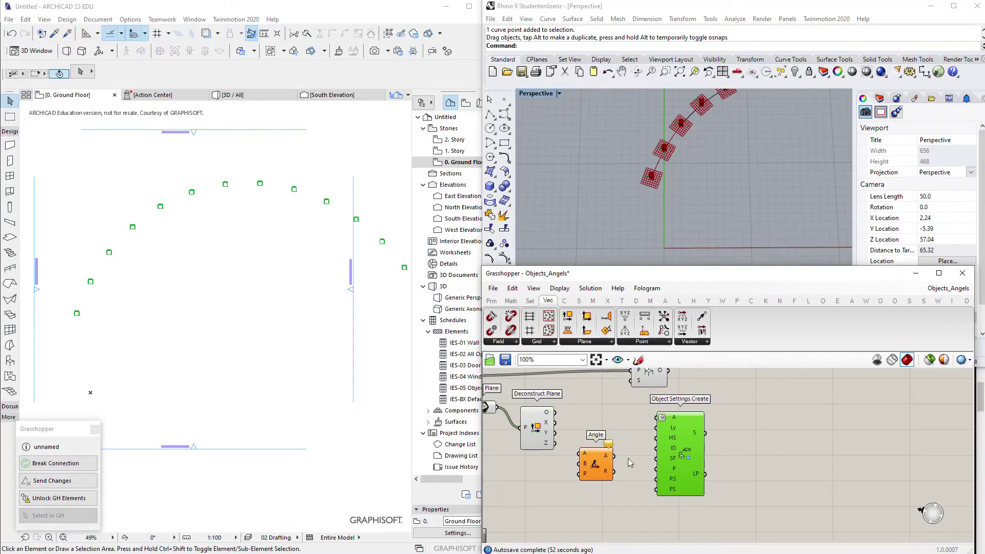
left_click_drag(555, 433, 580, 454)
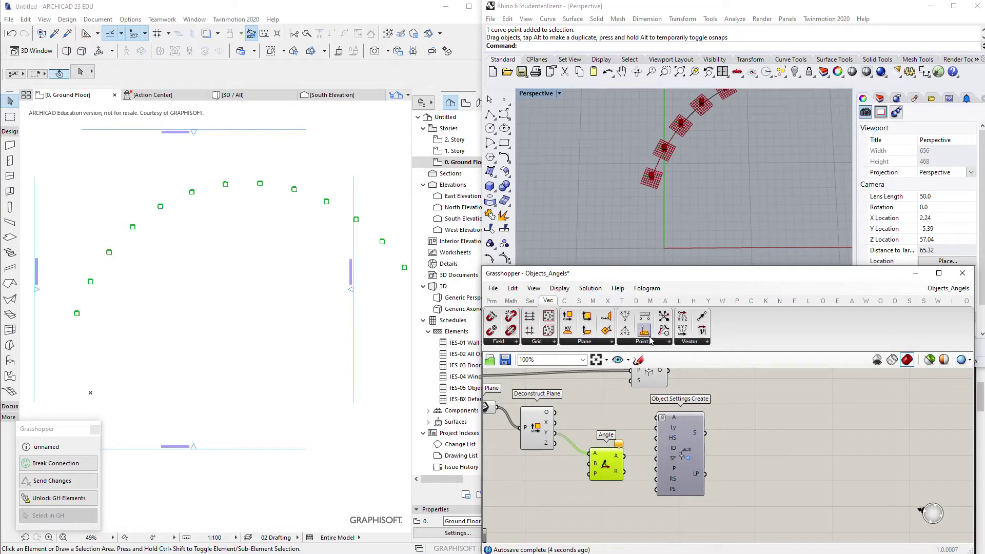
left_click(689, 341)
left_click(584, 341)
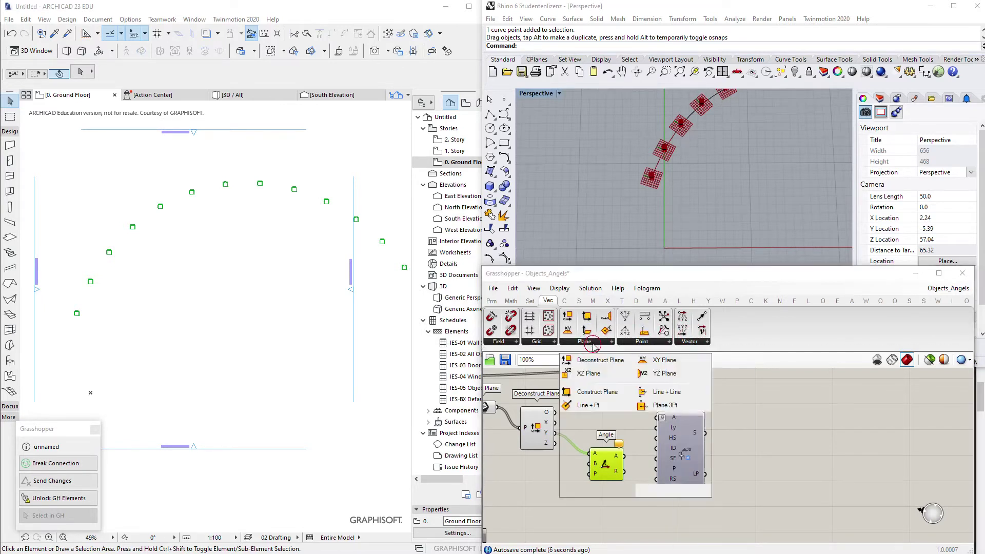
left_click(642, 341)
left_click(530, 301)
double_click(538, 467)
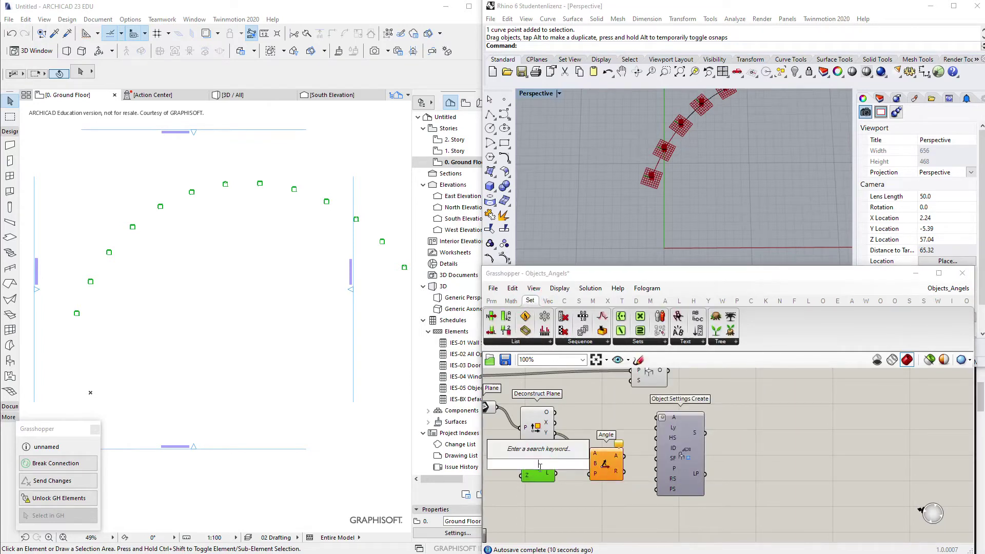
left_click(540, 474)
key("Delete")
Add a Unit Y component below Deconstruct Plane, connect it to Angle's B input, and shift Object Settings Create away to make room
double_click(545, 467)
type("y")
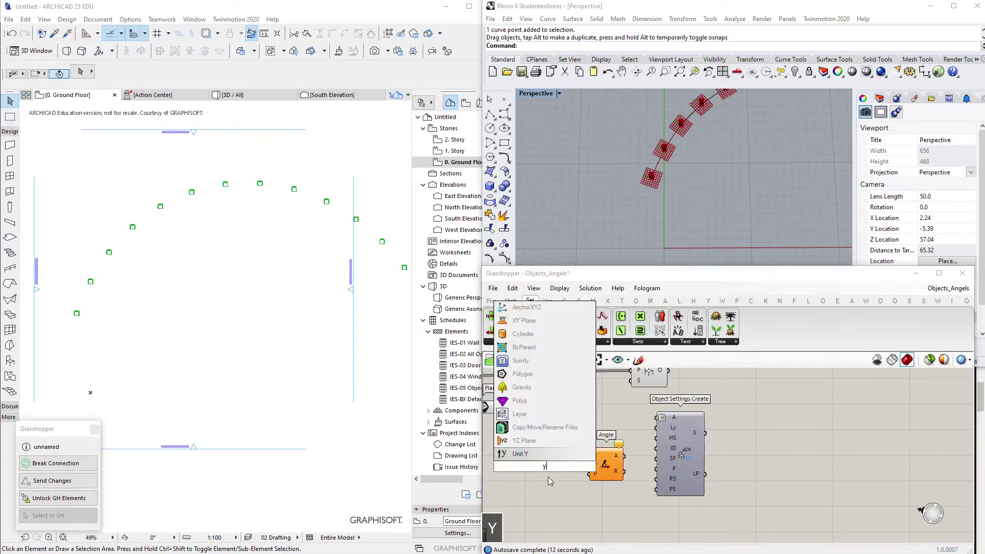
left_click(533, 456)
left_click(546, 467, "ctrl+alt")
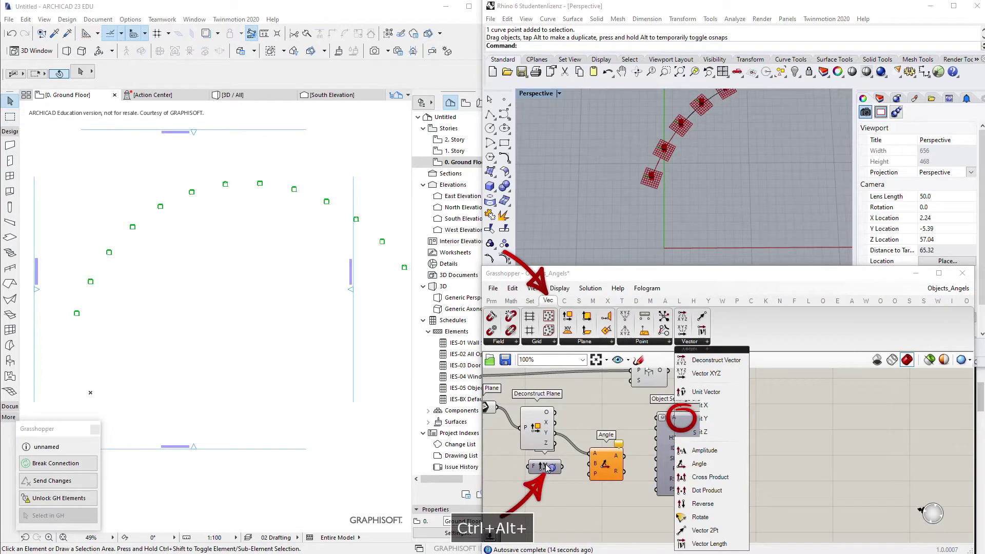
left_click(690, 342)
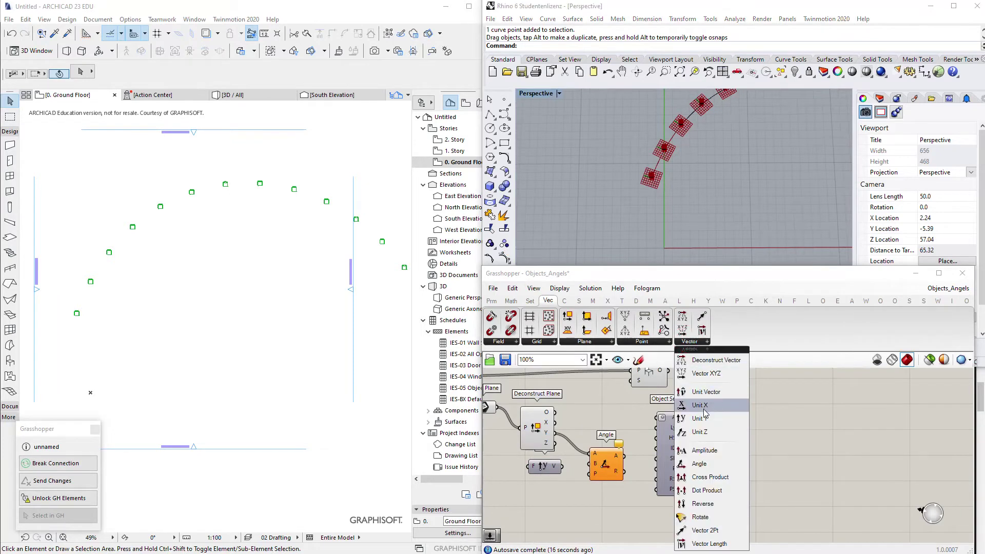
left_click(573, 477)
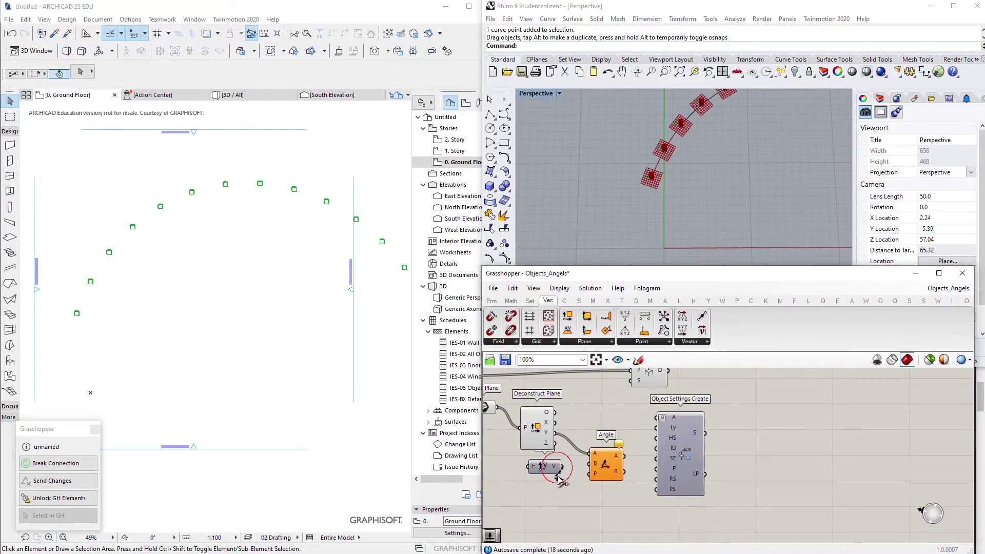
left_click_drag(536, 468, 533, 476)
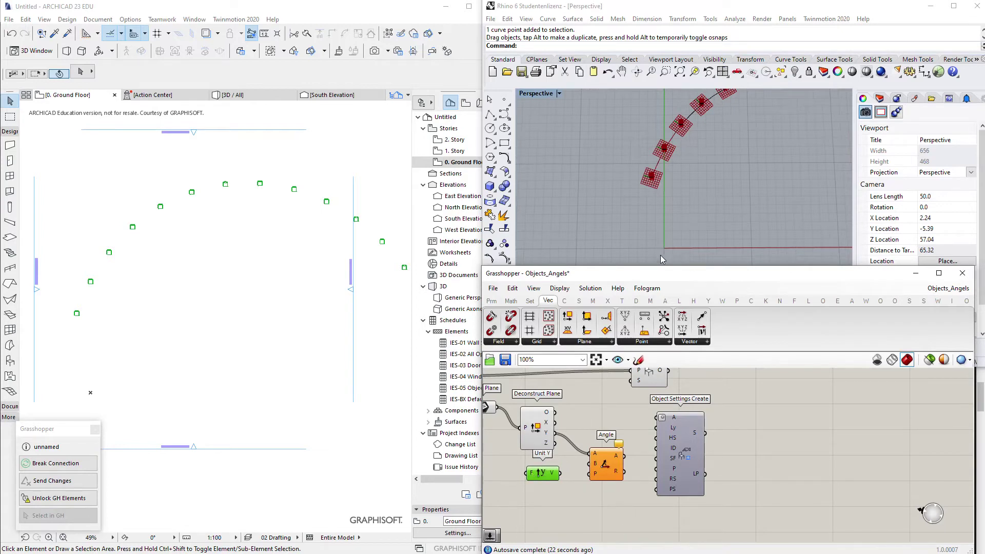
left_click_drag(563, 470, 620, 468)
left_click_drag(679, 452, 704, 453)
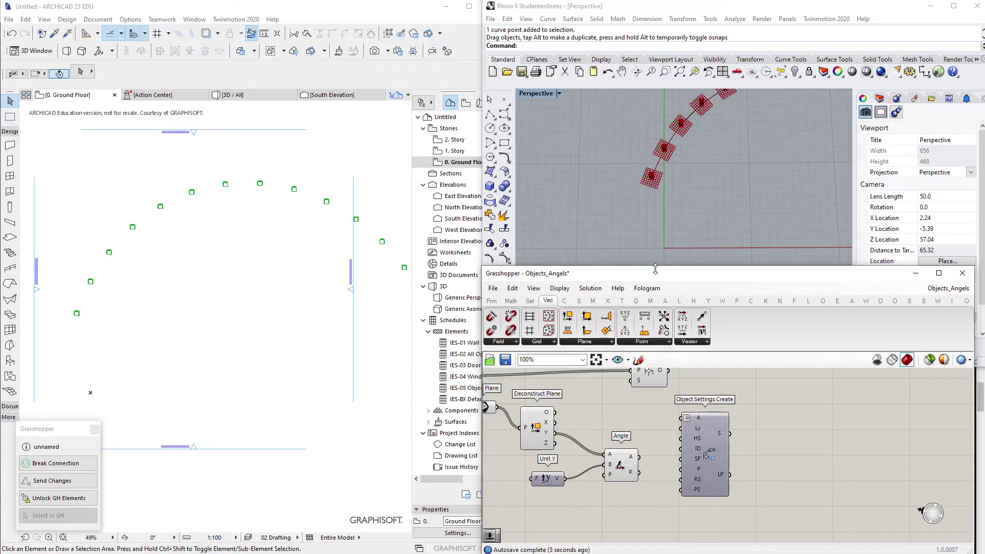
Add an XY Plane component, connect it to Angle's P input, and compare the plane with the objects' frames in the Rhino viewport
scroll(666, 260, "up", 3)
scroll(651, 245, "down", 1)
right_click_drag(651, 244, 690, 226)
scroll(670, 202, "up", 3)
scroll(656, 223, "down", 5)
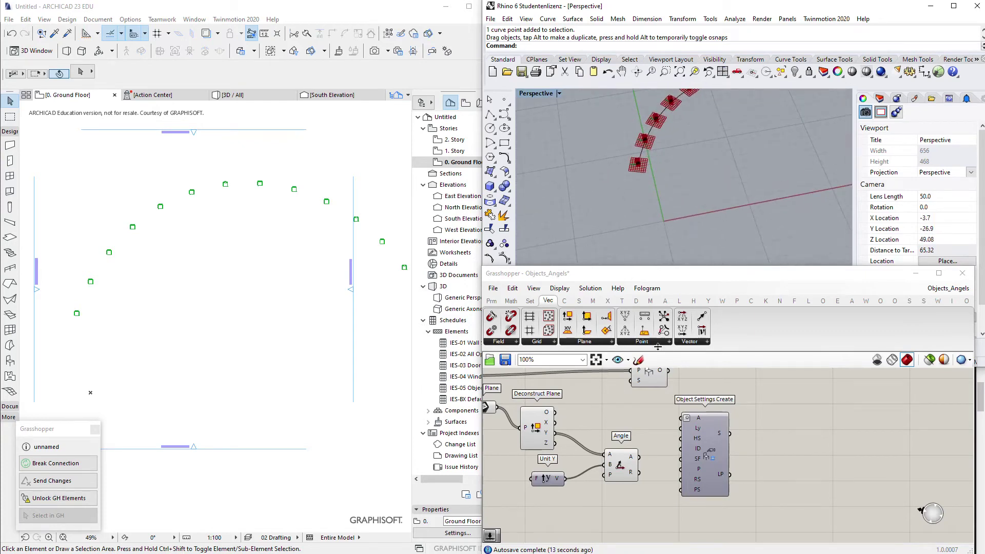
left_click(585, 341)
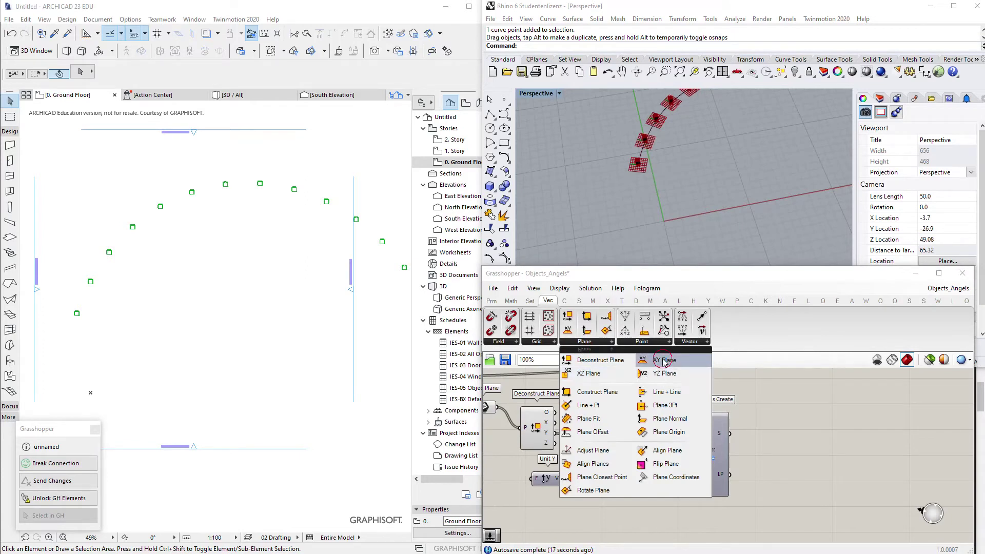
left_click_drag(665, 360, 582, 501)
right_click_drag(581, 499, 594, 467)
left_click_drag(594, 467, 618, 444)
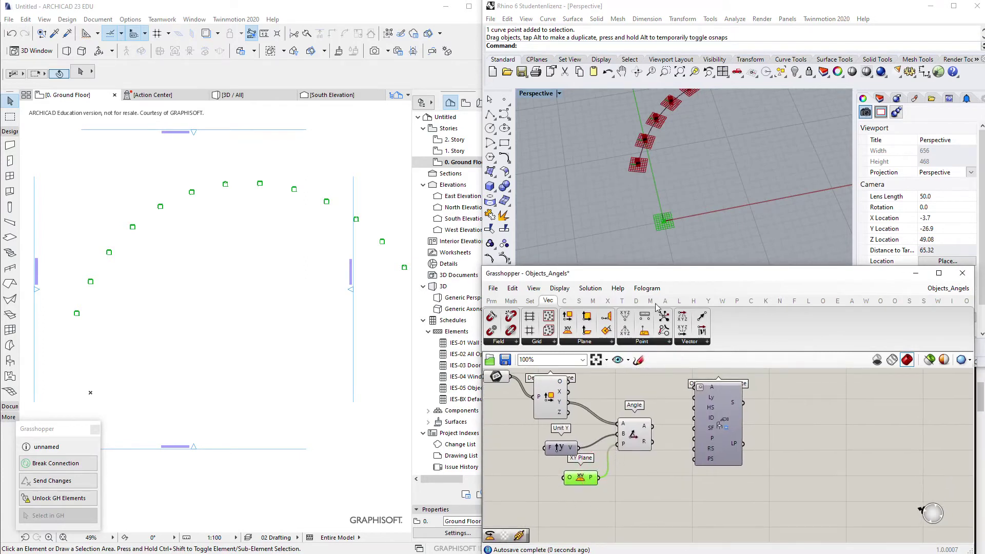
right_click_drag(653, 227, 698, 185)
scroll(683, 192, "up", 6)
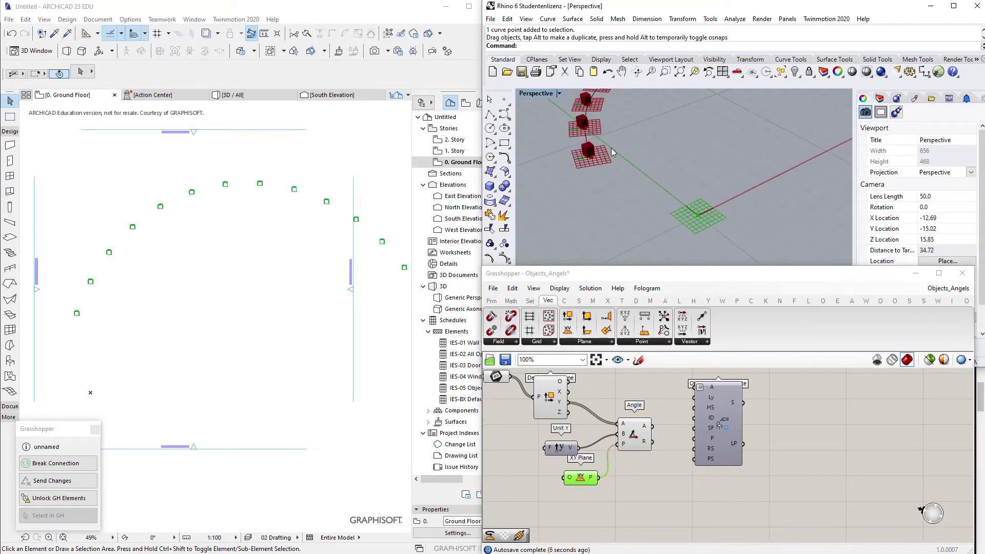
scroll(611, 147, "up", 4)
right_click_drag(611, 148, 581, 199)
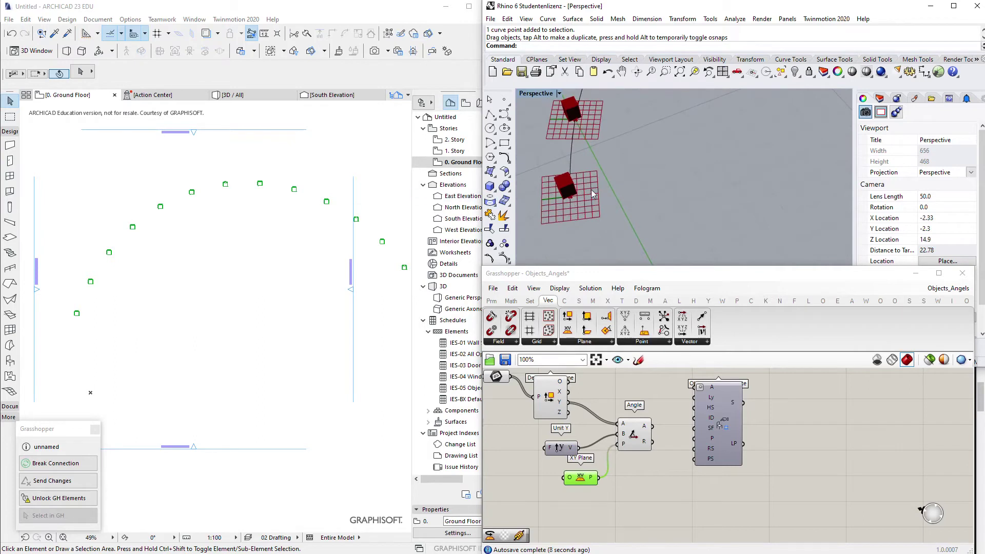
scroll(624, 183, "down", 4)
Add a Panel between Angle and Object Settings Create, feed it from Angle's A output, and align it with the Angle component
left_click_drag(624, 426, 624, 434)
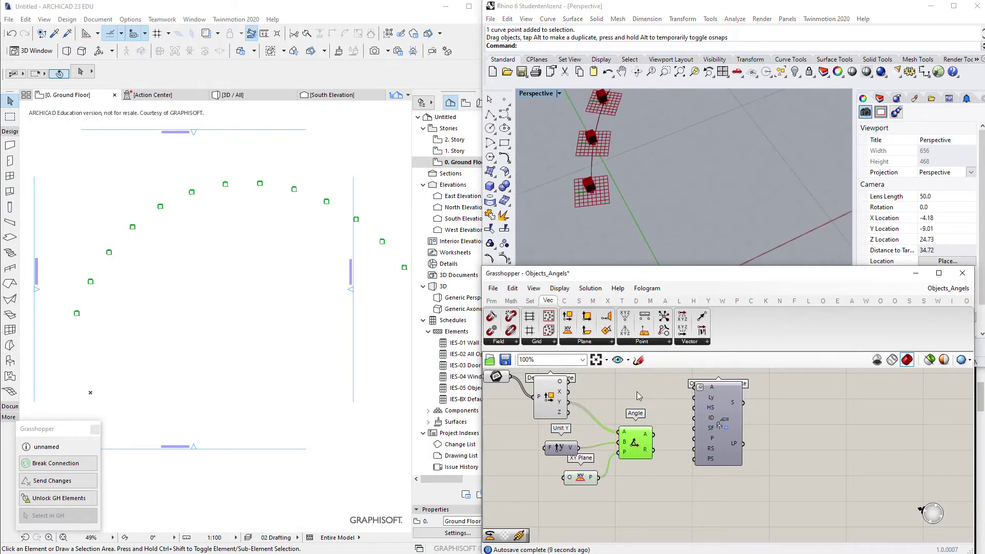
left_click(491, 301)
left_click_drag(625, 330, 665, 415)
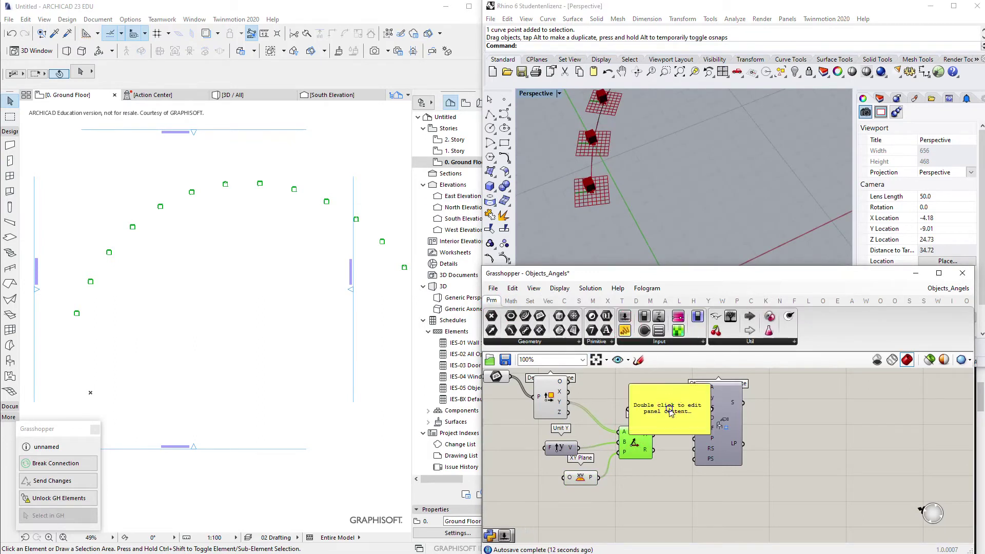
right_click_drag(669, 410, 619, 421)
left_click_drag(618, 422, 648, 400)
left_click_drag(603, 447, 609, 401)
left_click_drag(662, 440, 738, 437)
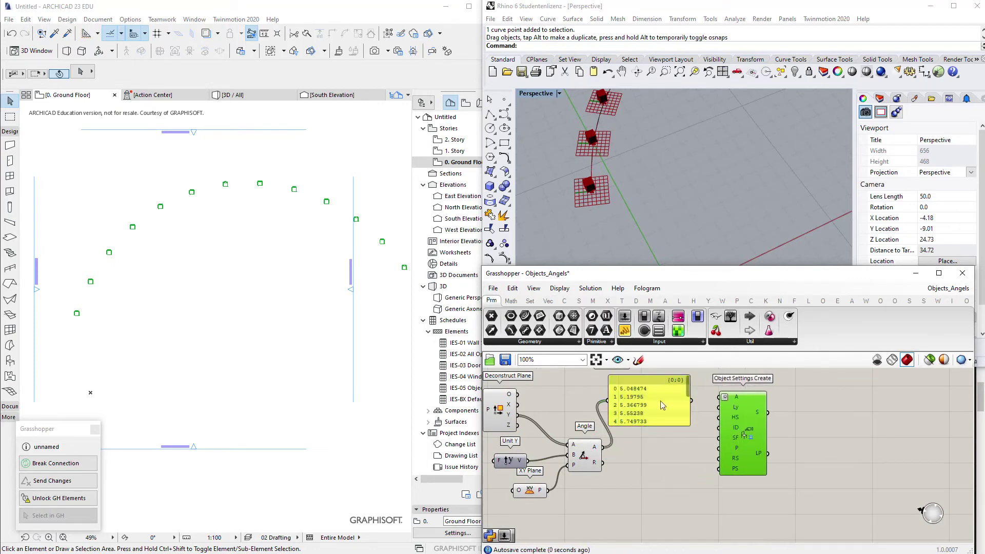
left_click_drag(667, 408, 659, 436)
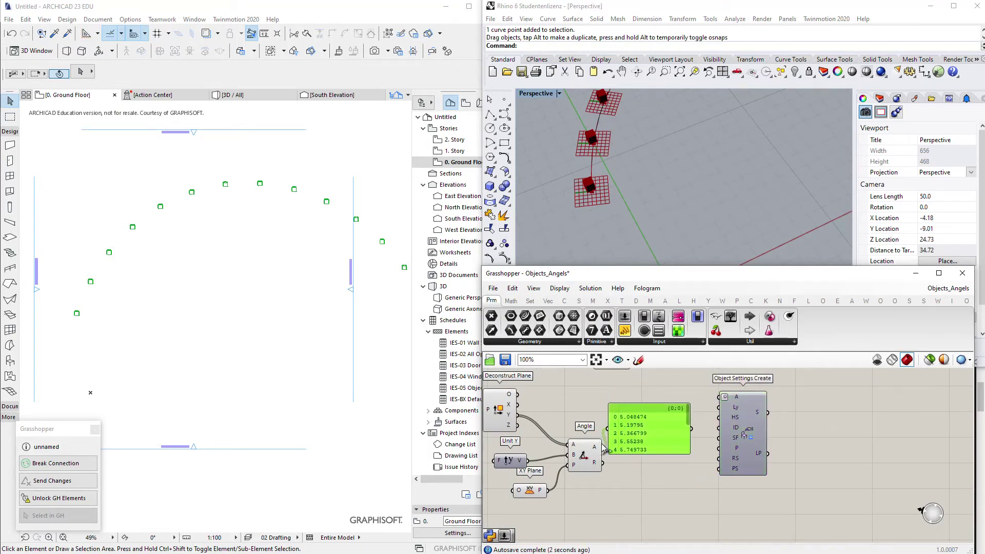
mouse_move(594, 450)
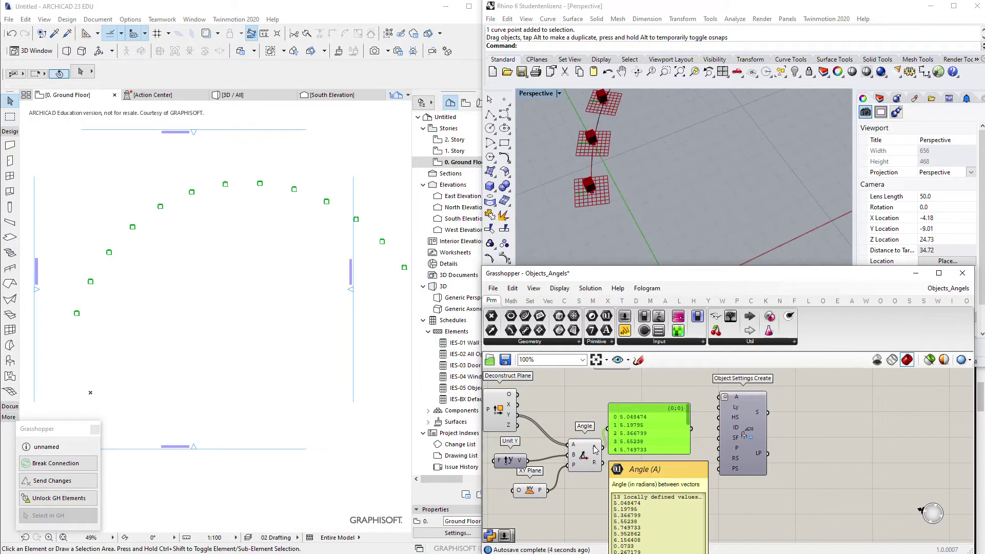
left_click_drag(636, 434, 644, 449)
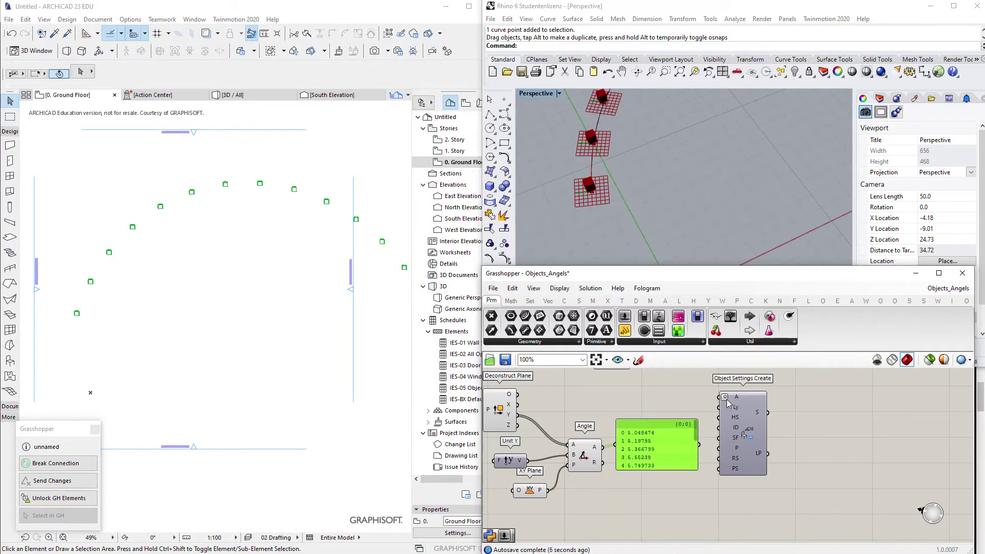
Switch the Degrees option of Object Settings Create's A input off and back on
right_click(726, 399)
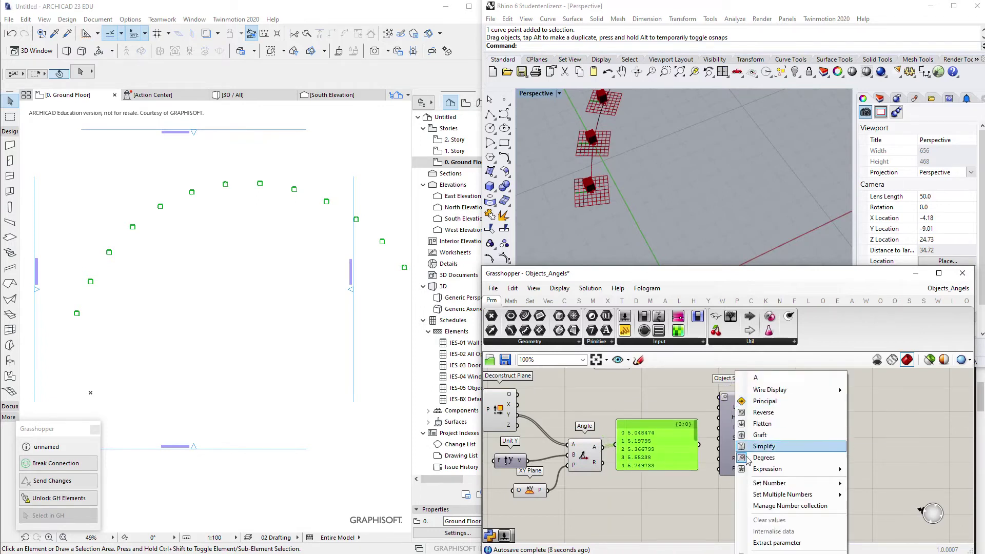
left_click(750, 461)
right_click(728, 398)
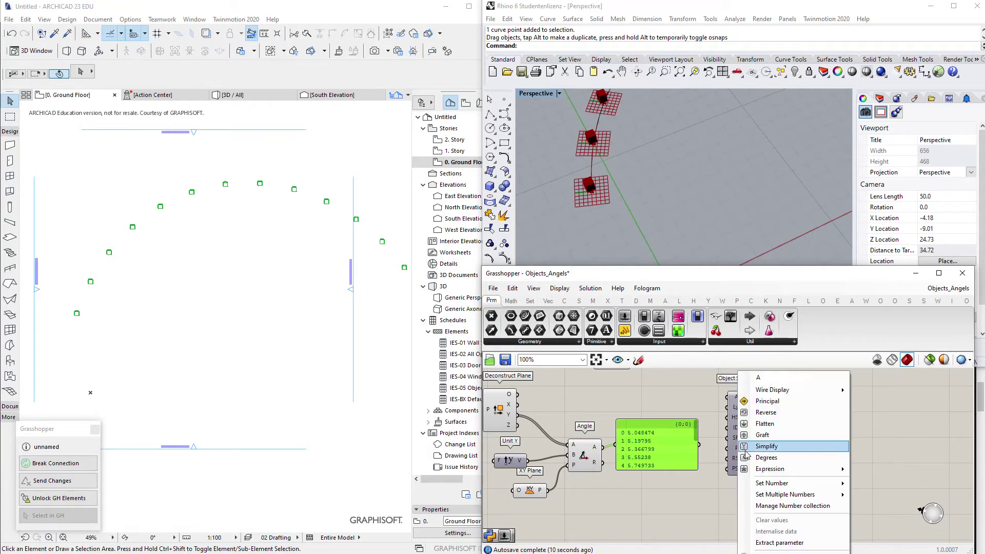
left_click(748, 458)
Insert a Degrees component between Angle's A output and Object Settings Create's A input, moving the Panel down to make room
right_click(595, 450)
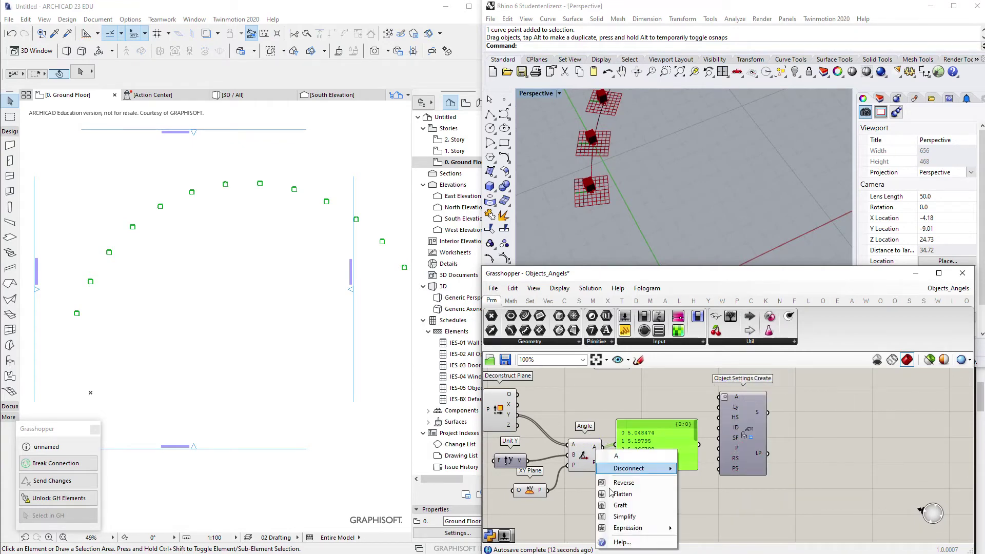
left_click(603, 408)
double_click(604, 407)
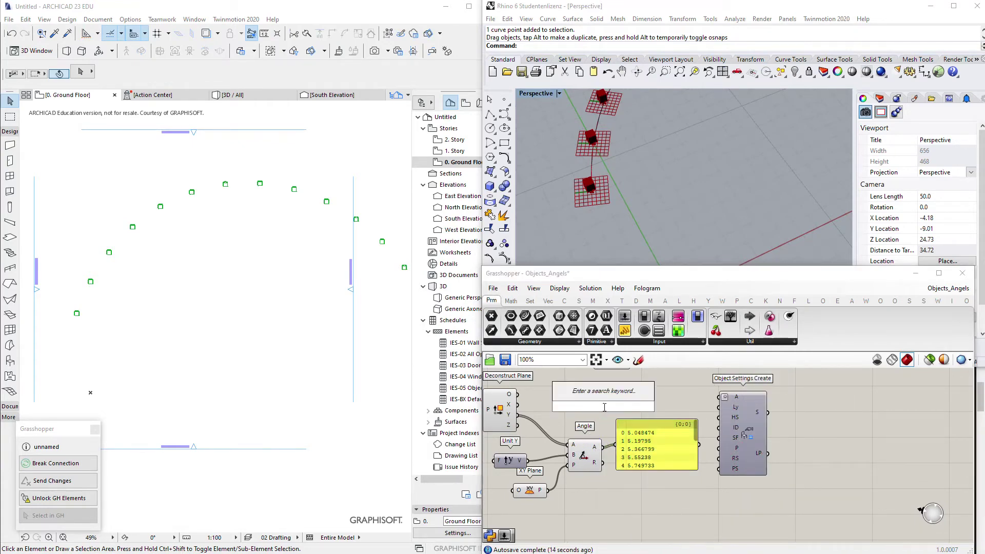
type("deg")
key("Return")
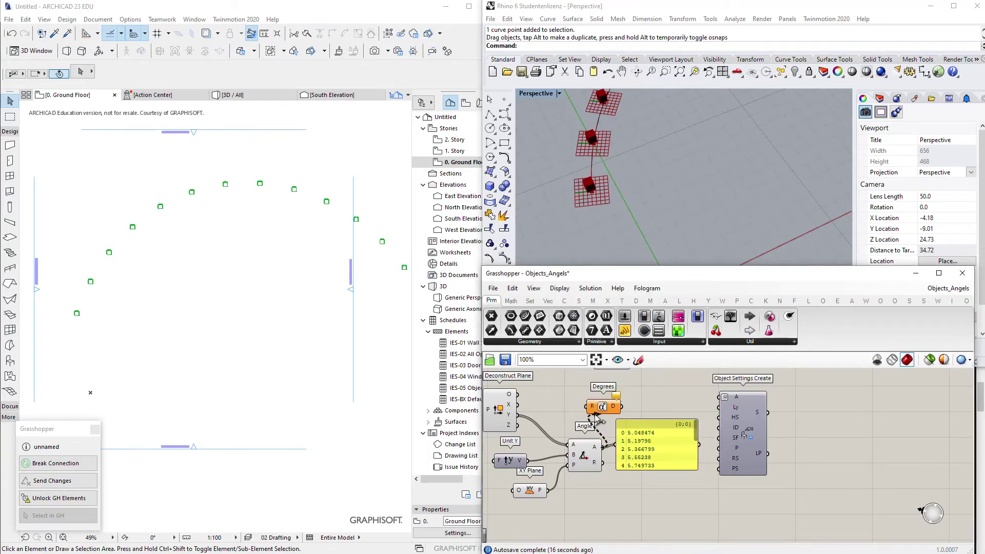
left_click_drag(603, 446, 719, 397)
left_click_drag(666, 429, 670, 451)
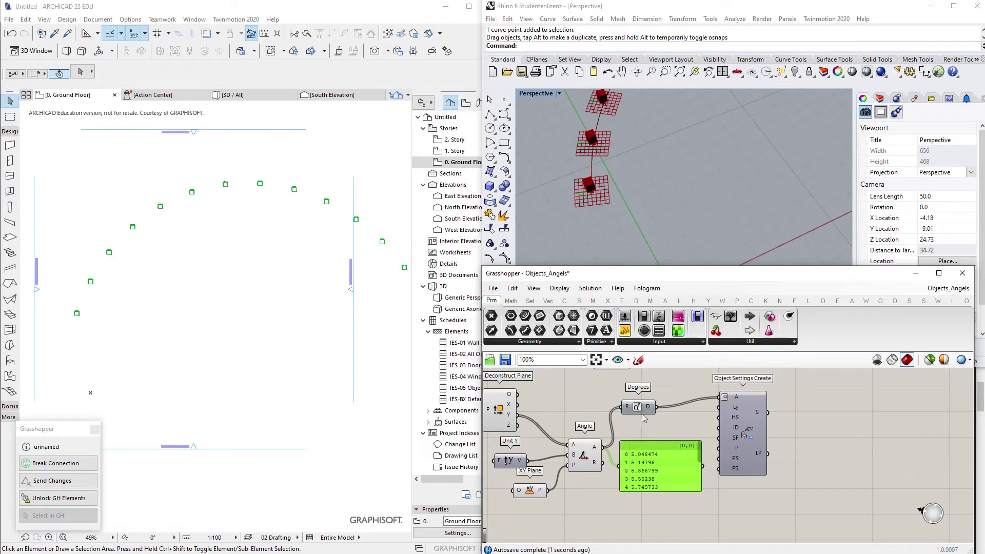
left_click_drag(641, 413, 654, 416)
Move the Object component above Object Settings Create and connect the S output to the Object's S input
scroll(665, 420, "down", 1)
right_click_drag(664, 421, 622, 464)
left_click_drag(574, 403, 690, 395)
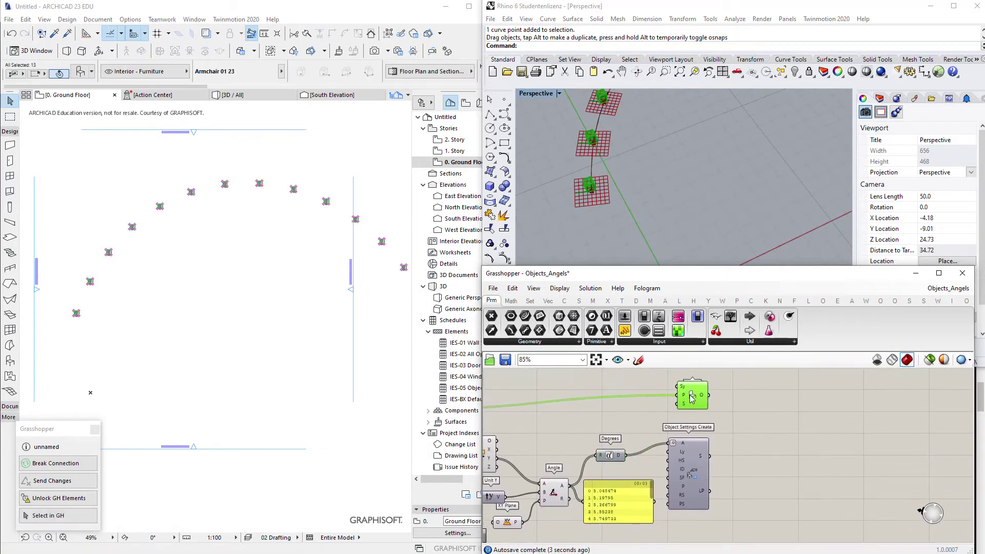
left_click(743, 407)
left_click_drag(713, 459, 682, 404)
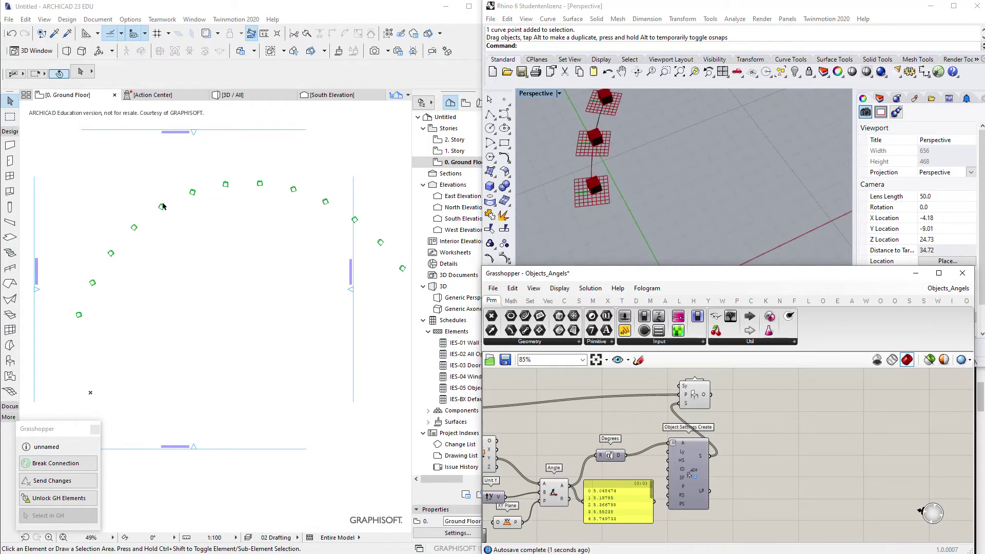
Examine the rotation of the objects along the curve in the ARCHICAD ground floor plan
scroll(162, 208, "up", 2)
scroll(220, 234, "down", 1)
middle_click_drag(234, 240, 154, 284)
mouse_move(374, 334)
middle_mouse_down()
mouse_move(330, 325)
mouse_move(329, 310)
mouse_move(369, 324)
middle_mouse_up()
middle_click_drag(297, 299, 348, 295)
scroll(620, 393, "down", 2)
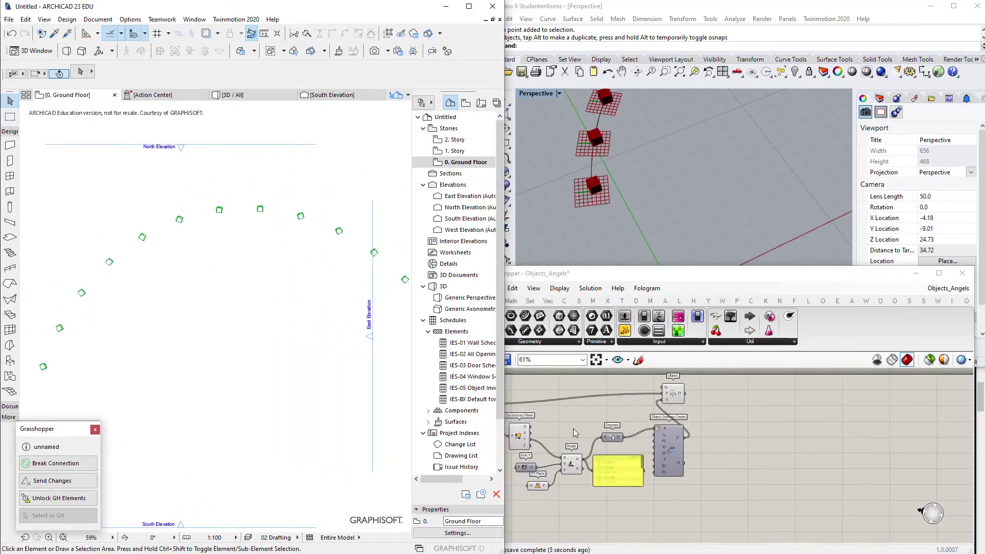
right_click_drag(574, 433, 631, 443)
scroll(281, 227, "up", 2)
middle_click_drag(216, 239, 227, 241)
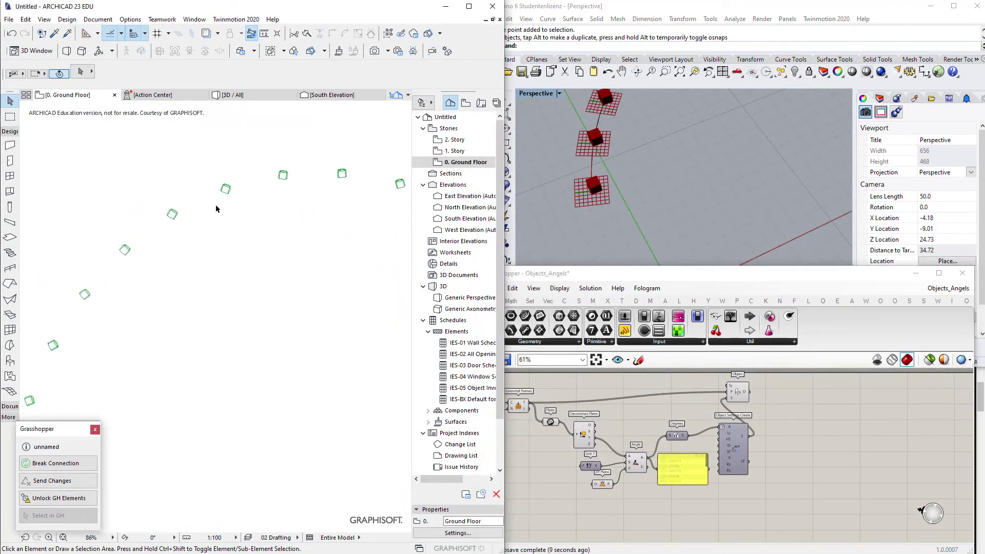
scroll(389, 185, "down", 2)
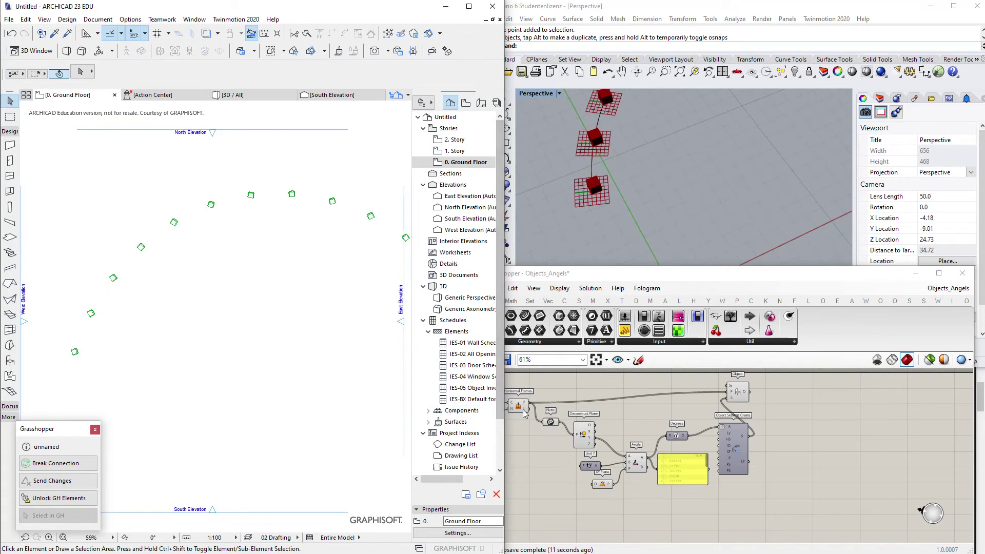
Compare the values of Angle's A and R outputs and check the objects' orientation in ARCHICAD and Rhino
scroll(672, 503, "up", 3)
left_click(619, 431)
left_click(619, 431)
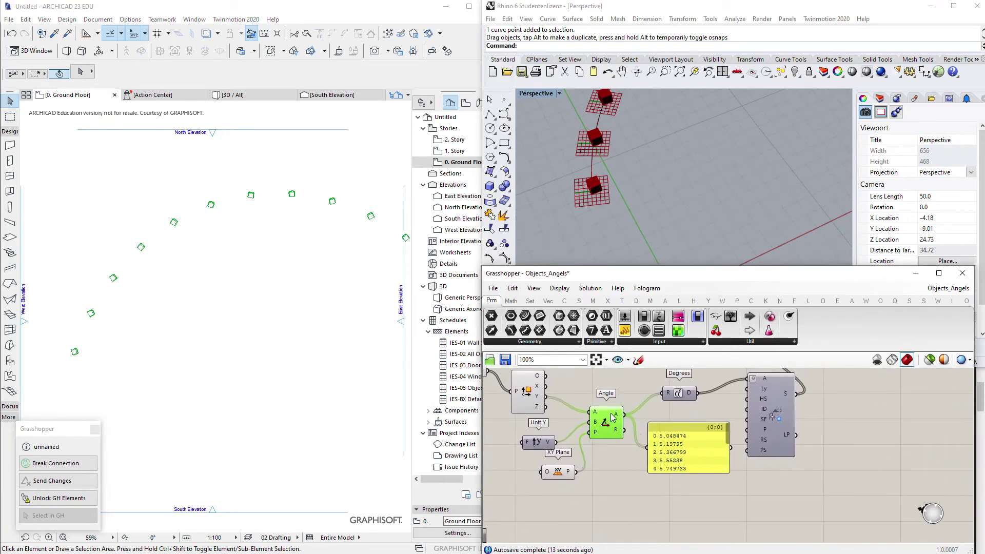
scroll(611, 442, "up", 3)
mouse_move(609, 445)
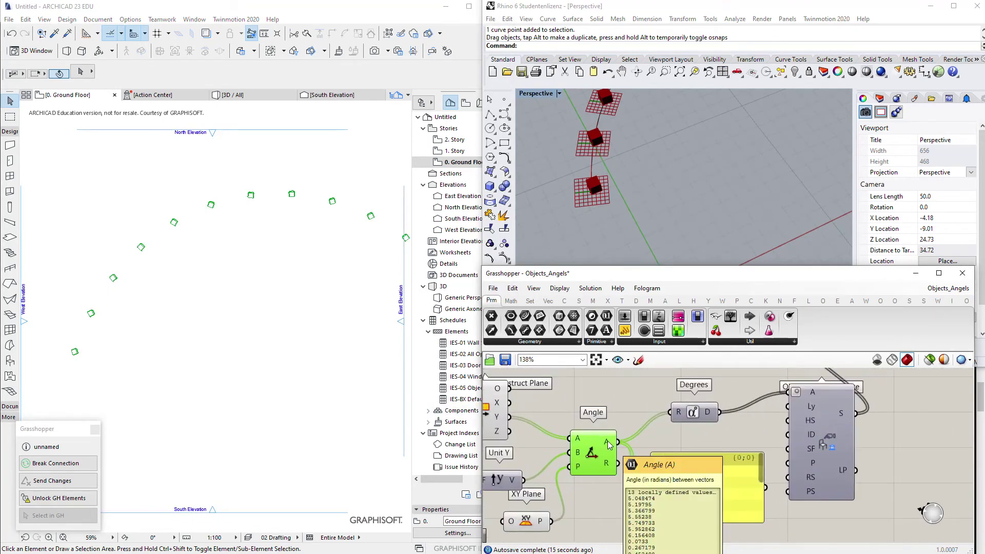
mouse_move(608, 465)
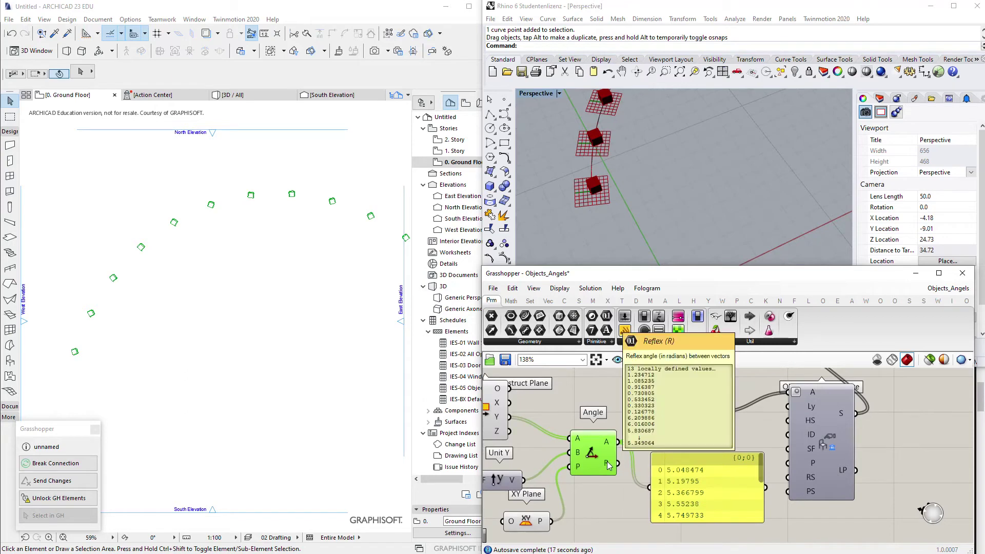
scroll(200, 363, "down", 2)
scroll(99, 364, "up", 2)
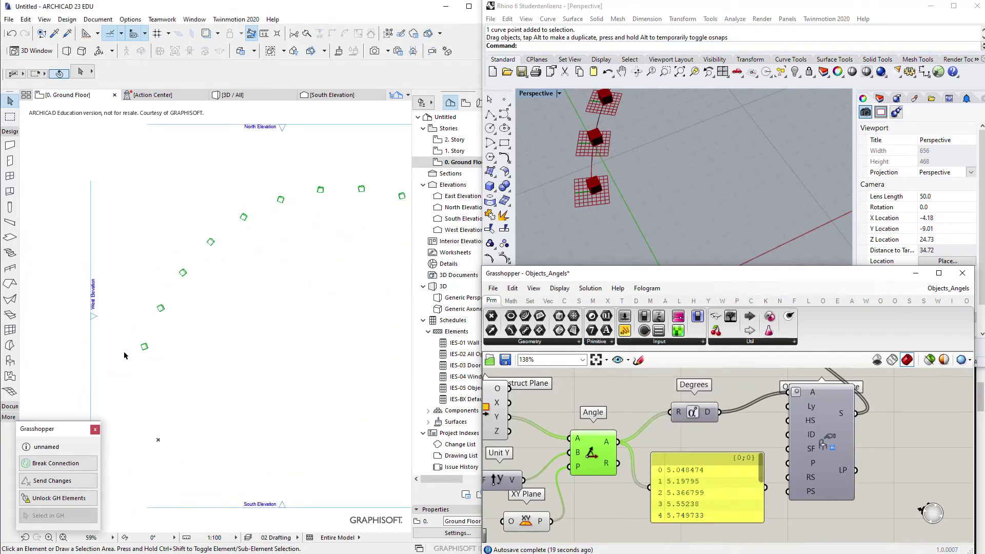
scroll(570, 406, "down", 2)
right_click_drag(511, 397, 542, 420)
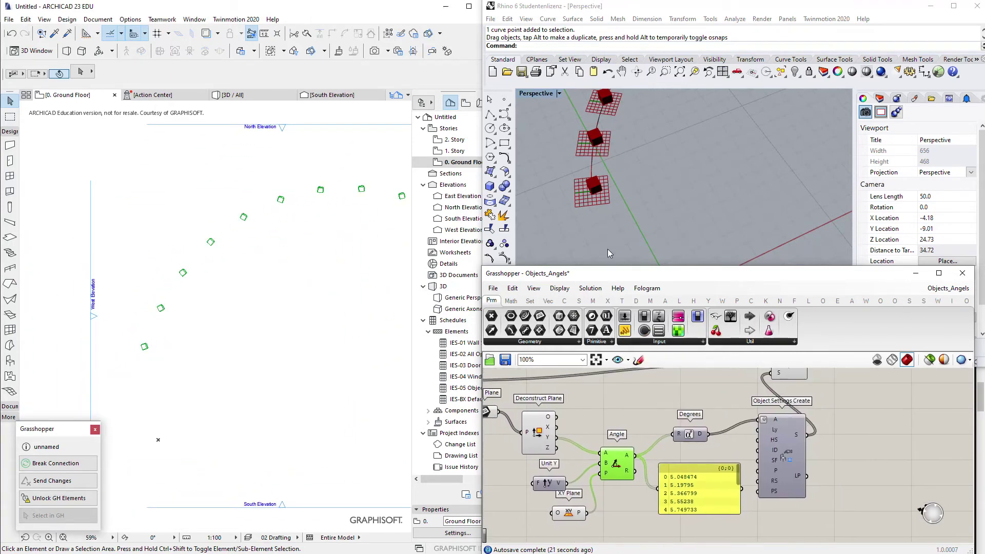
right_click_drag(599, 230, 569, 252)
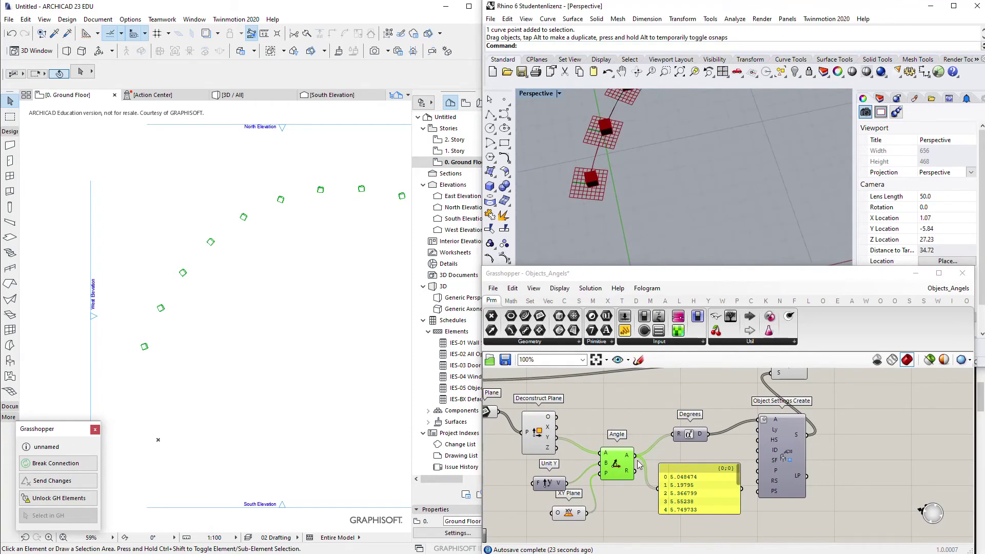
Feed Degrees from Angle's R output instead of A and check the objects' rotation in ARCHICAD and Rhino
left_click_drag(635, 470, 674, 435)
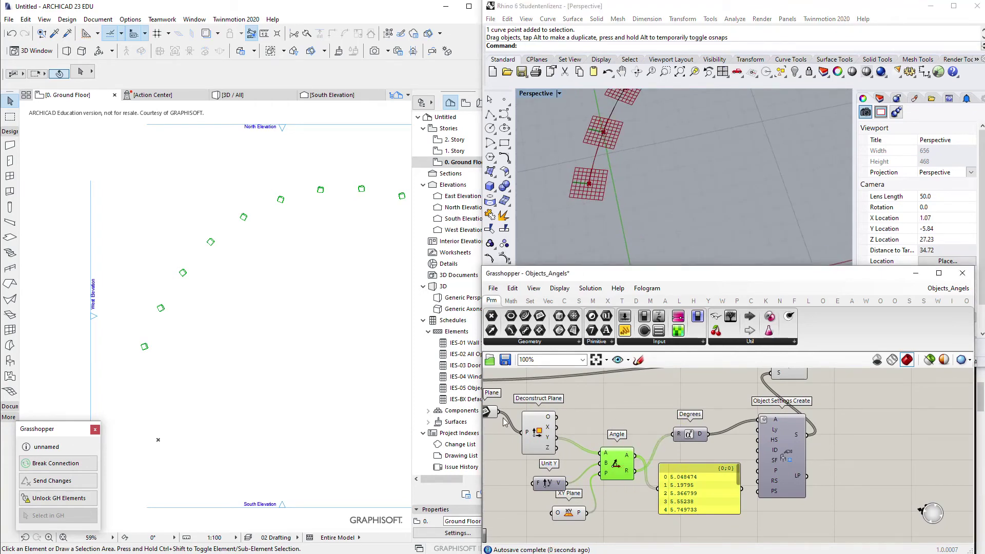
scroll(206, 325, "down", 2)
scroll(209, 257, "up", 1)
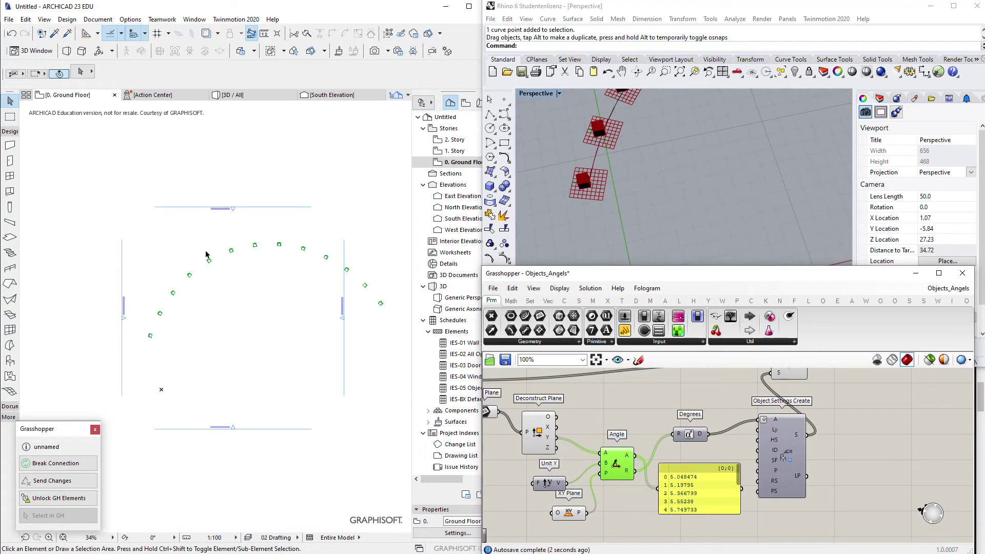
scroll(387, 293, "up", 1)
scroll(380, 292, "down", 2)
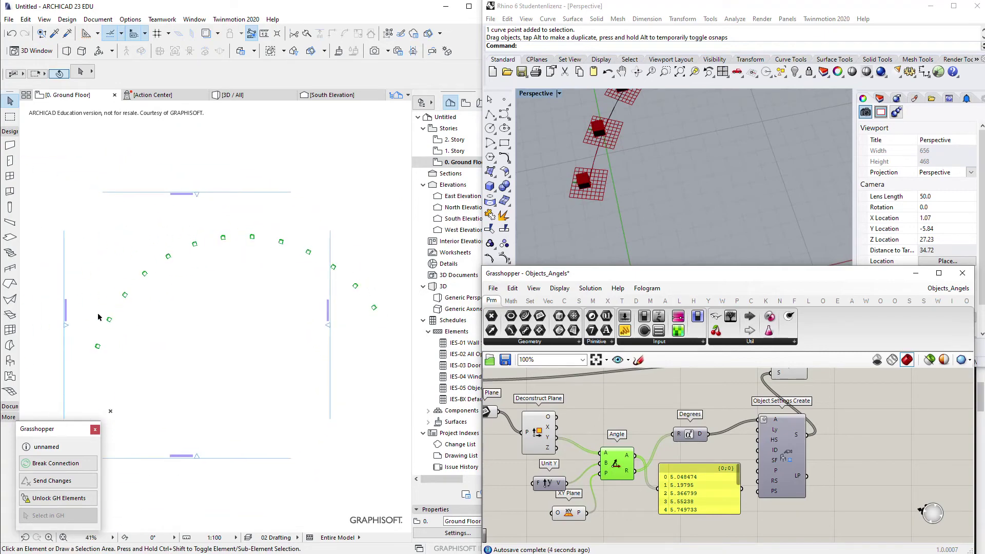
left_click_drag(686, 441, 689, 443)
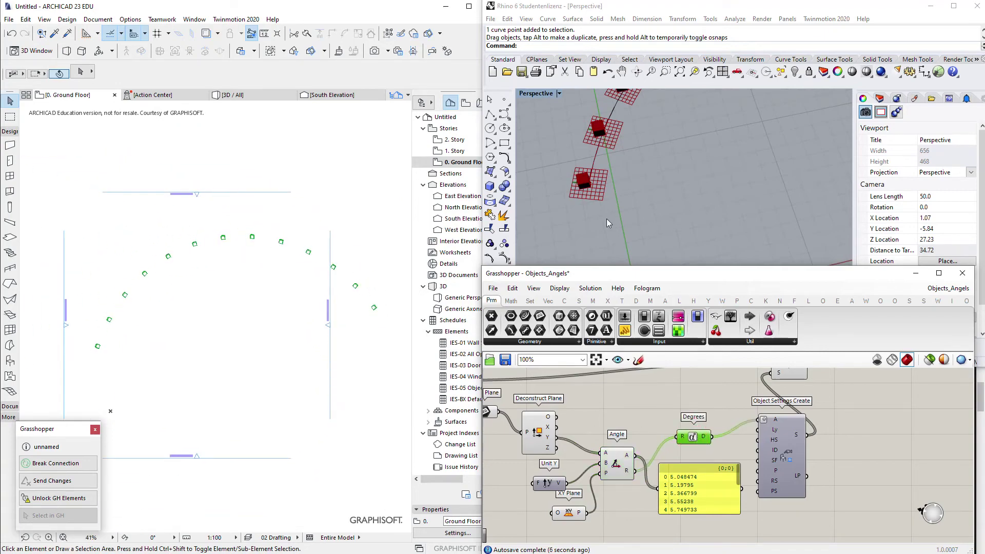
scroll(606, 219, "up", 4)
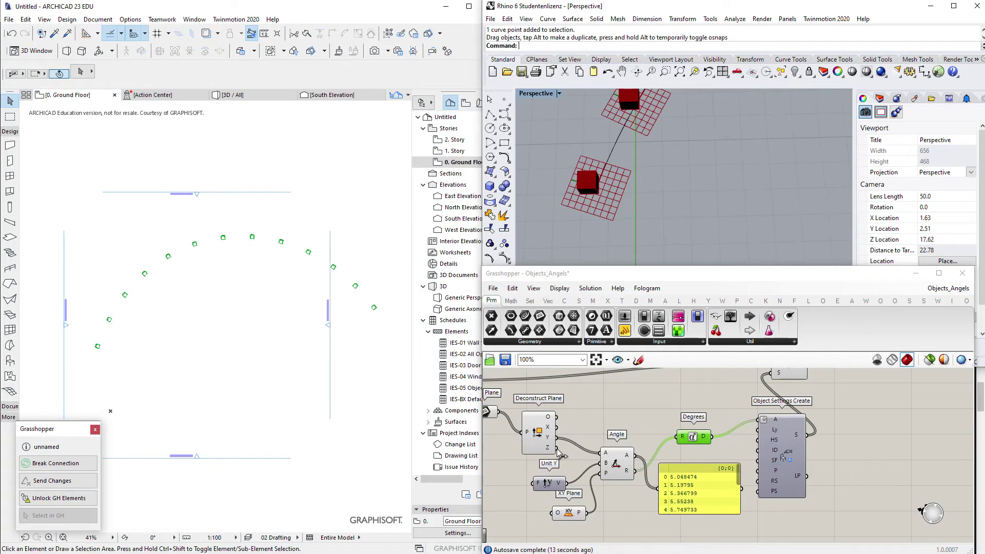
Add a Unit X component, disable the solver, and connect Unit X to Angle's B input in place of Unit Y
right_click_drag(539, 484, 559, 437)
double_click(540, 459)
type("x")
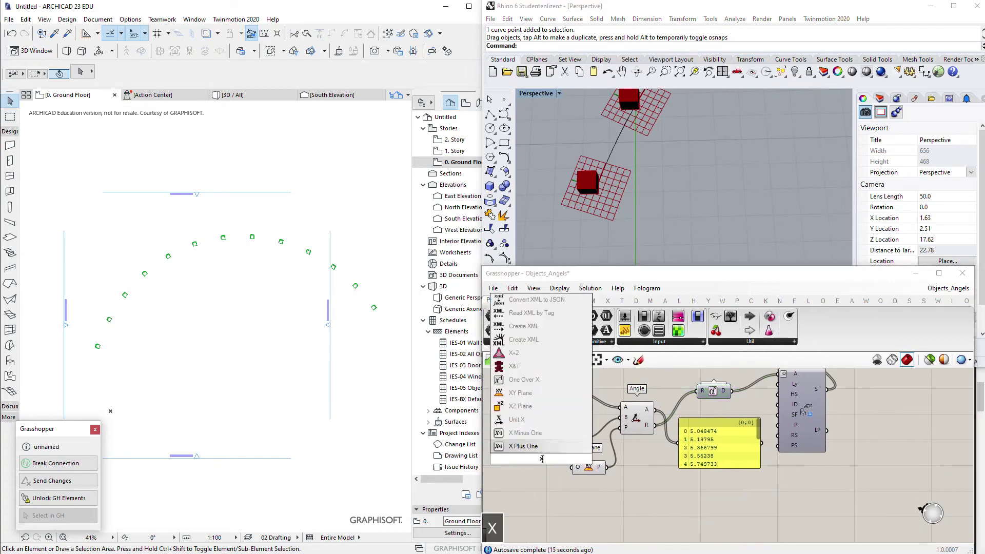
left_click(539, 426)
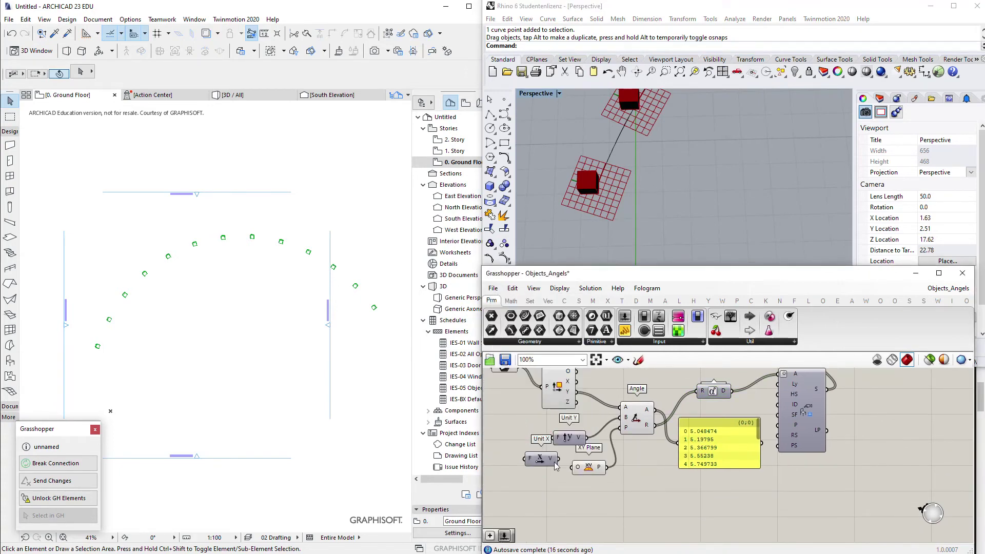
middle_click(525, 430)
left_click(525, 460)
left_click_drag(559, 458, 620, 418)
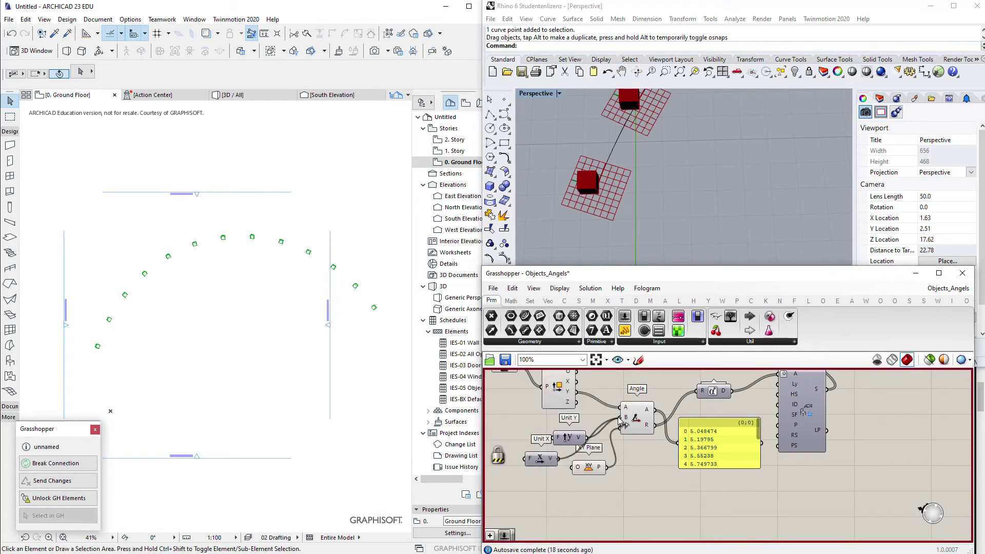
Connect Deconstruct Plane's X output to Angle's A input, re-enable the solver, and place Unit X beside Angle with Unit Y out of the way
left_click_drag(577, 381, 620, 408)
right_click_drag(654, 370, 635, 405)
middle_click(635, 401)
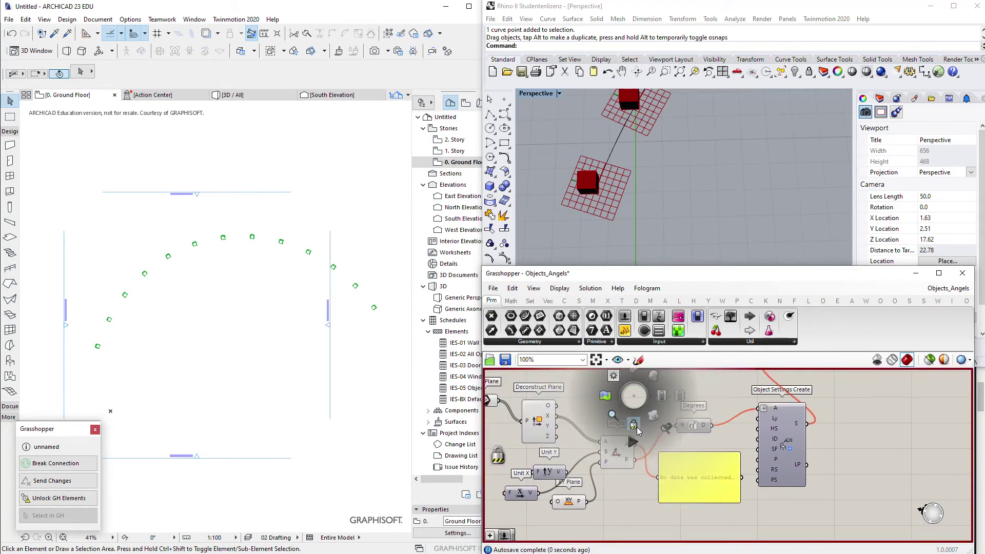
left_click(635, 427)
scroll(189, 263, "up", 3)
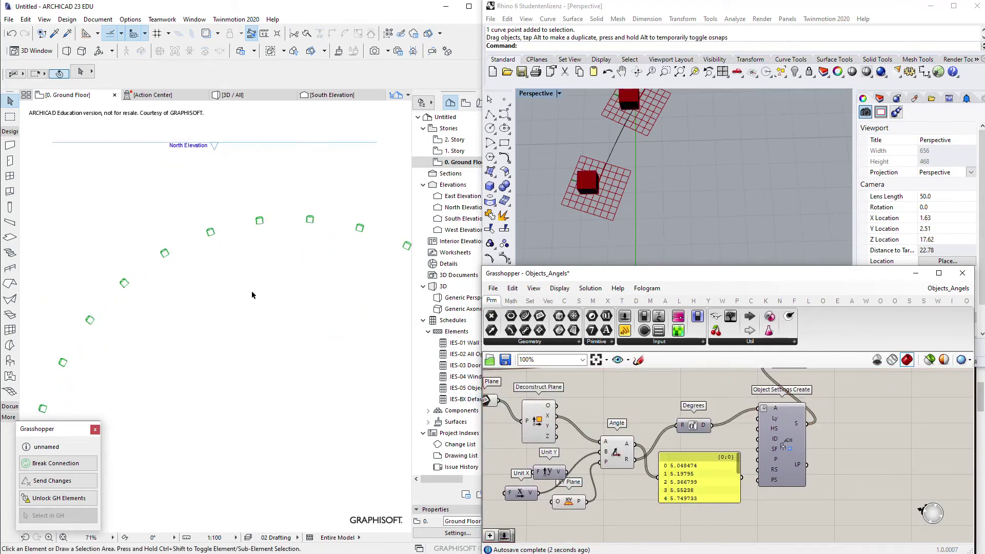
scroll(605, 433, "down", 2)
mouse_move(563, 460)
left_mouse_down()
mouse_move(521, 454)
mouse_move(569, 465)
left_mouse_up()
Compare the objects' rotation with the curve frames and the world axes in the Rhino viewport
scroll(315, 340, "down", 2)
right_click_drag(657, 394, 623, 379)
scroll(577, 214, "up", 4)
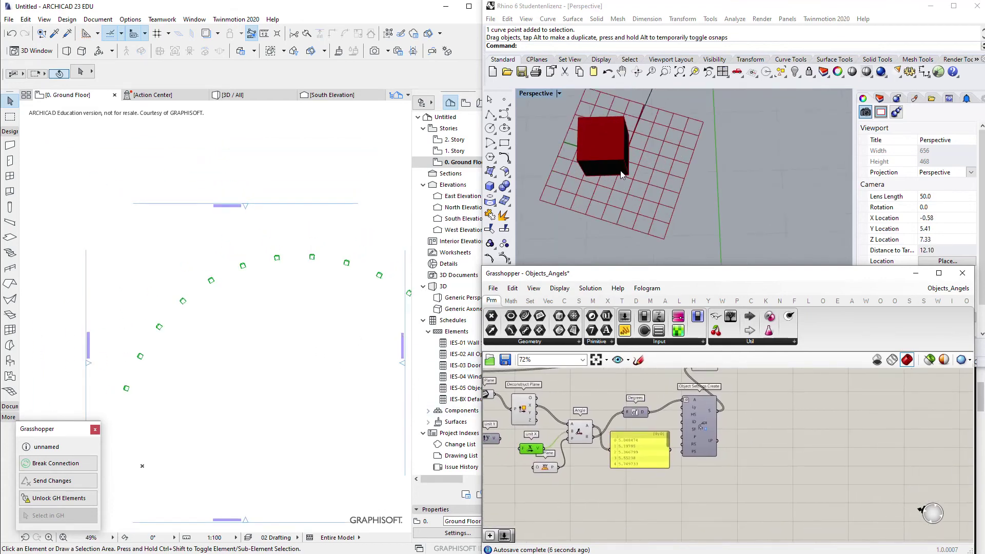
scroll(607, 179, "down", 9)
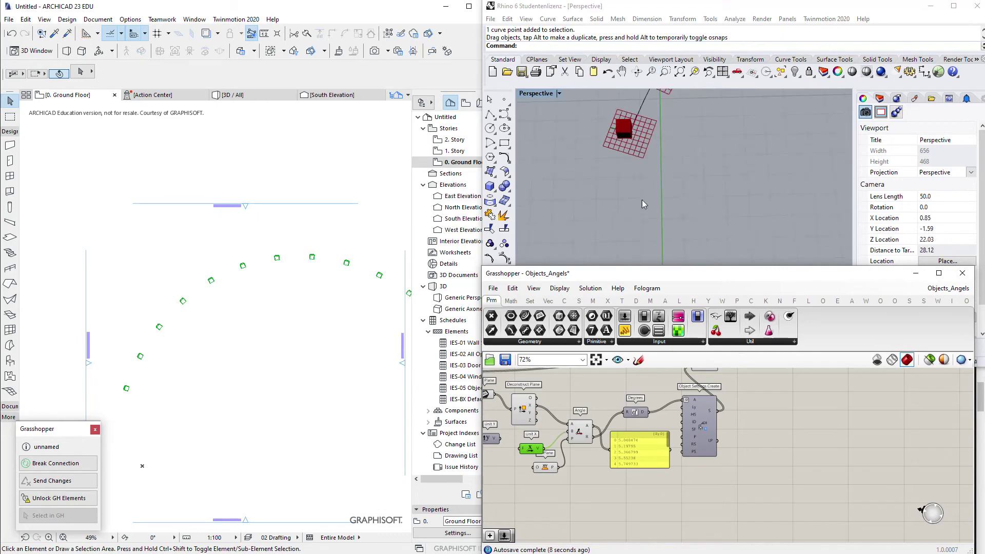
scroll(642, 169, "up", 5)
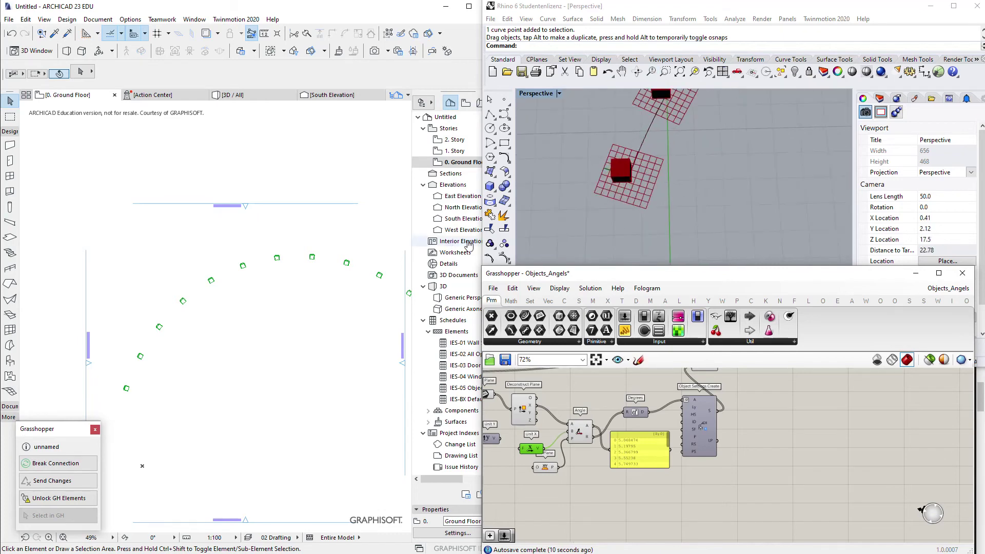
scroll(643, 186, "down", 7)
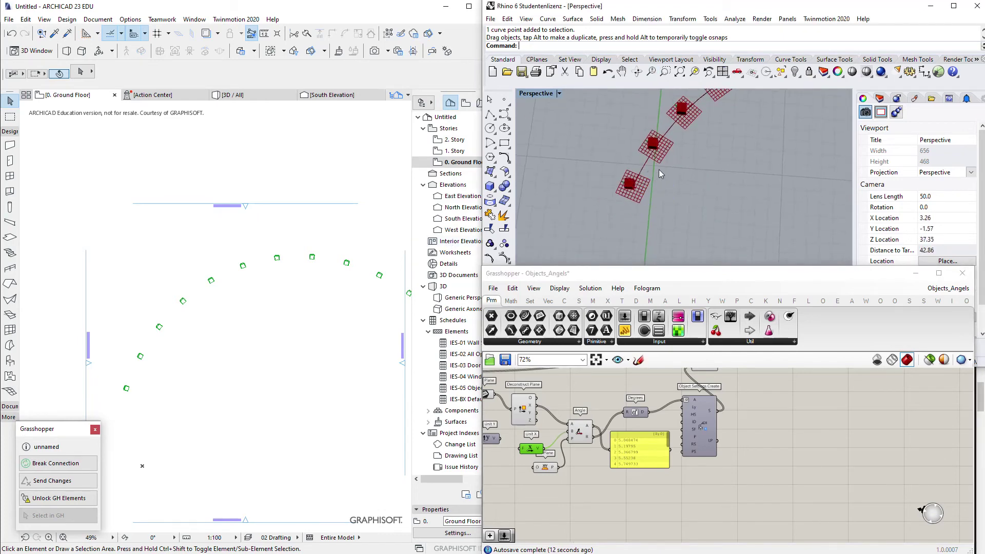
scroll(641, 214, "up", 4)
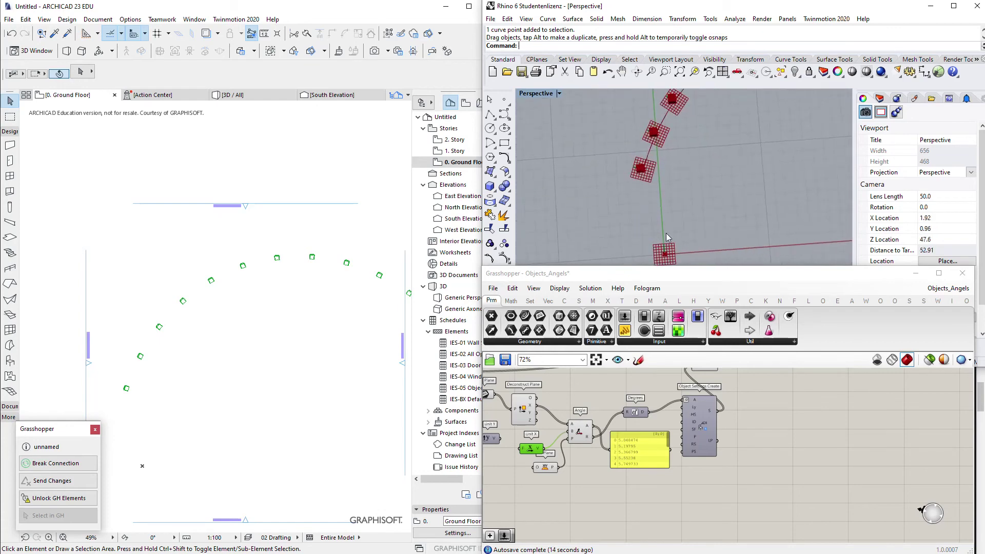
scroll(694, 204, "down", 4)
scroll(656, 200, "up", 6)
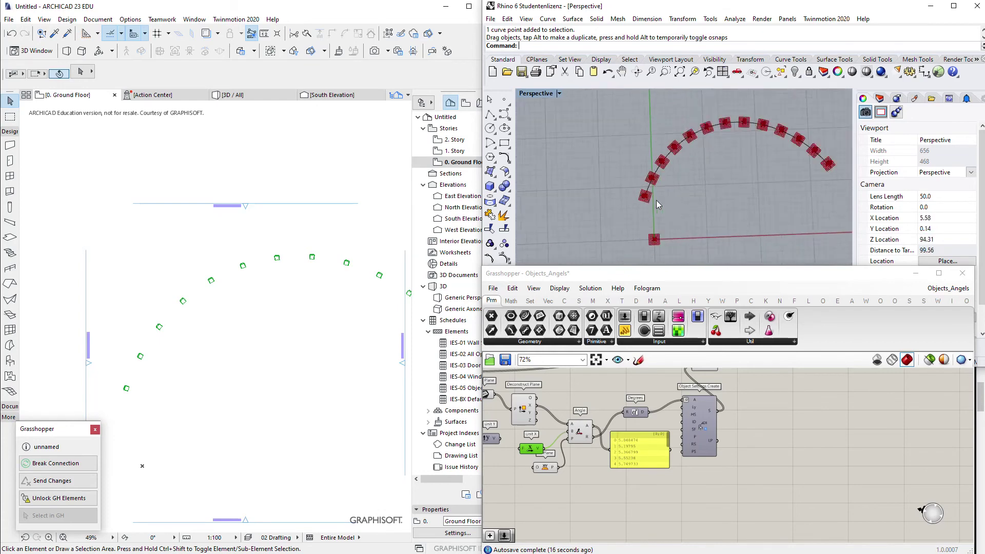
scroll(633, 204, "down", 4)
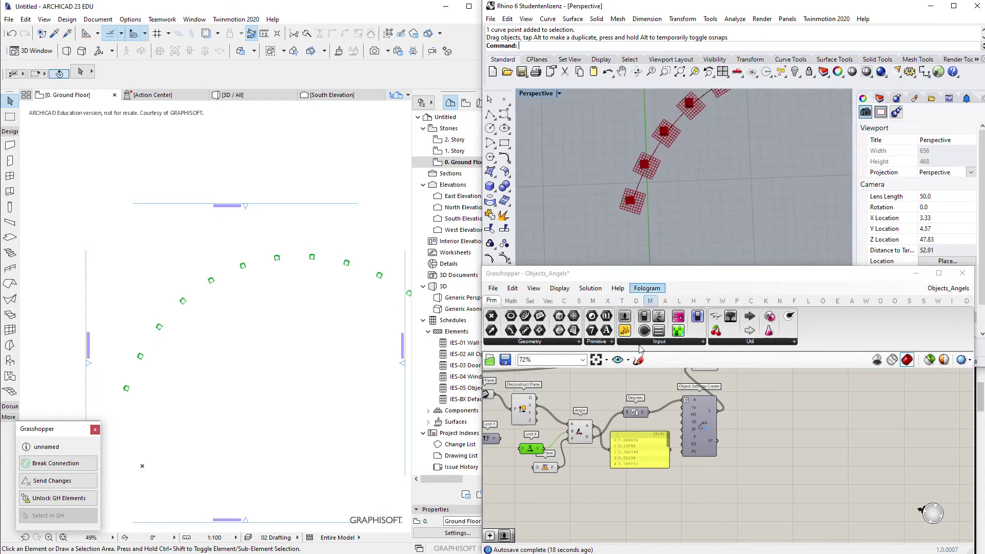
Switch Angle's A input to Deconstruct Plane's Y output and check the objects' rotation in the ARCHICAD plan
scroll(581, 419, "up", 4)
scroll(580, 420, "down", 2)
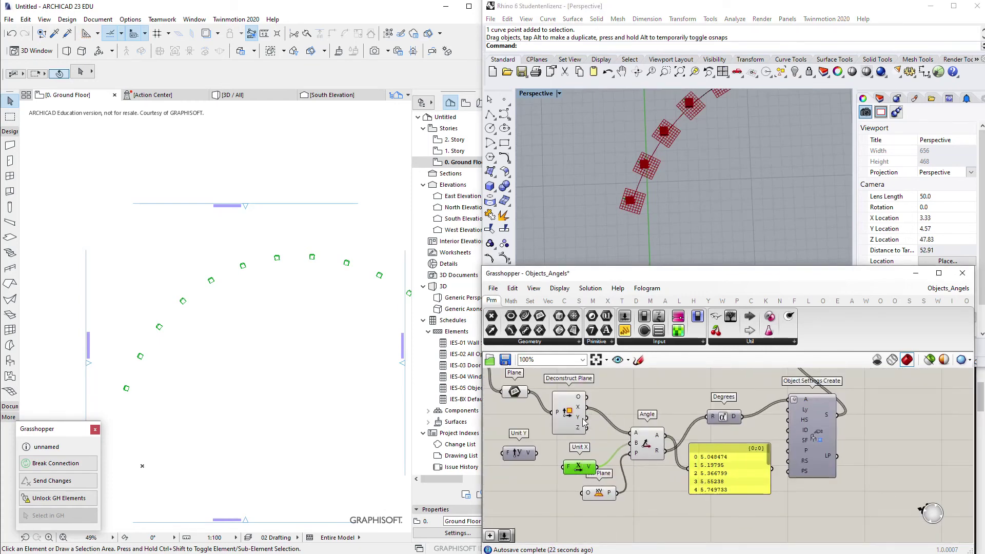
left_click_drag(586, 418, 632, 432)
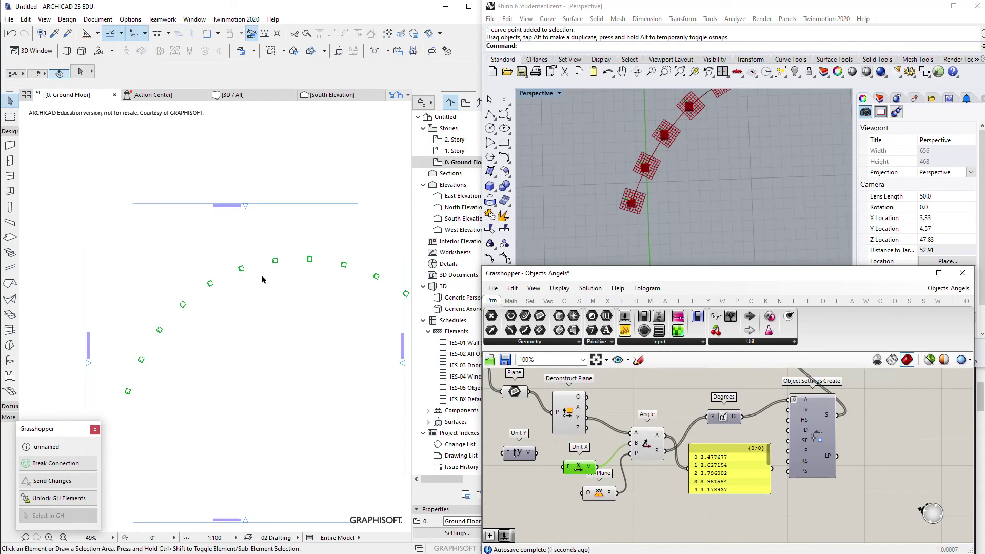
scroll(194, 281, "up", 4)
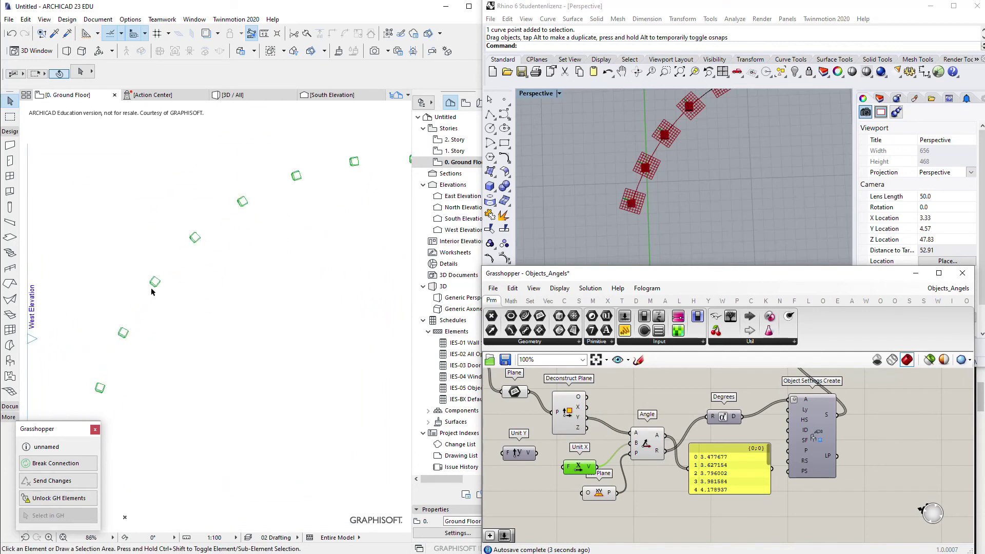
Reconnect Angle's A input to Deconstruct Plane's X output after comparing the objects in the ARCHICAD plan with the Rhino curve frames
scroll(180, 277, "down", 3)
scroll(307, 210, "down", 2)
scroll(547, 217, "down", 8)
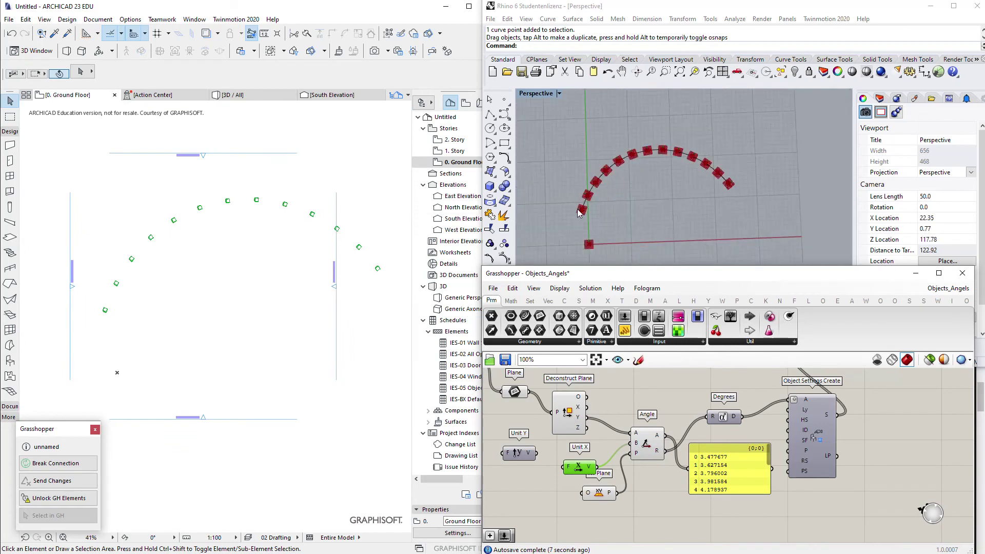
scroll(578, 213, "up", 4)
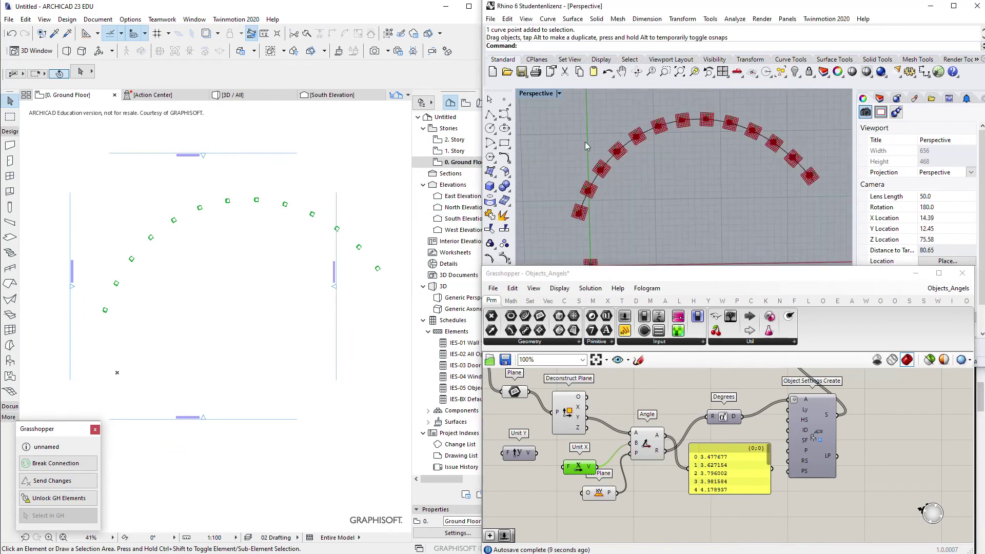
scroll(183, 220, "up", 2)
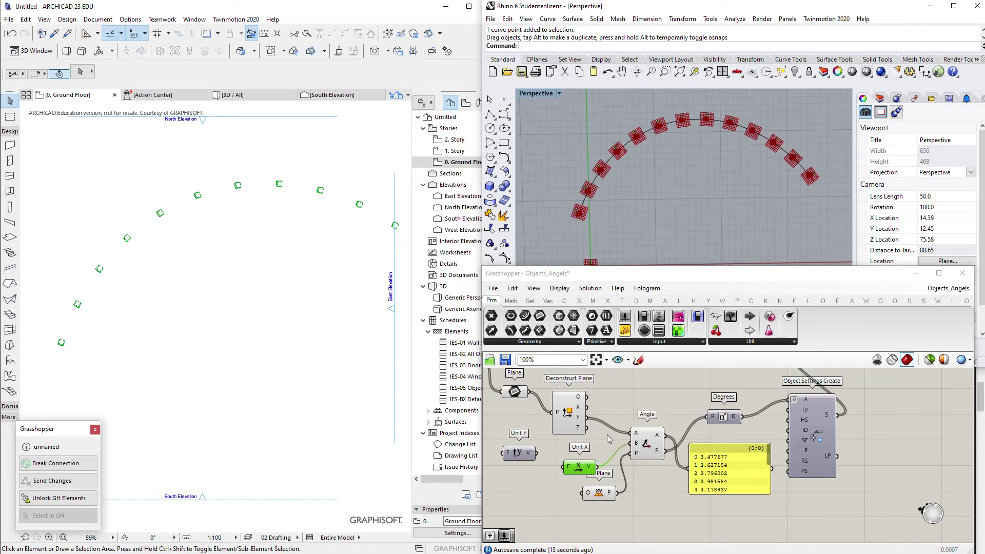
scroll(608, 439, "up", 2)
left_click_drag(579, 397, 640, 433)
Examine the curve frames against the world axes in the Rhino viewport, highlighting the Angle and Deconstruct Plane components
scroll(673, 225, "down", 3)
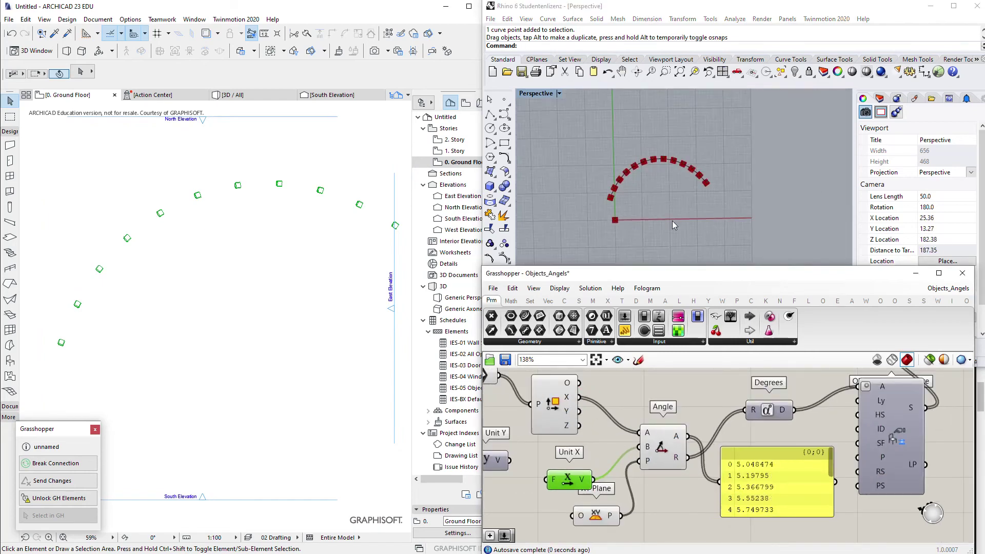
scroll(674, 225, "up", 3)
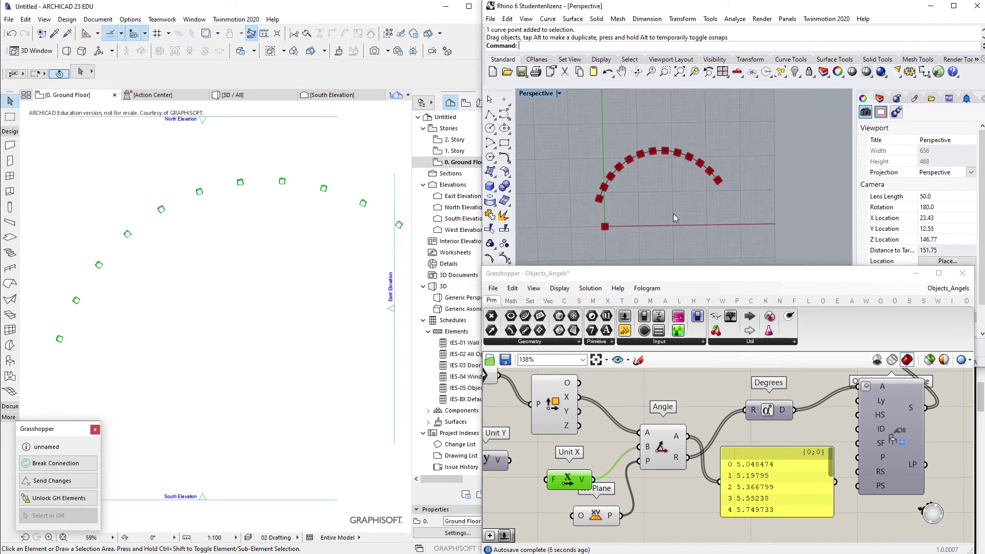
scroll(669, 220, "down", 3)
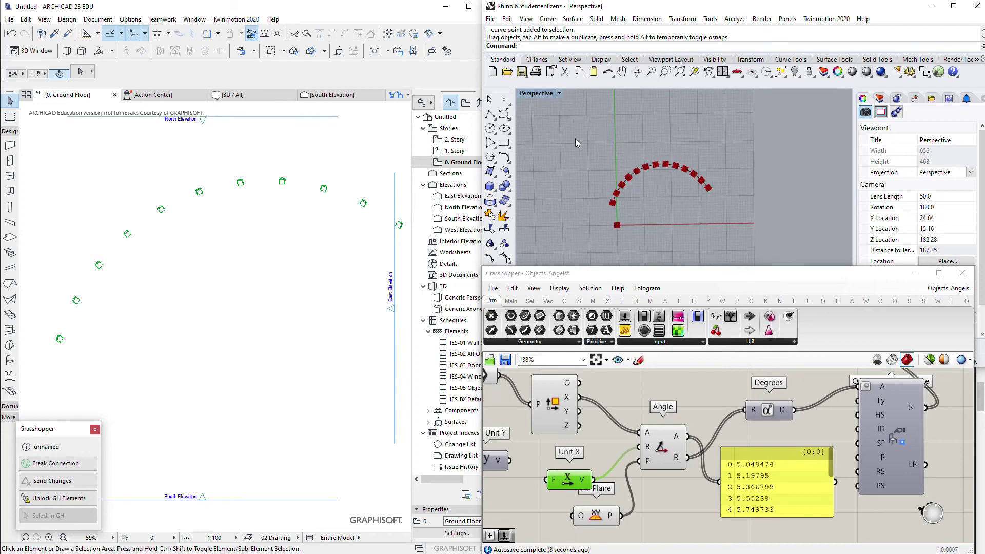
left_click(662, 448)
scroll(674, 493, "down", 2)
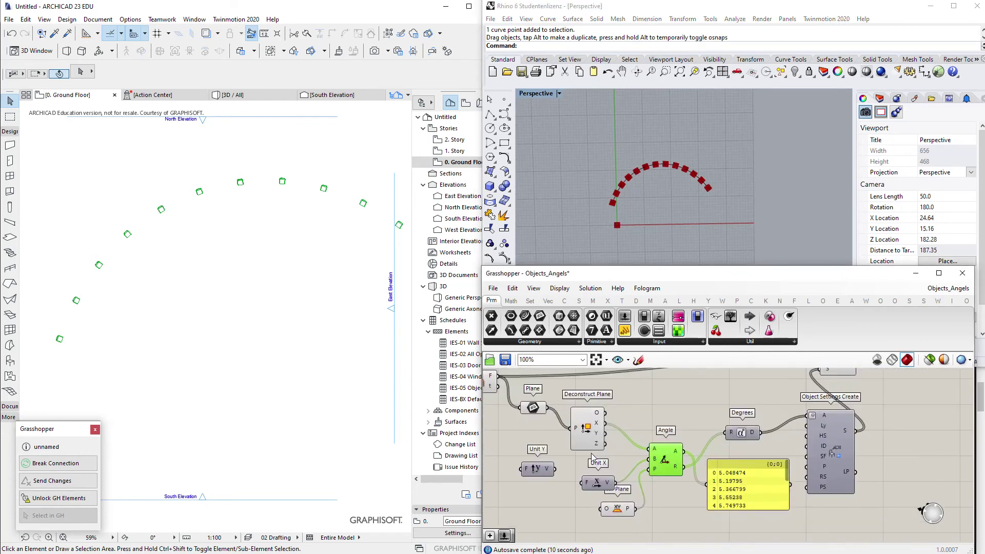
left_click(588, 441)
scroll(607, 201, "up", 3)
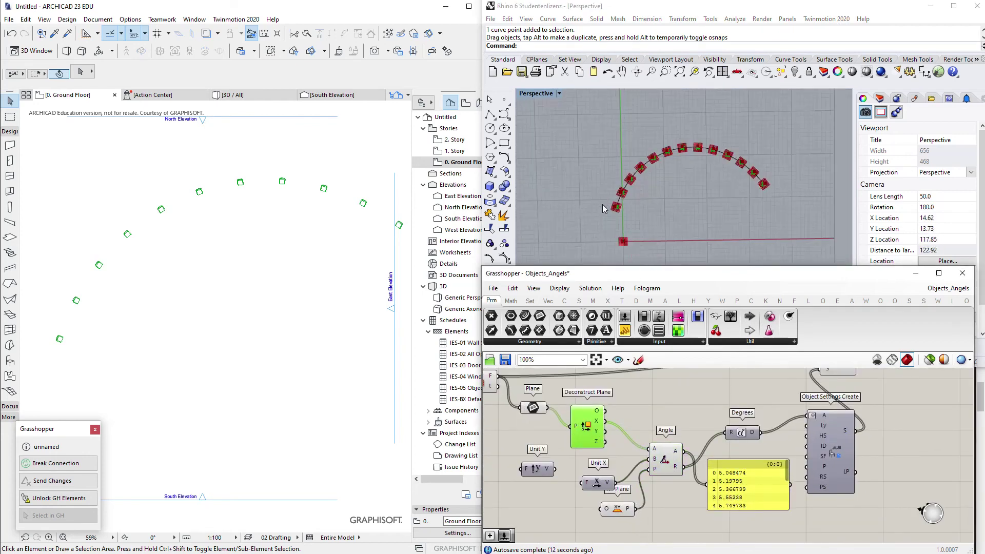
scroll(604, 208, "down", 4)
scroll(667, 487, "down", 2)
Tidy the definition by repositioning Object Settings Create, the angle values panel and the Angle component
left_click(797, 415)
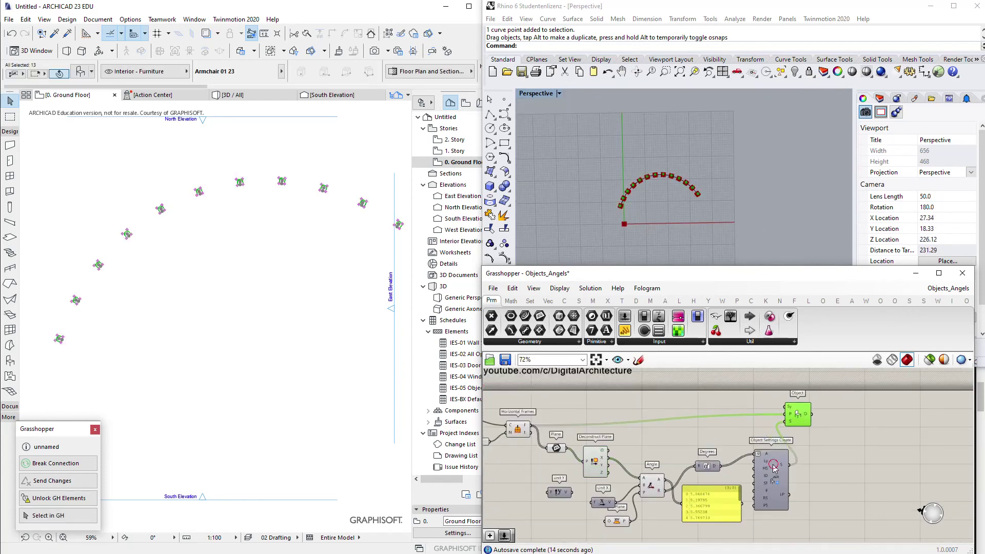
left_click_drag(773, 465, 761, 473)
left_click_drag(714, 498, 711, 508)
left_click_drag(656, 485, 653, 479)
scroll(625, 168, "up", 4)
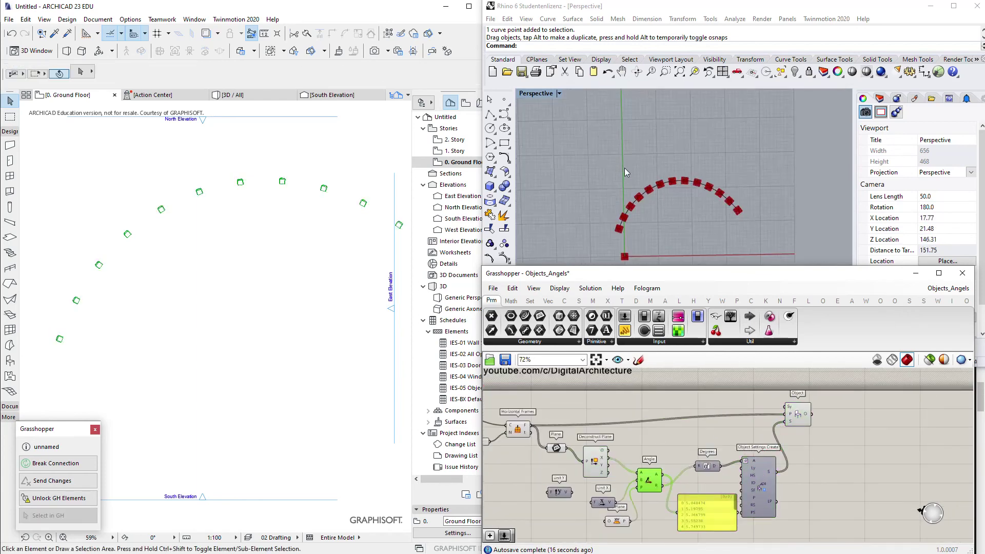
scroll(661, 200, "up", 4)
Turn off the Rhino preview of the frame, plane and angle components and of the Object component, leaving the curve displayed
right_click_drag(639, 421, 666, 404)
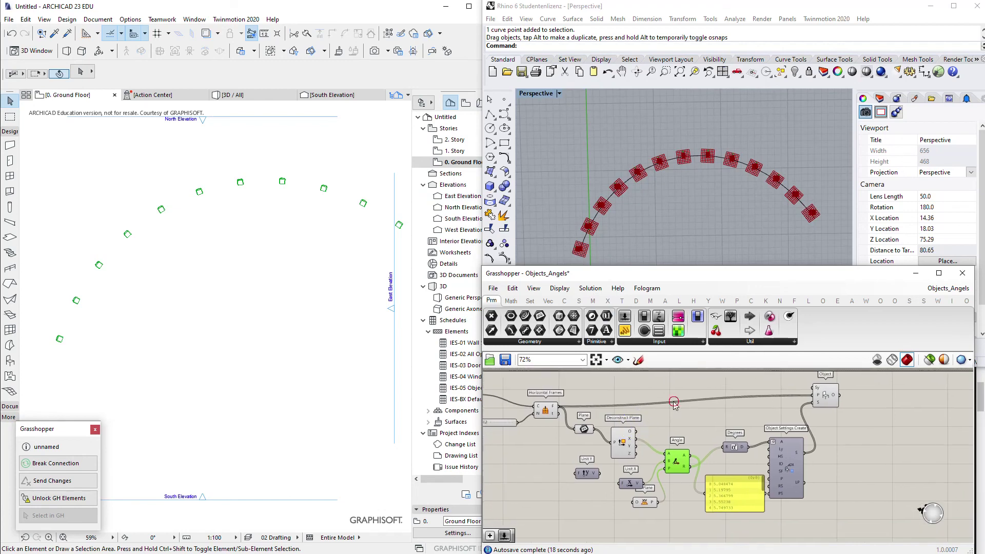
left_click_drag(674, 400, 561, 473)
middle_click(565, 458)
left_click(598, 428)
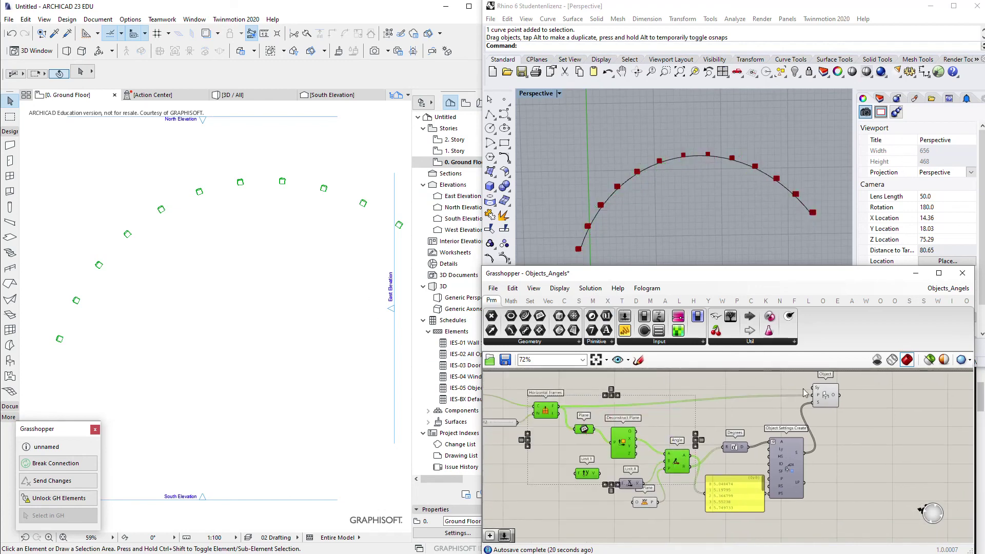
left_click(824, 395)
middle_click(816, 396)
left_click(764, 427)
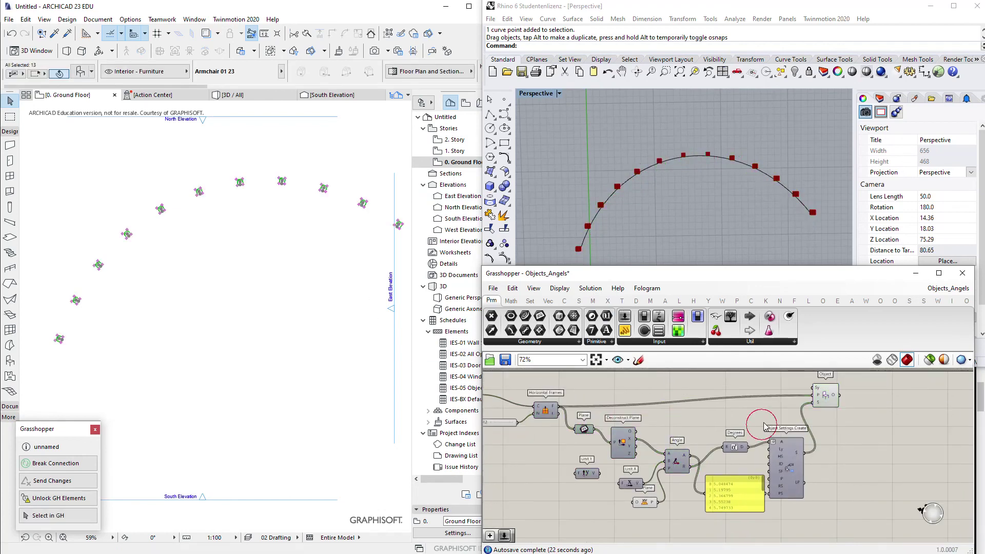
scroll(764, 424, "down", 1)
left_click(816, 399)
middle_click(817, 399)
left_click(850, 369)
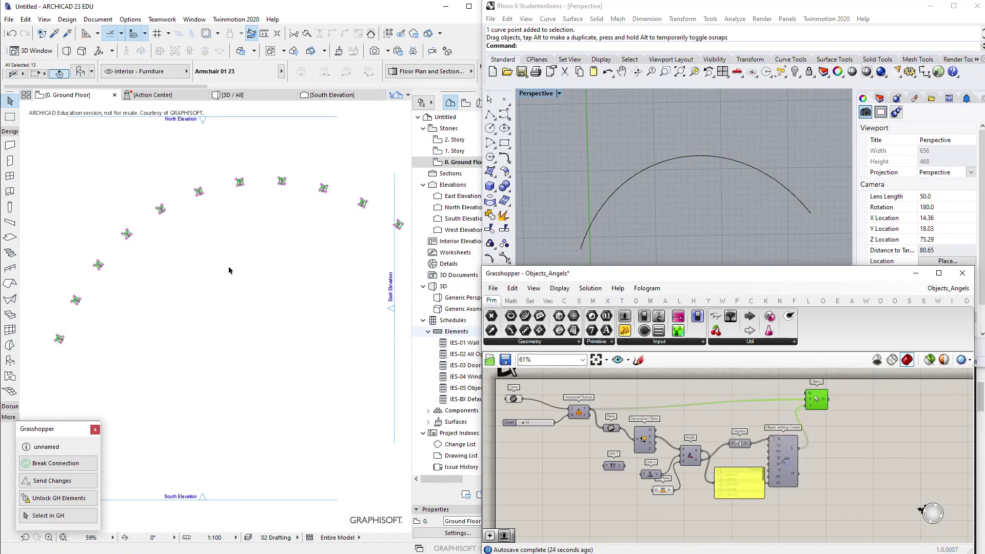
Set the Count slider feeding Horizontal Frames to 22 to place more objects along the curve
scroll(240, 272, "up", 2)
middle_click_drag(157, 211, 178, 246)
scroll(132, 260, "up", 5)
scroll(143, 263, "down", 5)
middle_click_drag(280, 234, 172, 276)
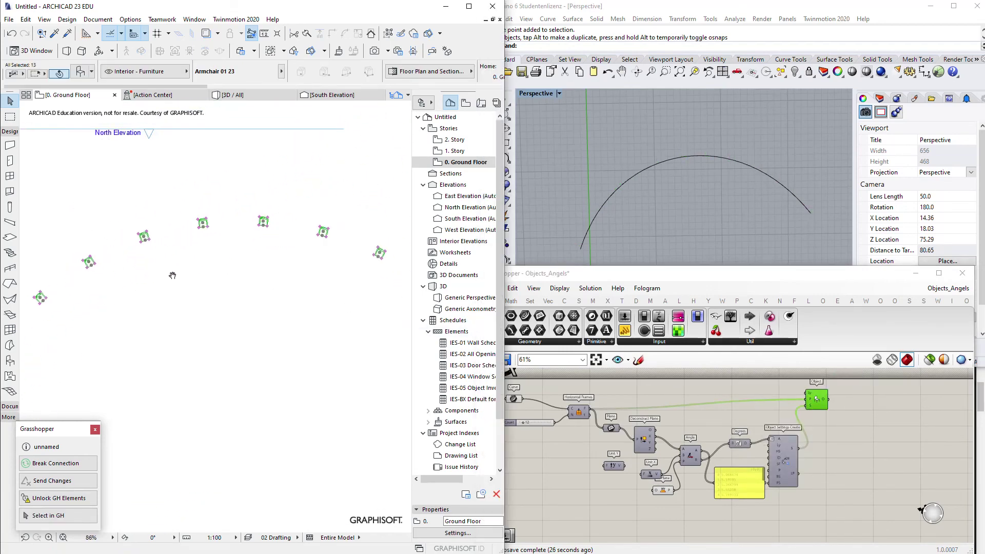
right_click_drag(619, 448, 703, 428)
scroll(612, 400, "up", 3)
left_click(614, 407)
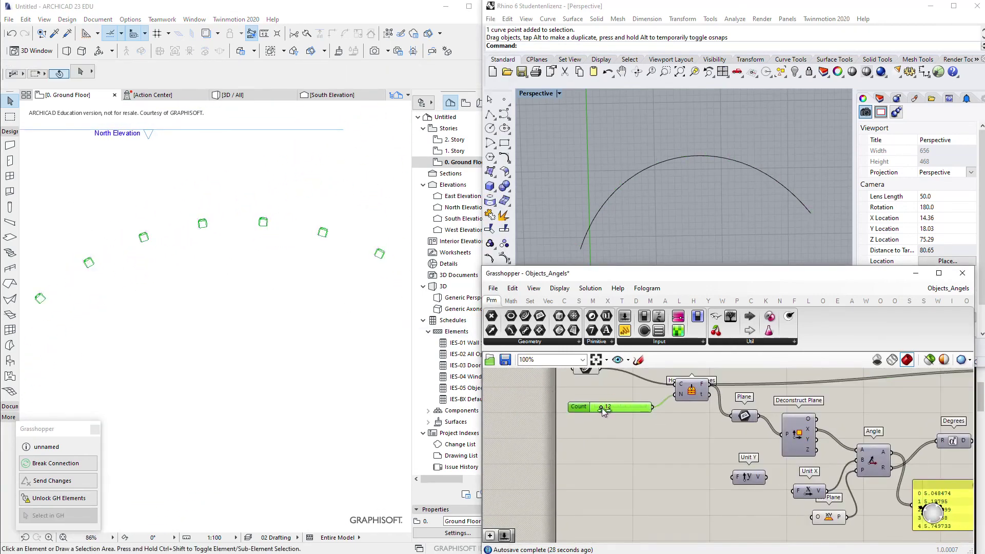
left_click_drag(604, 412, 609, 413)
Check the objects' spacing and rotation along the arc in the ARCHICAD plan and compare them with the Rhino curve
scroll(213, 255, "down", 3)
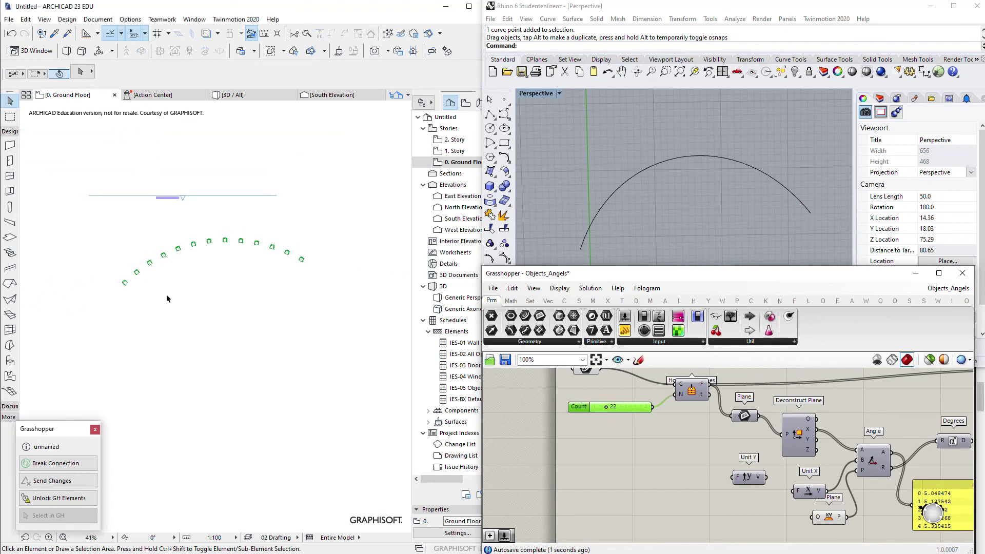
middle_click_drag(316, 250, 177, 232)
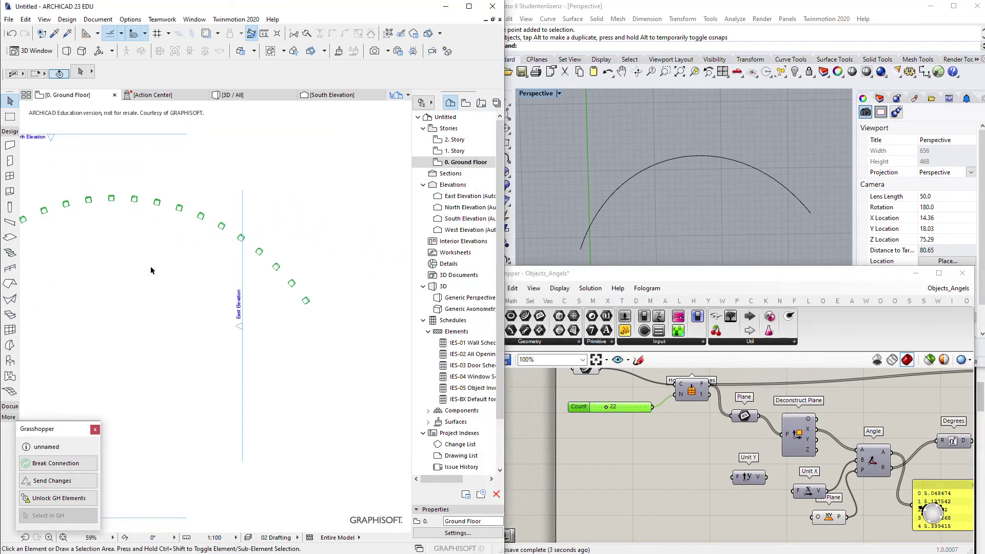
scroll(221, 270, "down", 1)
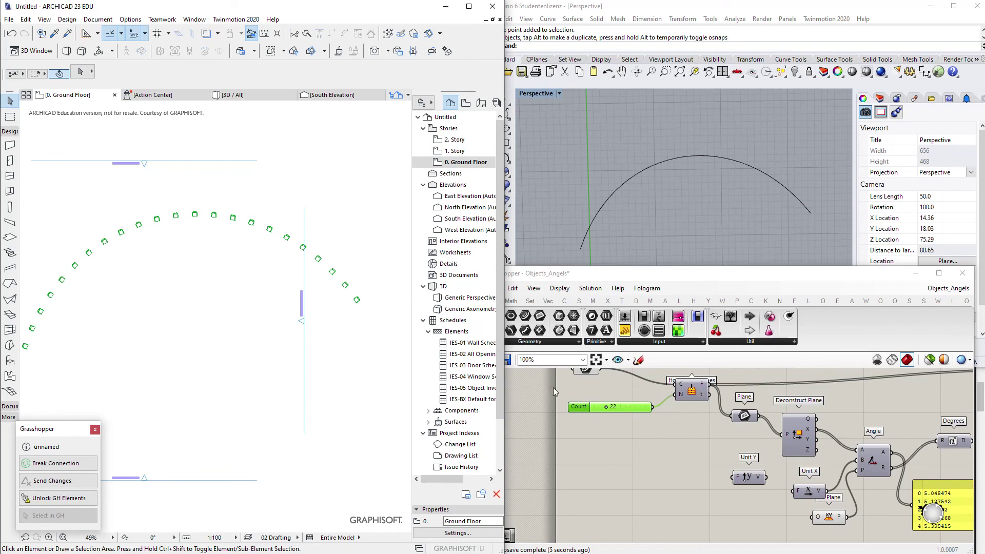
scroll(721, 432, "down", 3)
right_click_drag(722, 432, 634, 459)
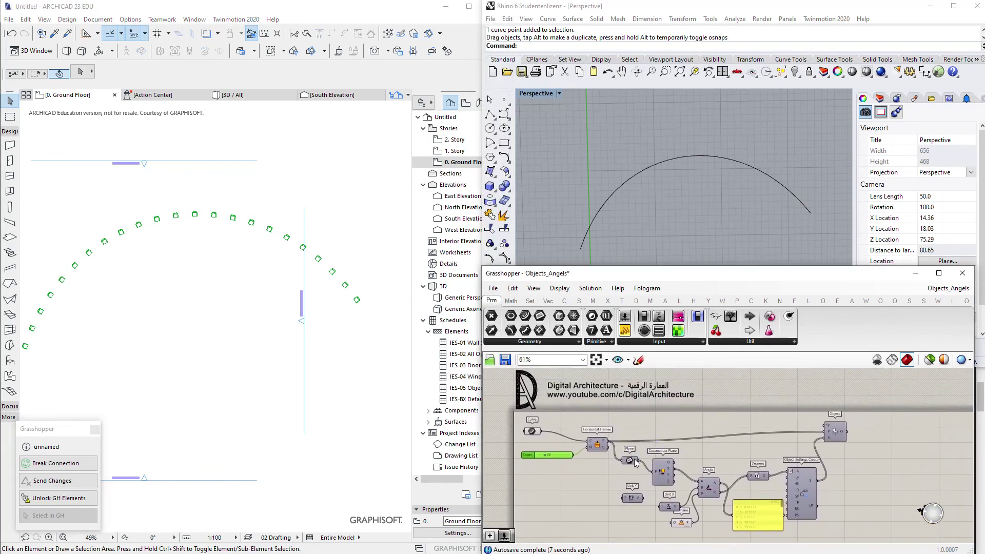
scroll(131, 339, "up", 1)
middle_click_drag(136, 339, 203, 341)
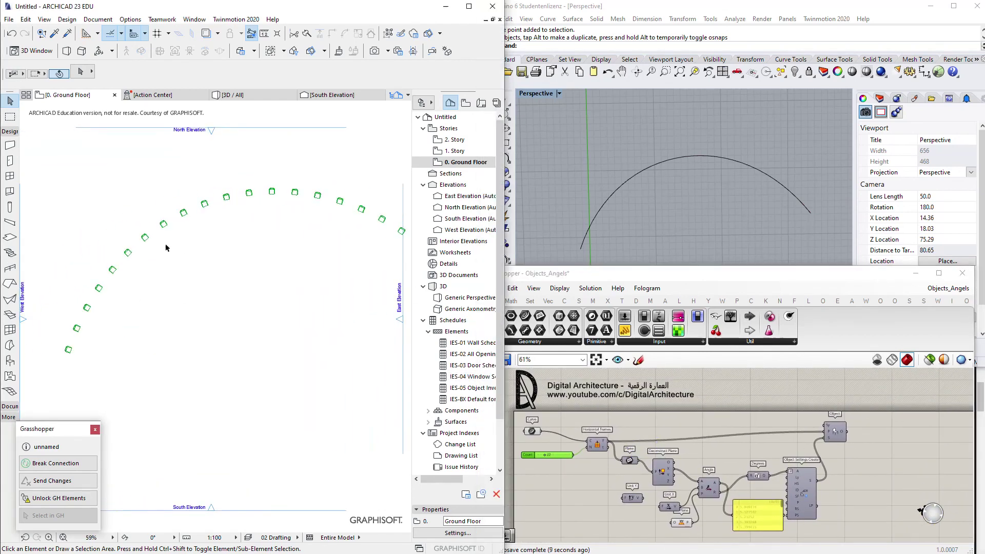
left_click(615, 185)
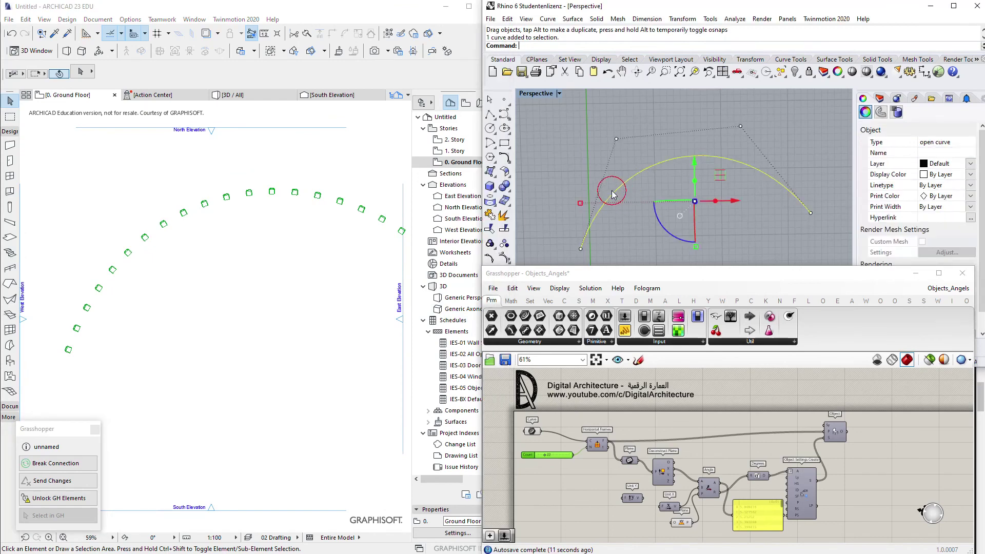
left_click(590, 150)
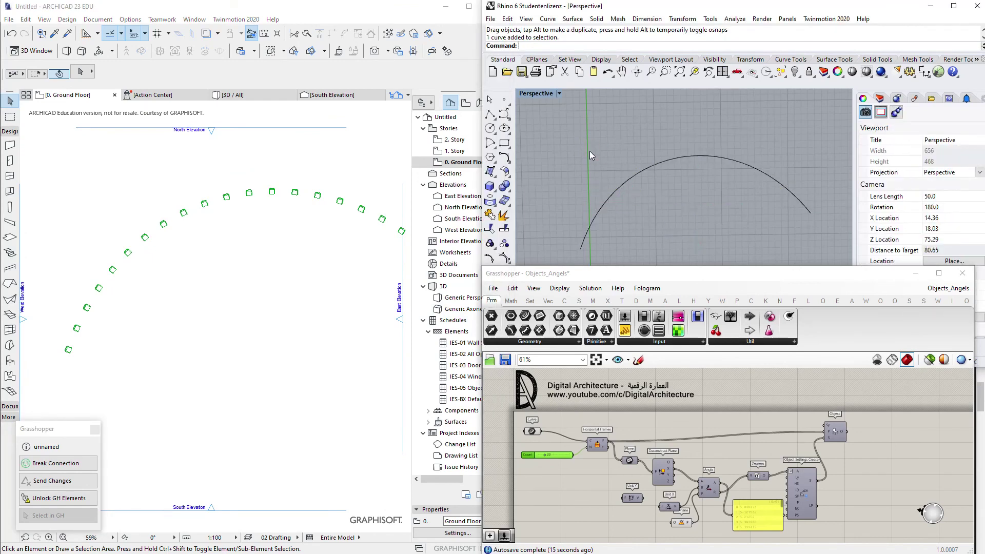
scroll(582, 170, "down", 2)
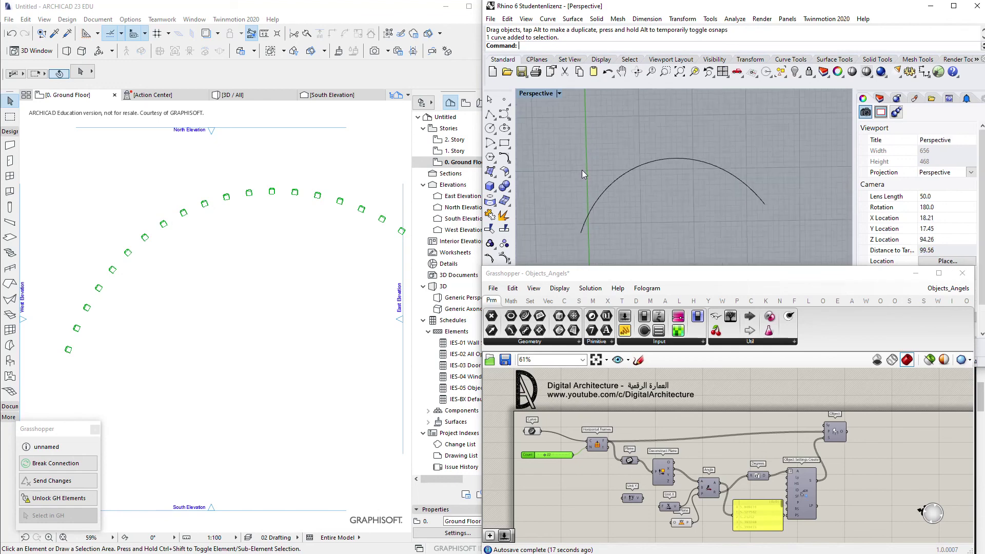
scroll(651, 183, "up", 4)
mouse_move(665, 211)
right_mouse_down()
mouse_move(646, 175)
mouse_move(688, 157)
mouse_move(674, 196)
right_mouse_up()
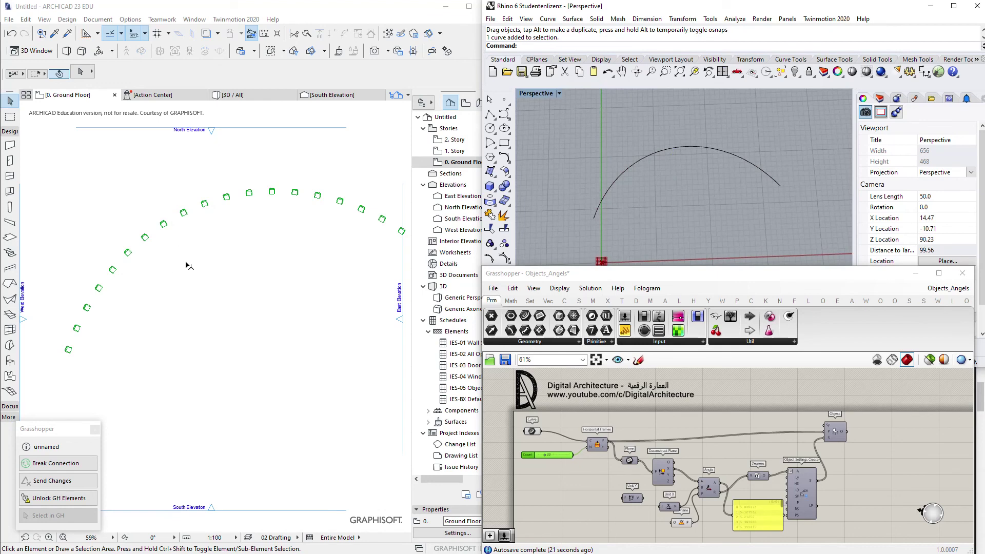
right_click_drag(634, 253, 618, 242)
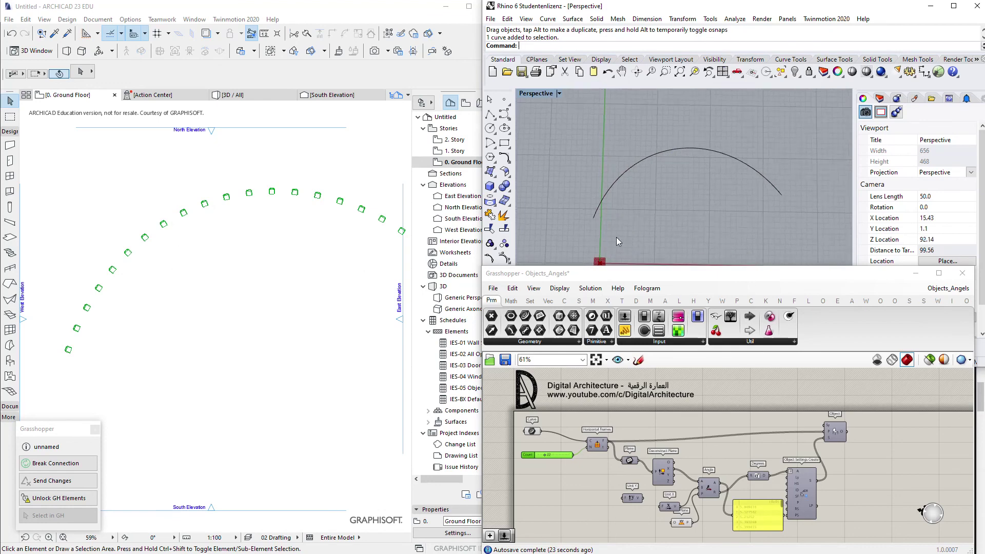